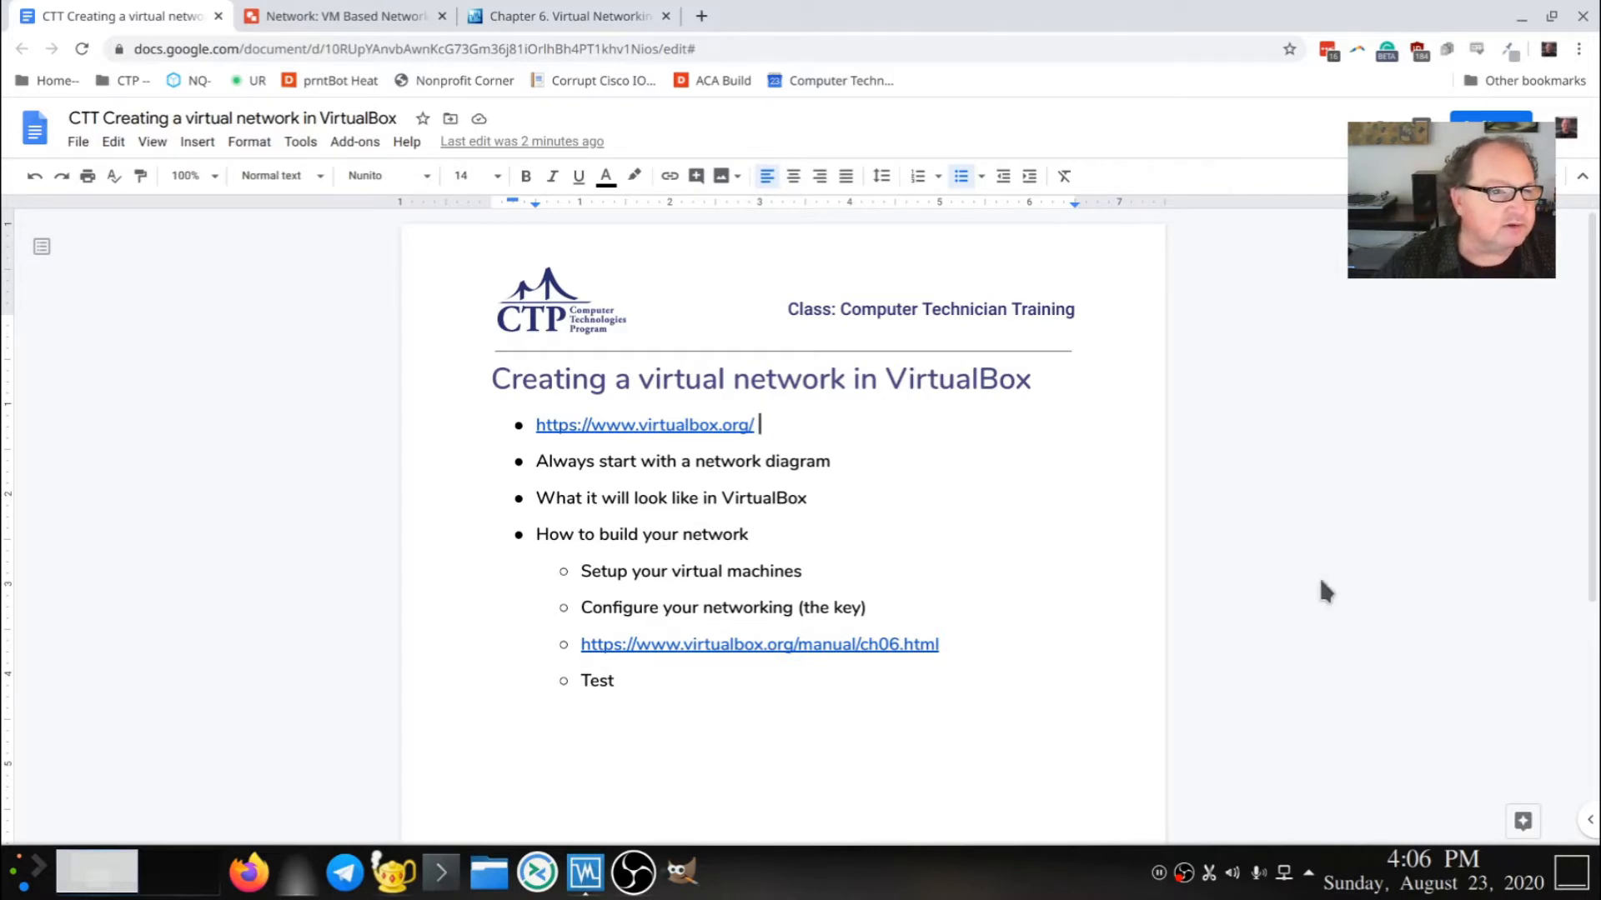
- Review the VM-based network diagram drawing and return to the lesson outline document
{"action": "left_click", "coordinate": [350, 15]}
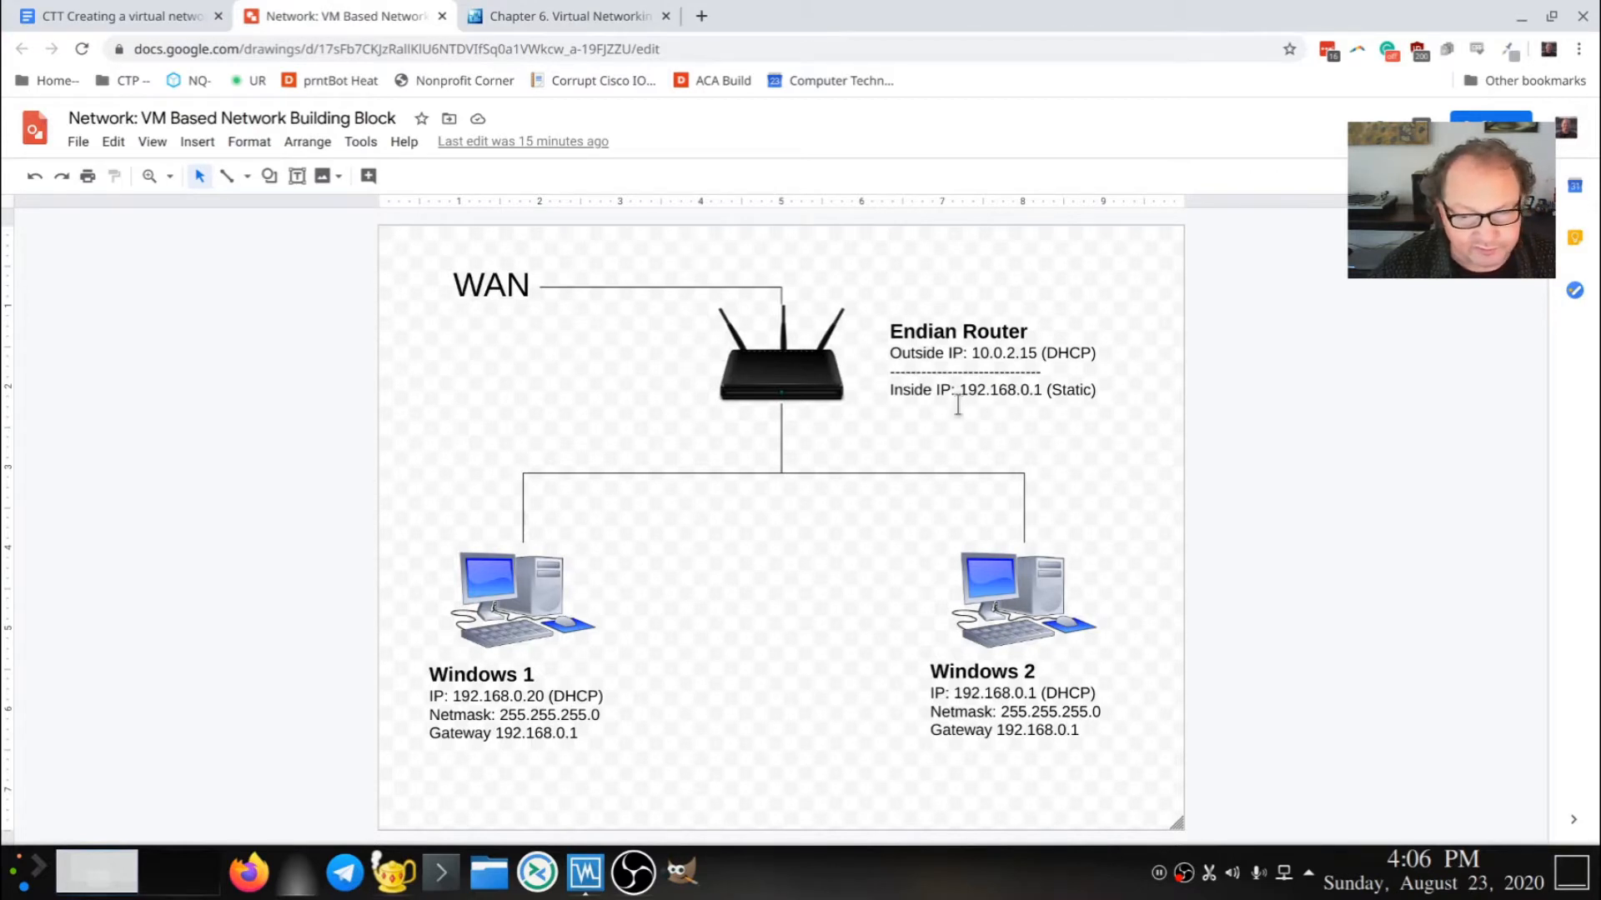
{"action": "key", "text": "alt+Tab"}
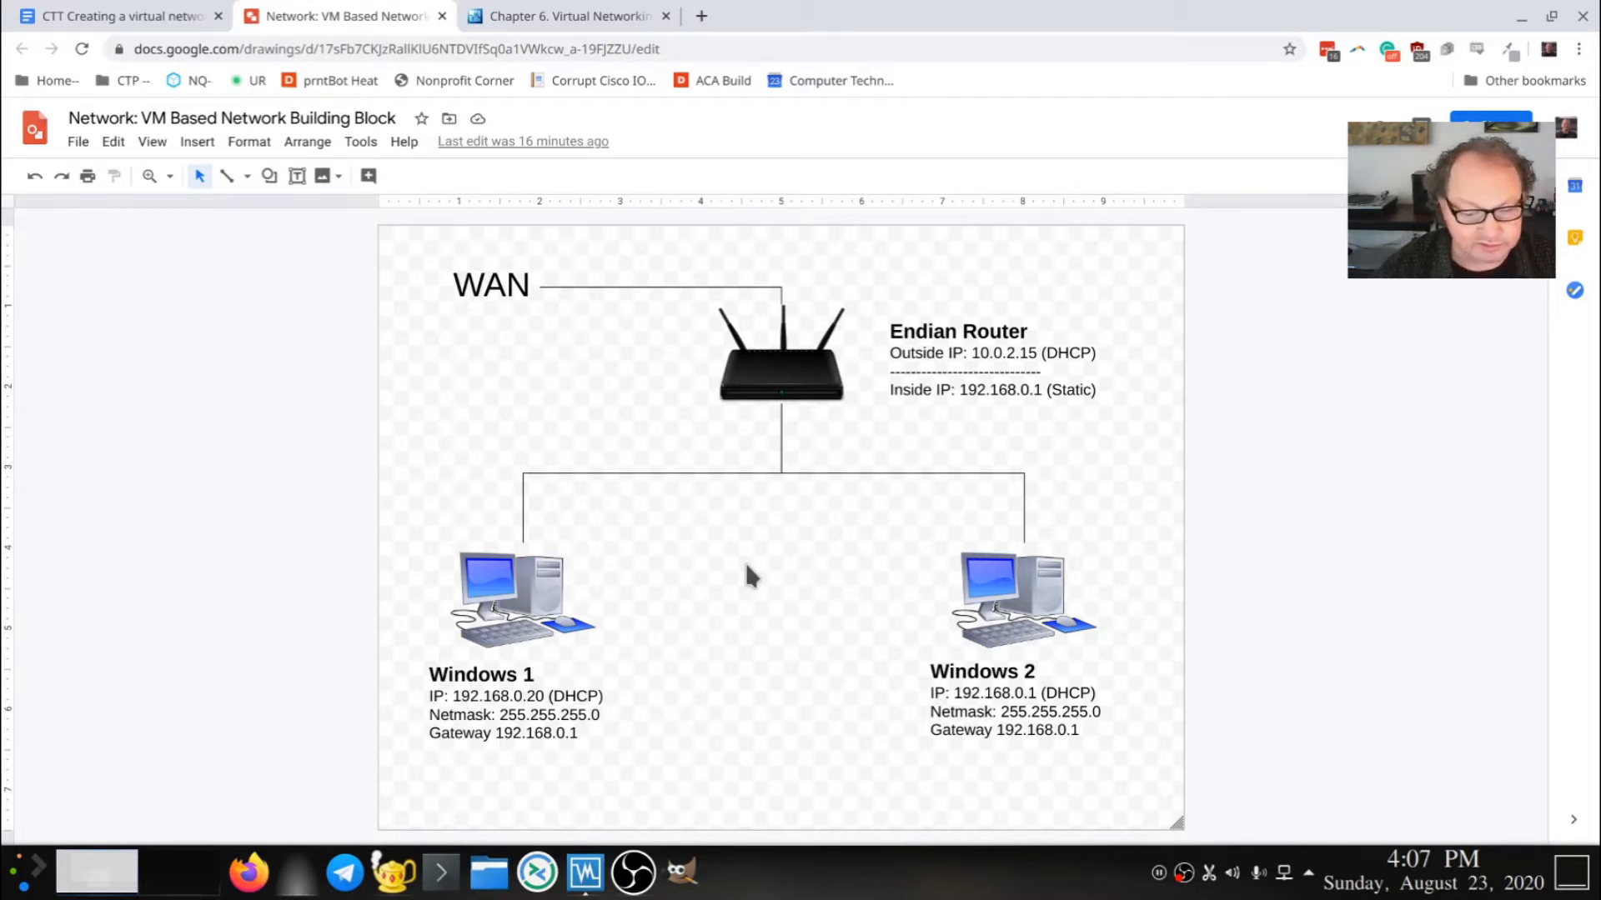
{"action": "left_click", "coordinate": [171, 15]}
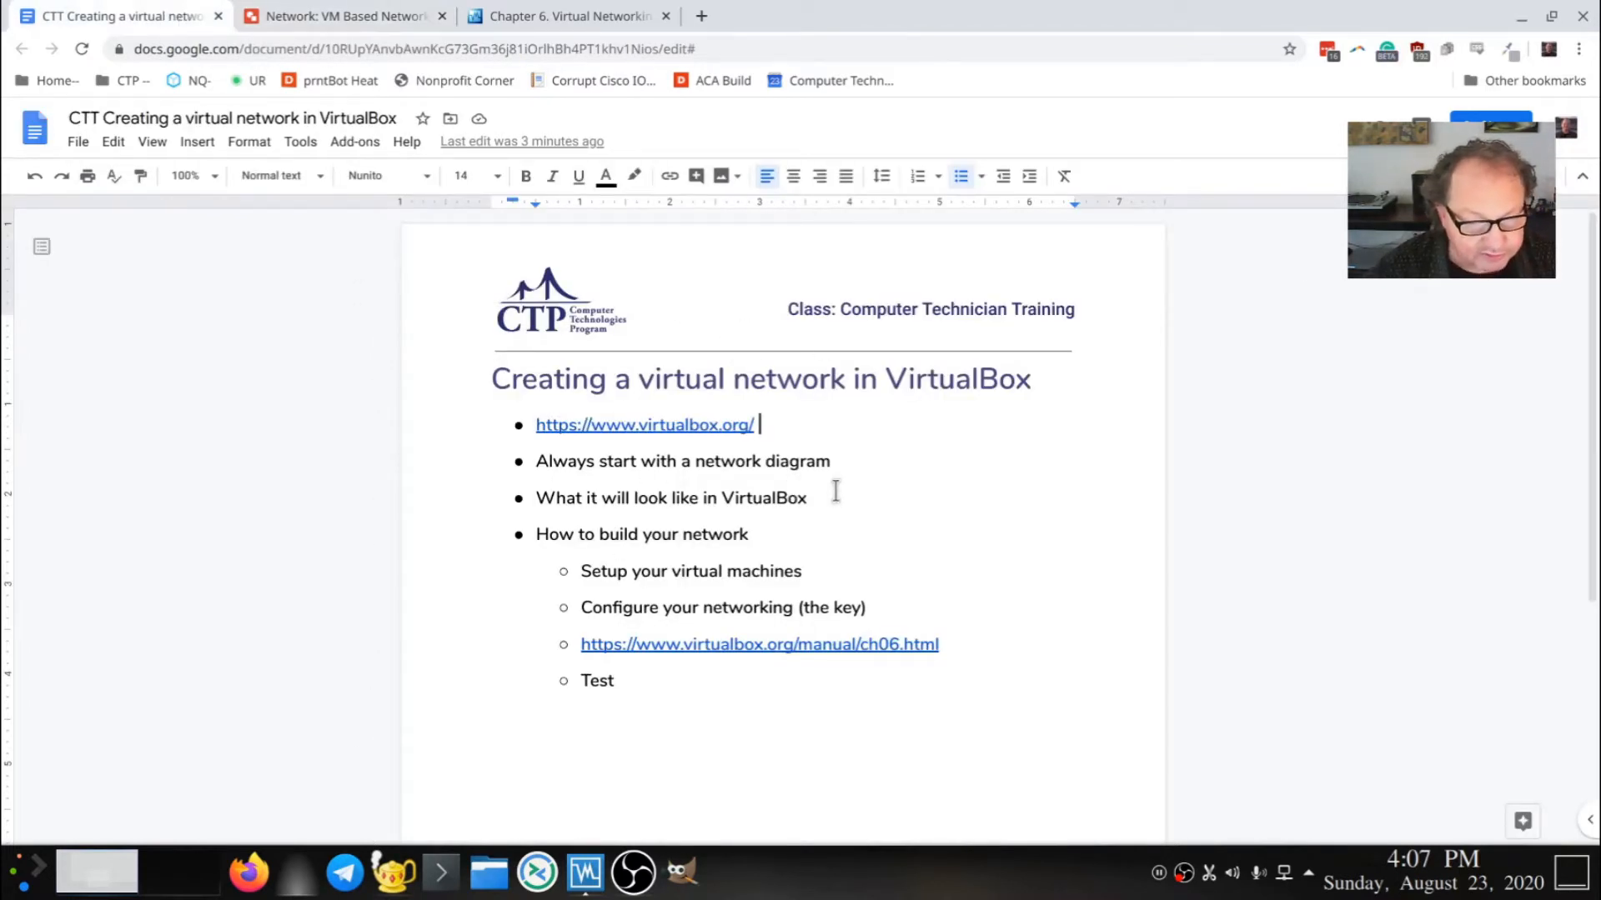
- Switch to the running Windows 1 virtual machine in VirtualBox and examine its ipconfig output in Command Prompt
{"action": "left_click", "coordinate": [586, 885]}
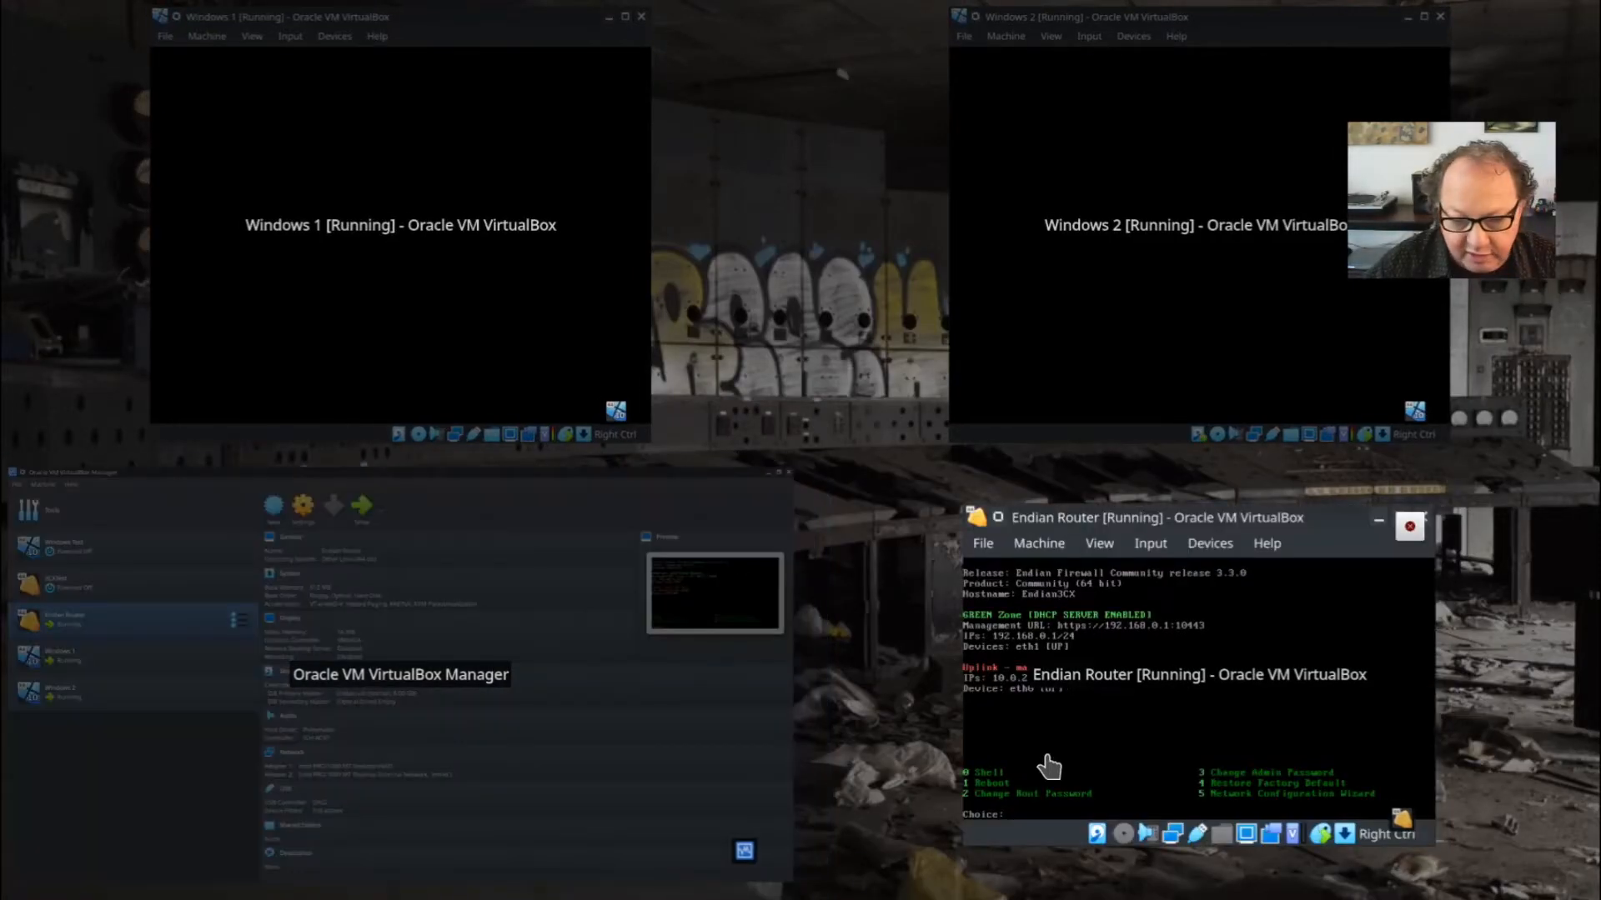
{"action": "left_click", "coordinate": [537, 304]}
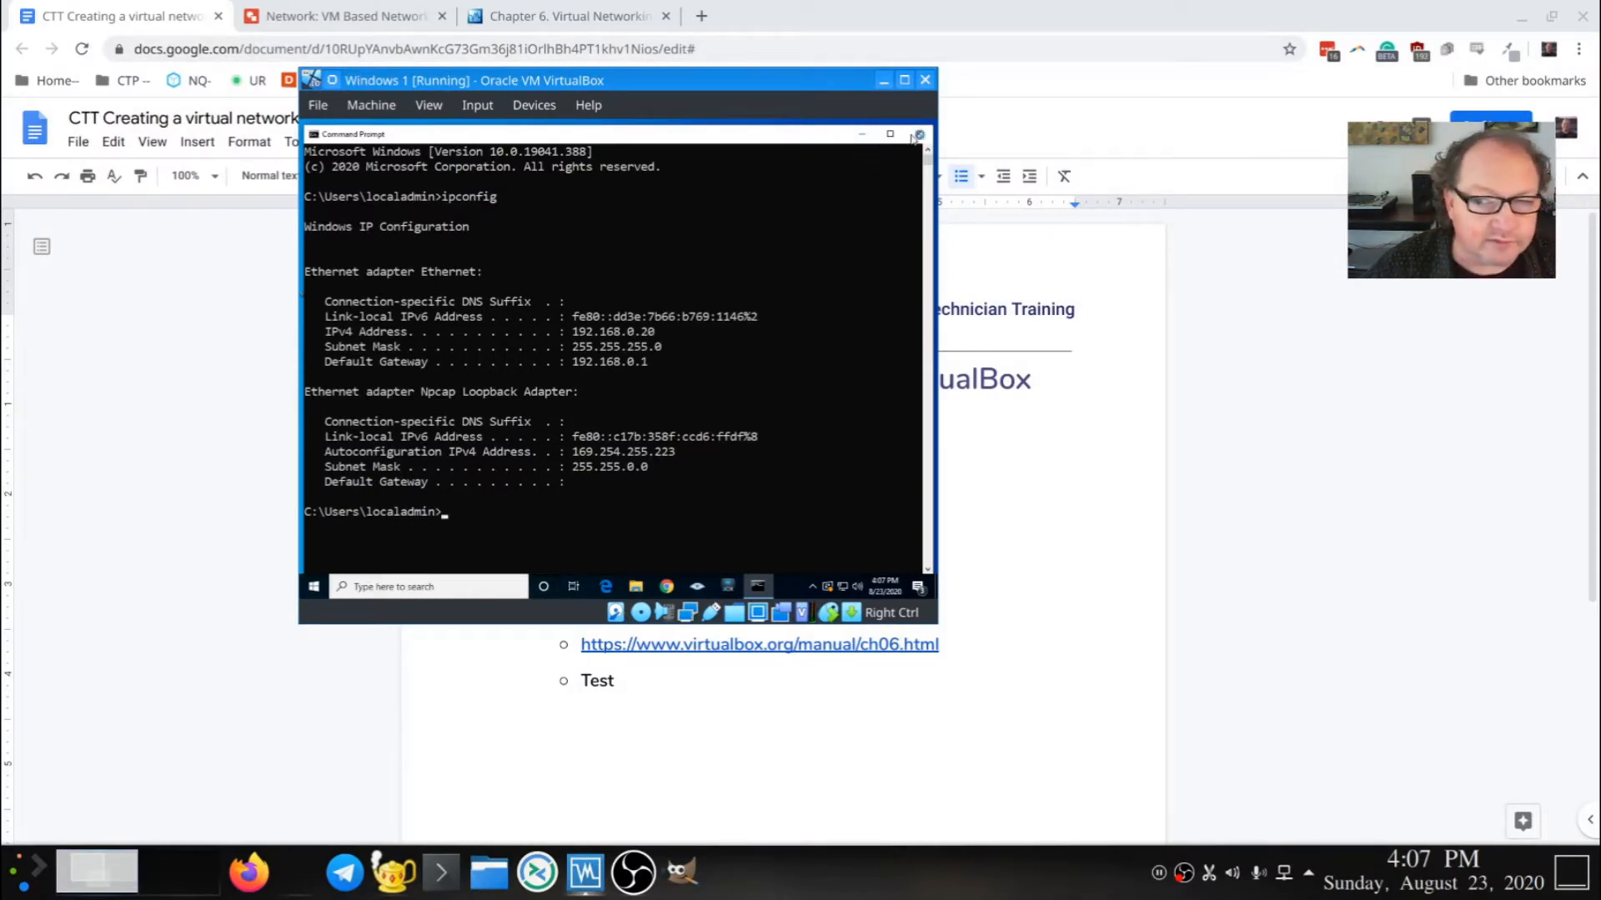
{"action": "left_click", "coordinate": [862, 134]}
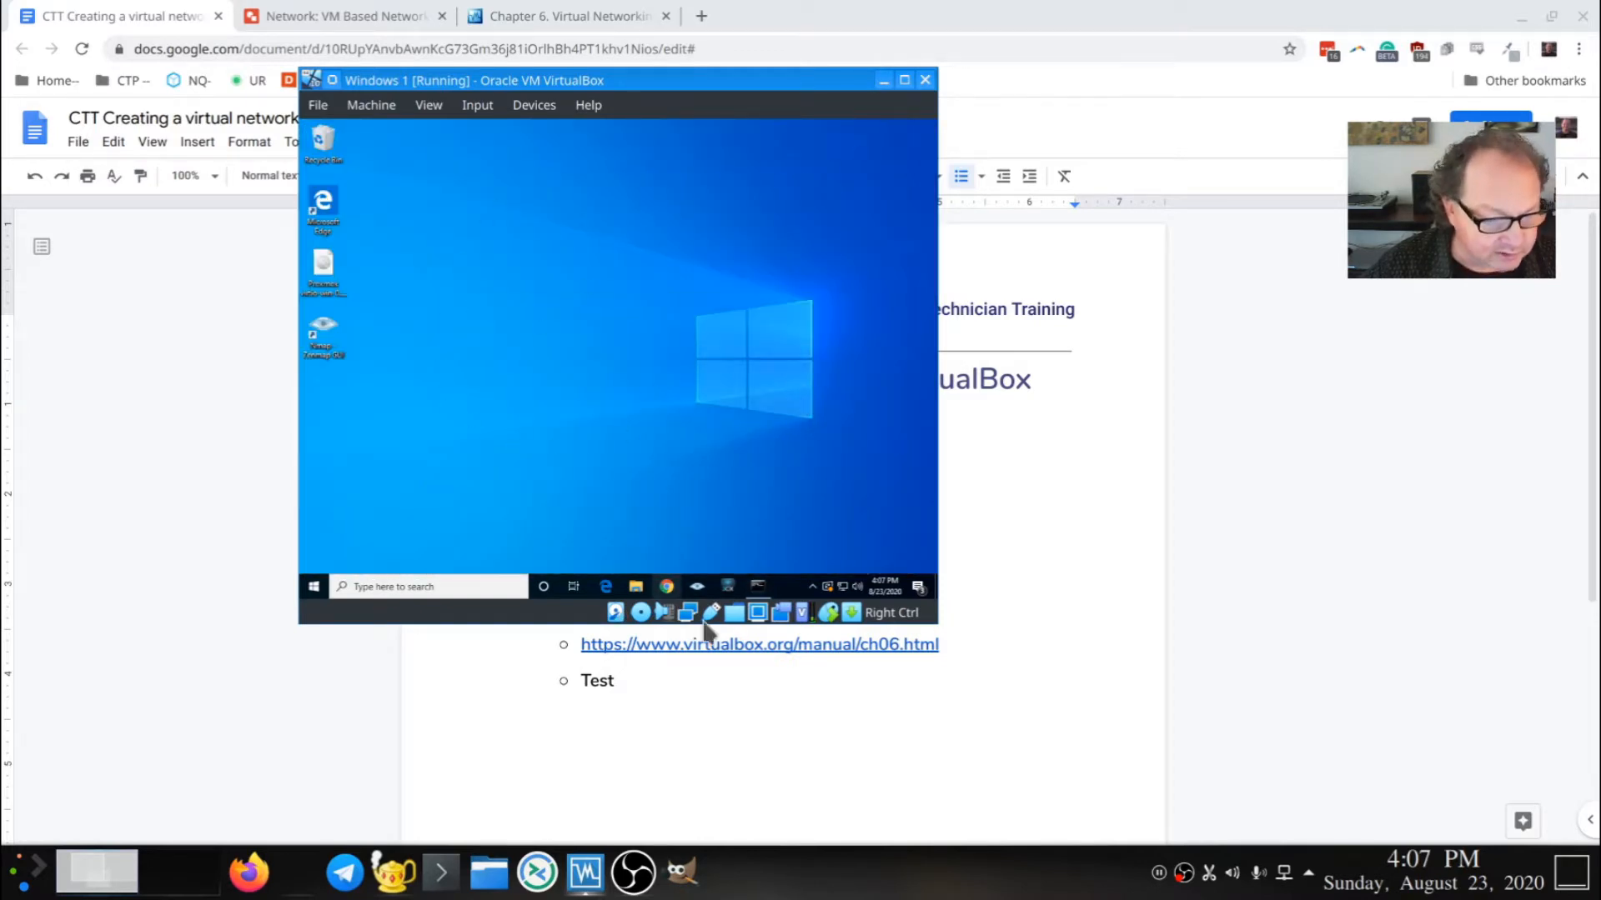
{"action": "left_click", "coordinate": [757, 586]}
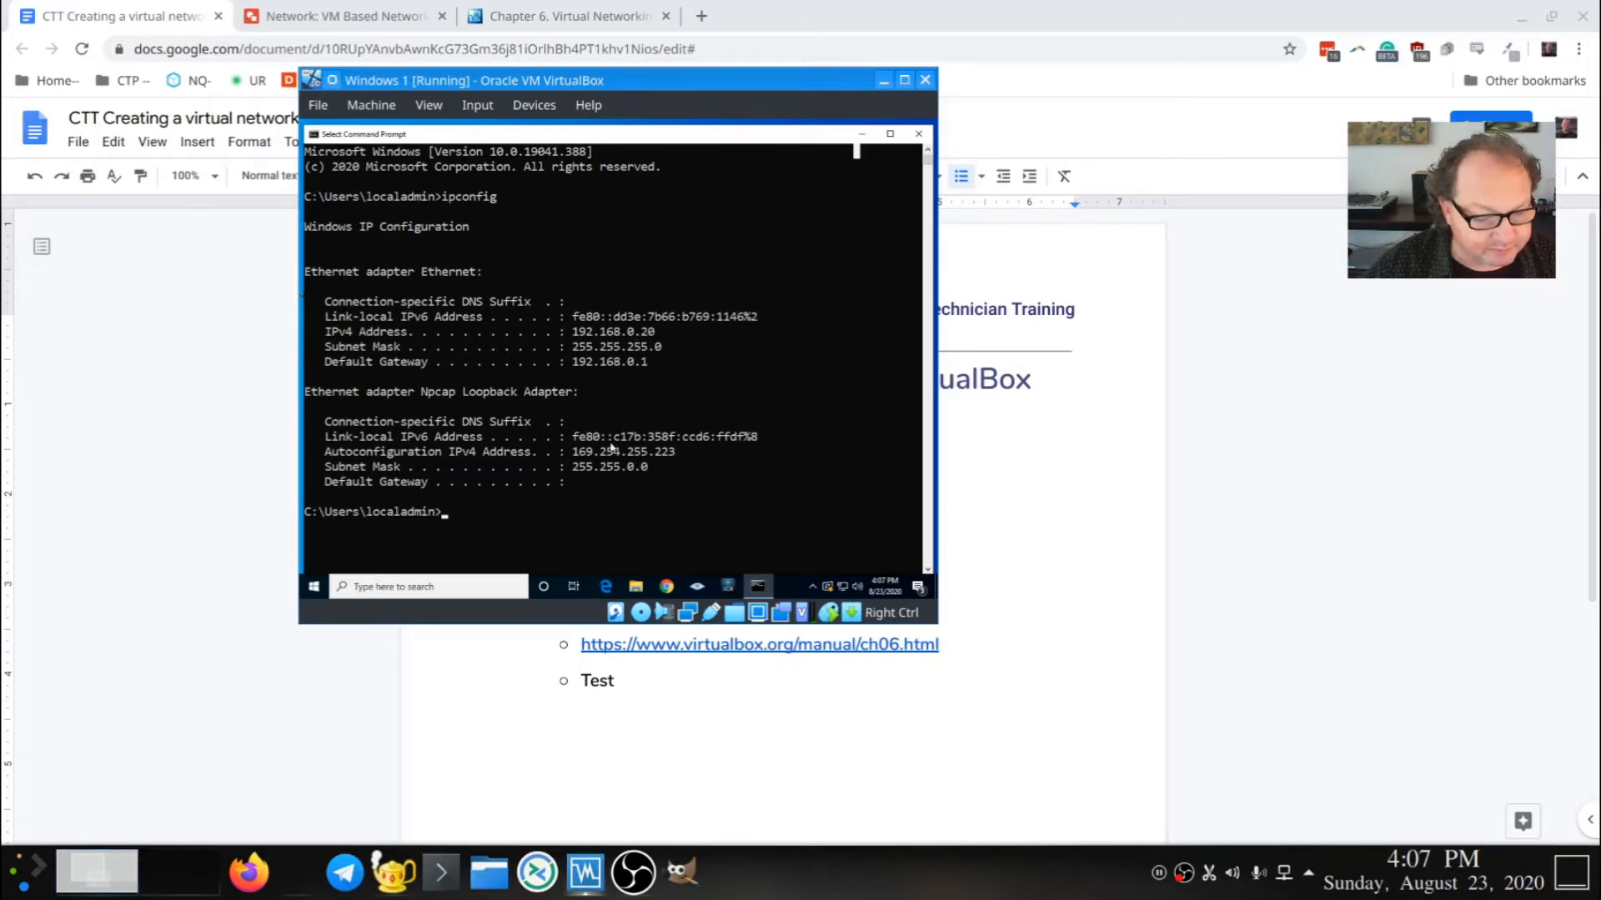
- Bring up the Windows 2 and Endian Router virtual machines, compare their IP configurations with Windows 1, and return to the lesson outline
{"action": "left_click", "coordinate": [585, 872]}
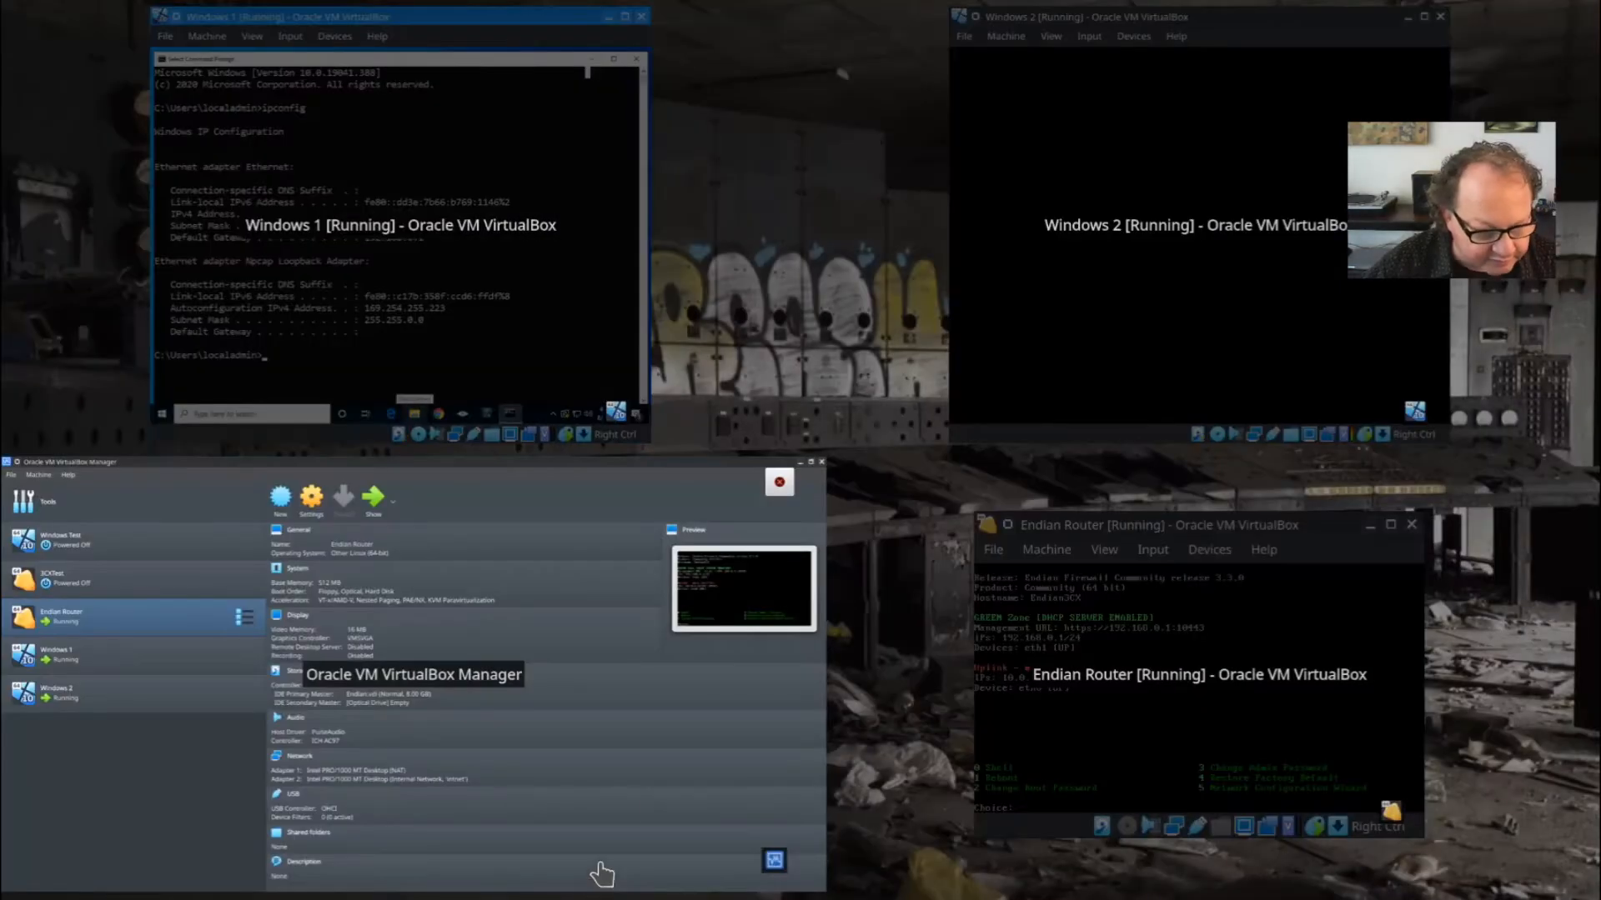
{"action": "left_click", "coordinate": [1146, 288]}
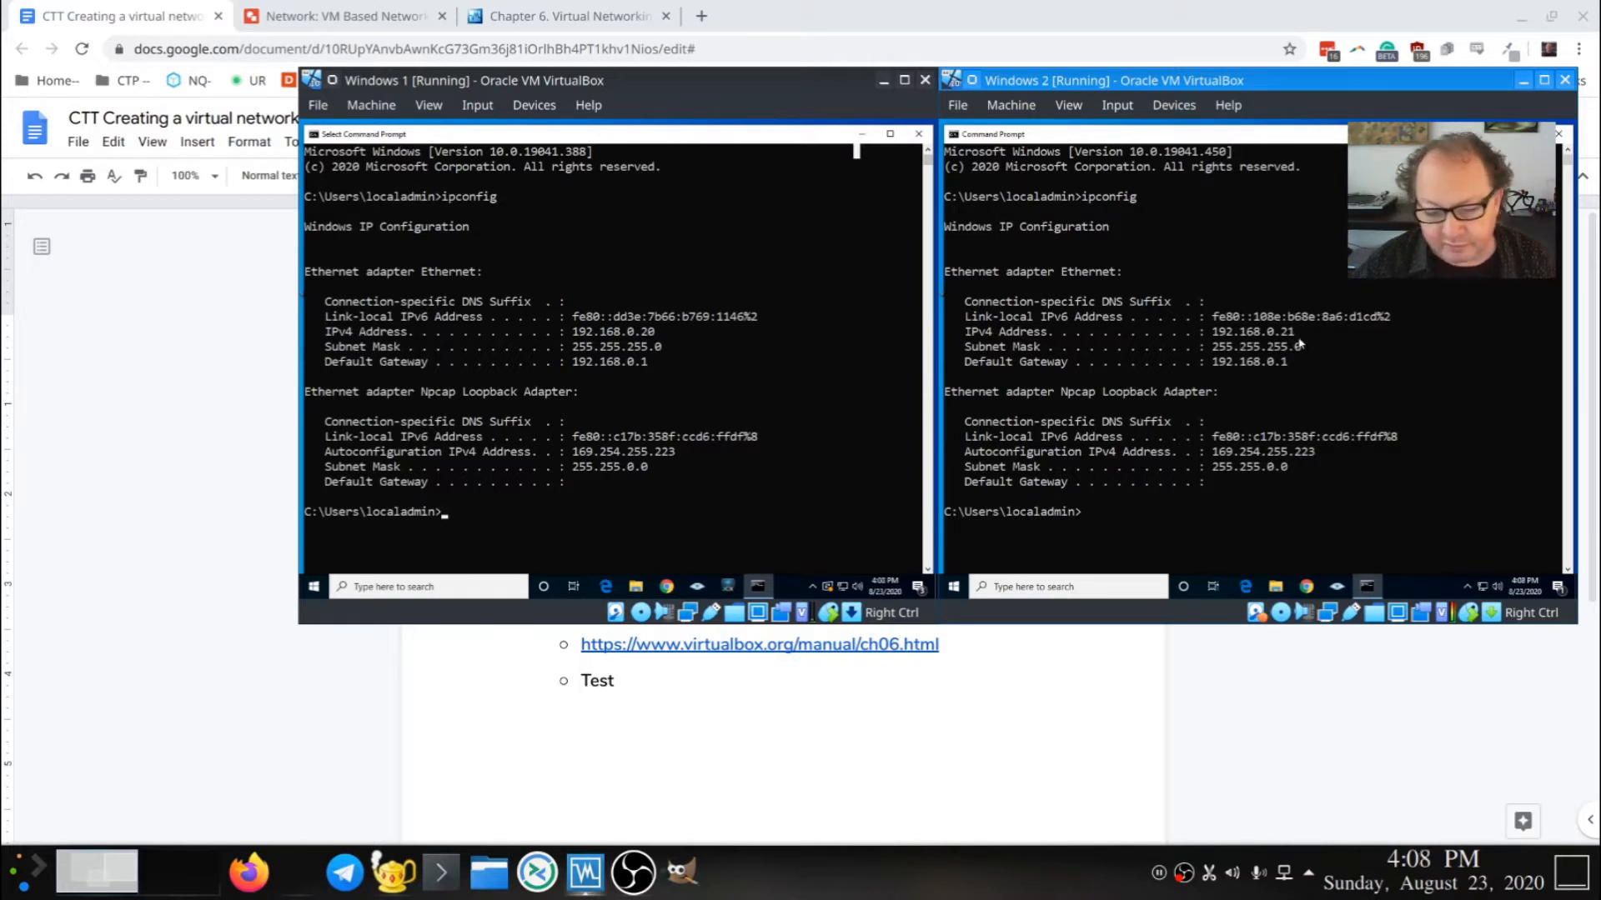
{"action": "left_click", "coordinate": [581, 885]}
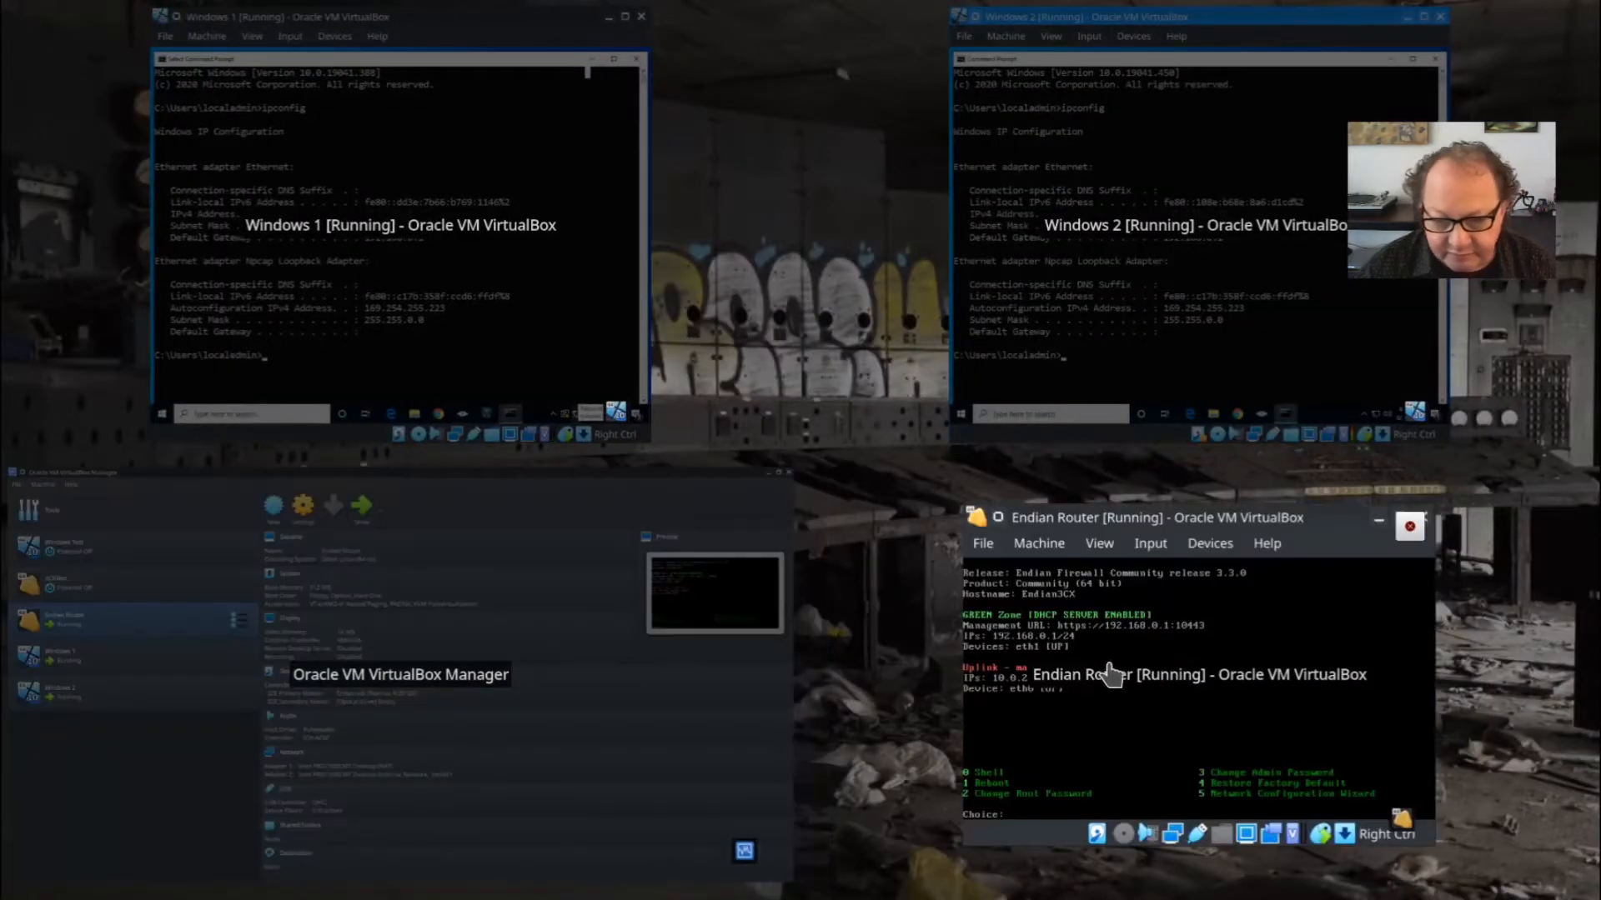
{"action": "left_click", "coordinate": [1121, 669]}
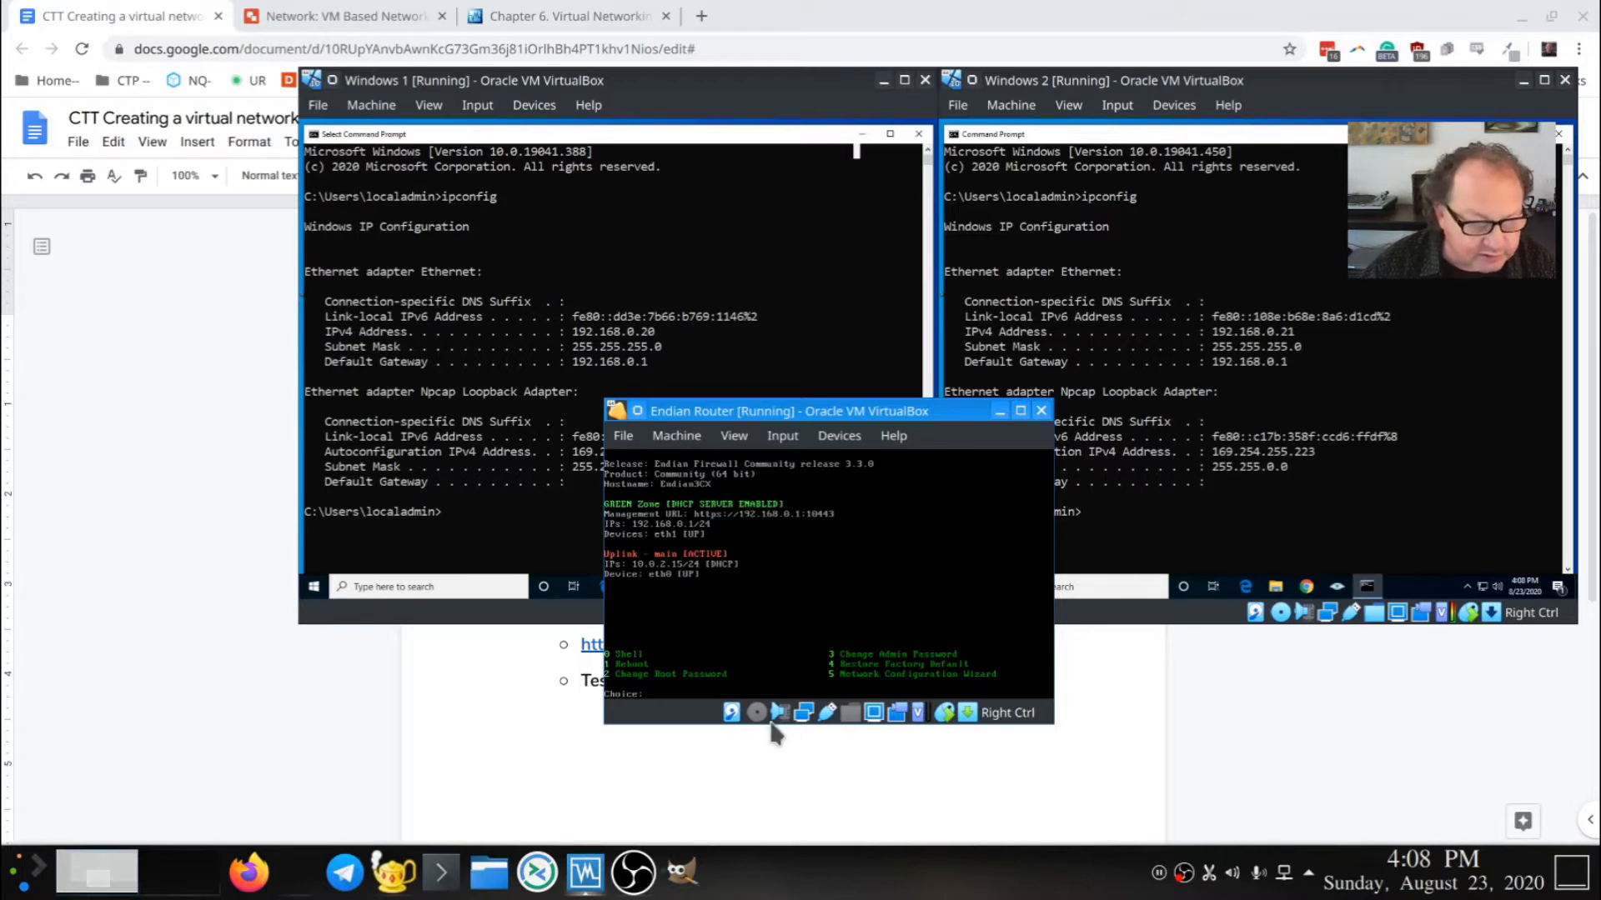
{"action": "mouse_move", "coordinate": [772, 727]}
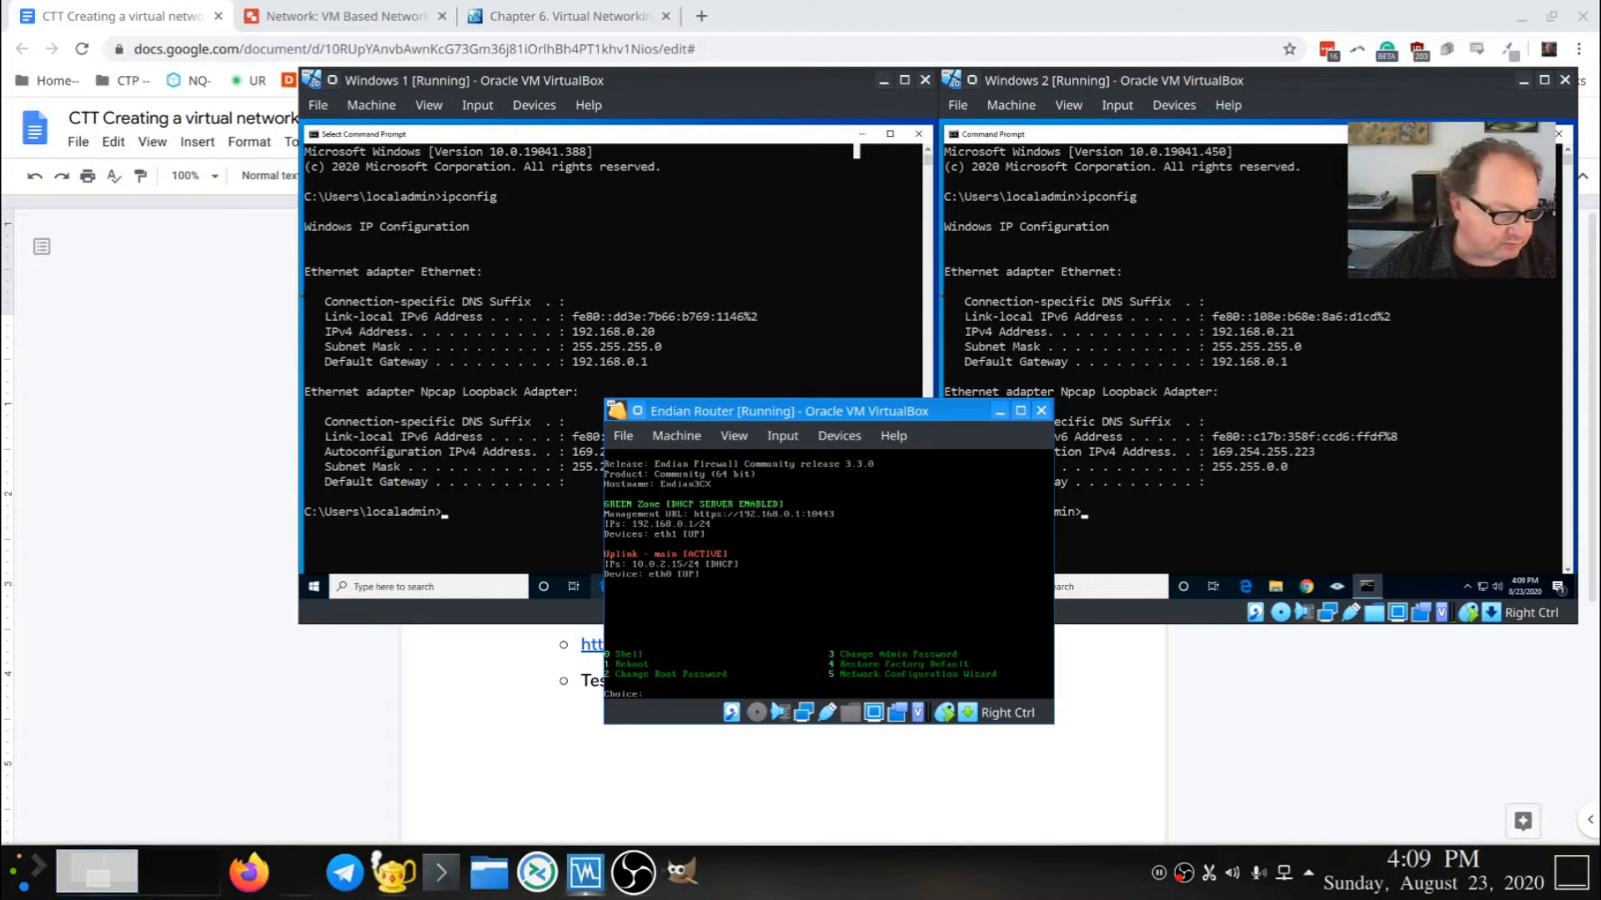
{"action": "left_click", "coordinate": [130, 15]}
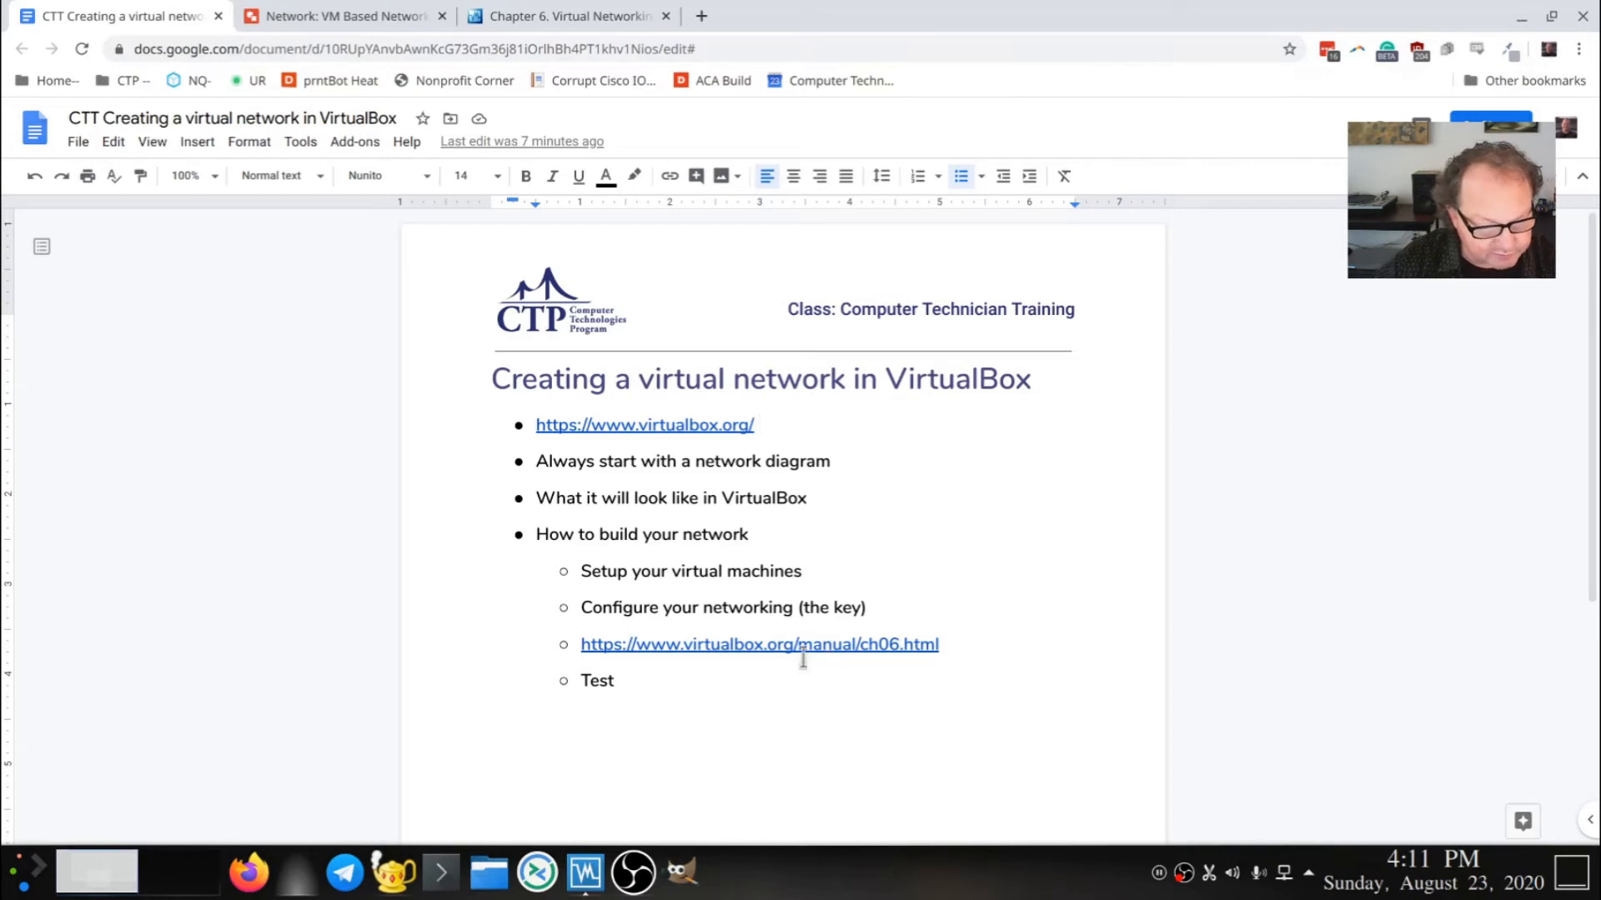
- Bring up the Windows 1 virtual machine and shut down its guest Windows without installing updates
{"action": "left_click", "coordinate": [590, 882]}
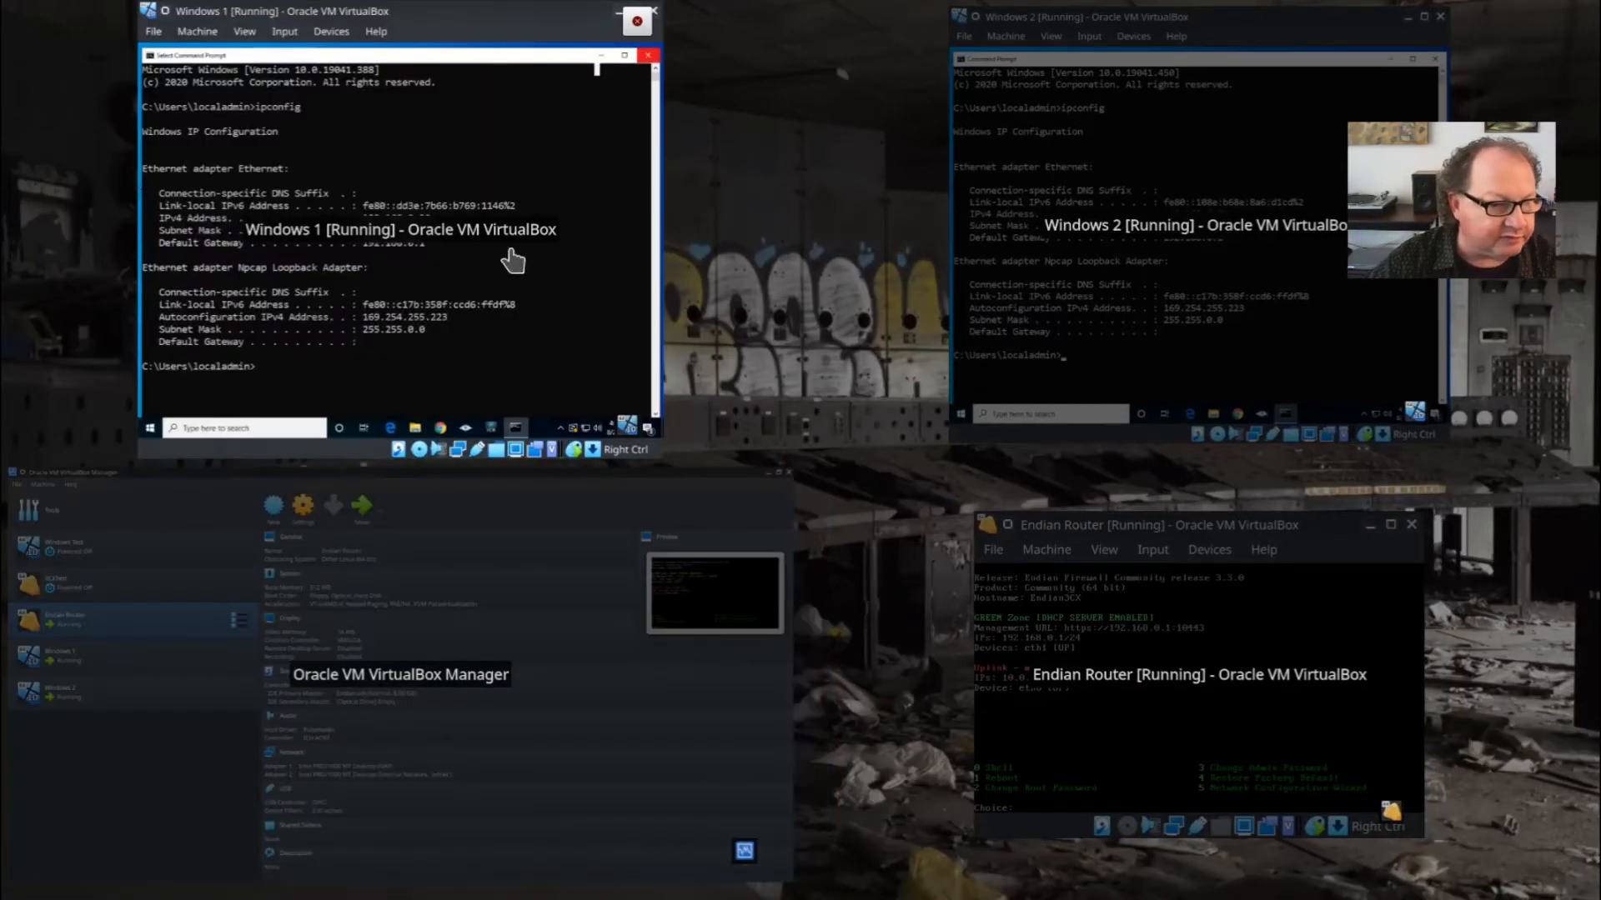
{"action": "left_click", "coordinate": [511, 261]}
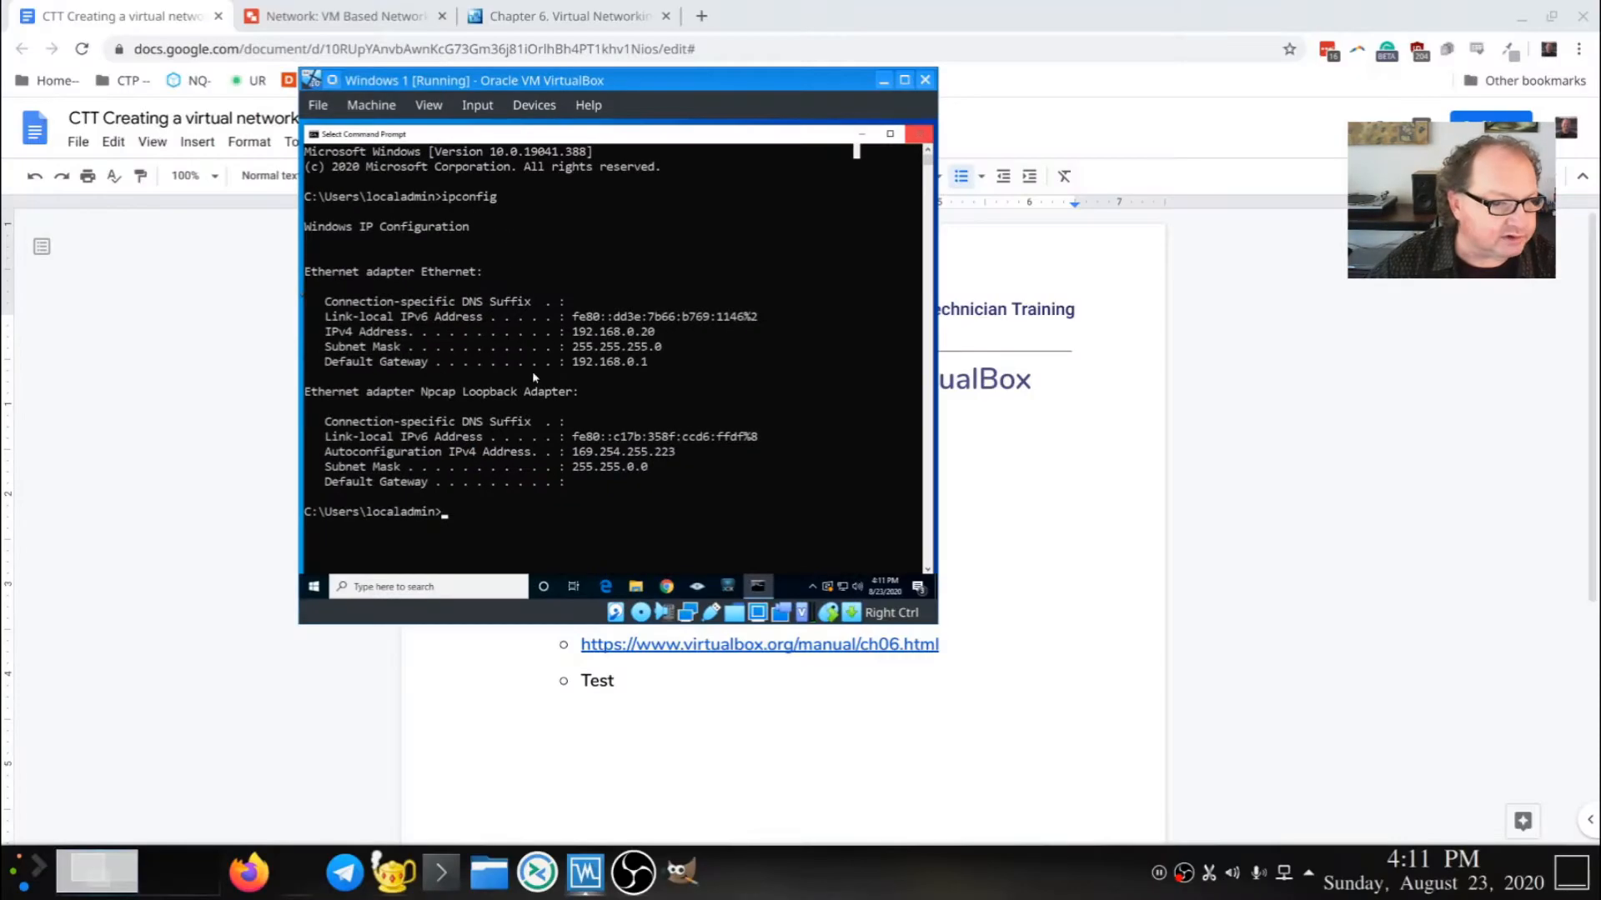
{"action": "left_click", "coordinate": [329, 593]}
{"action": "left_click", "coordinate": [332, 561]}
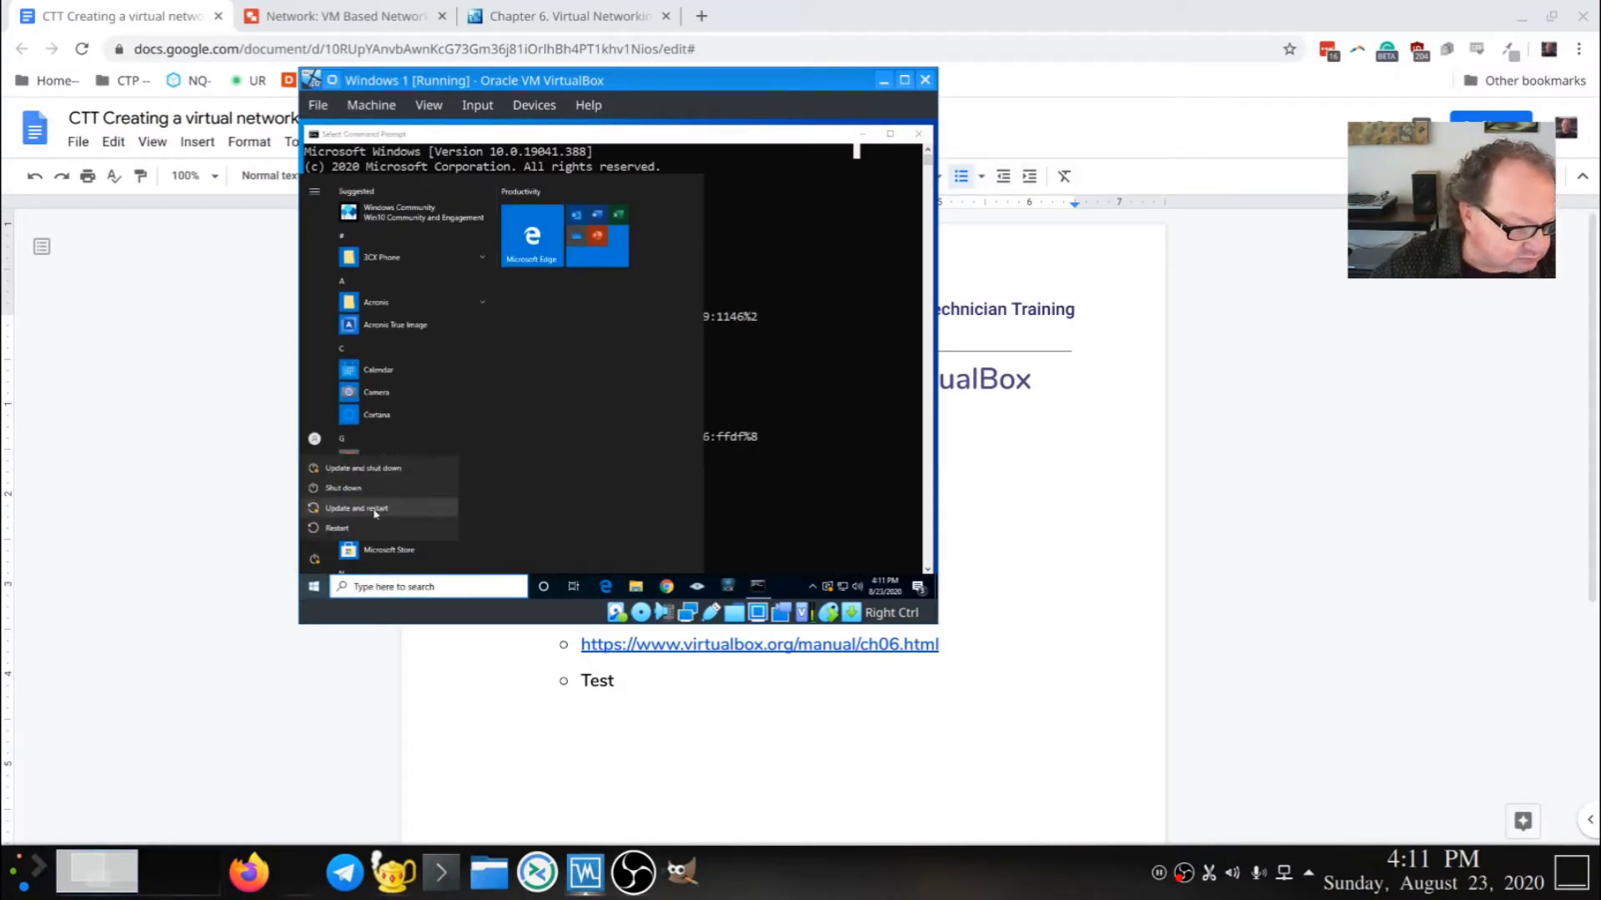
{"action": "left_click", "coordinate": [399, 494]}
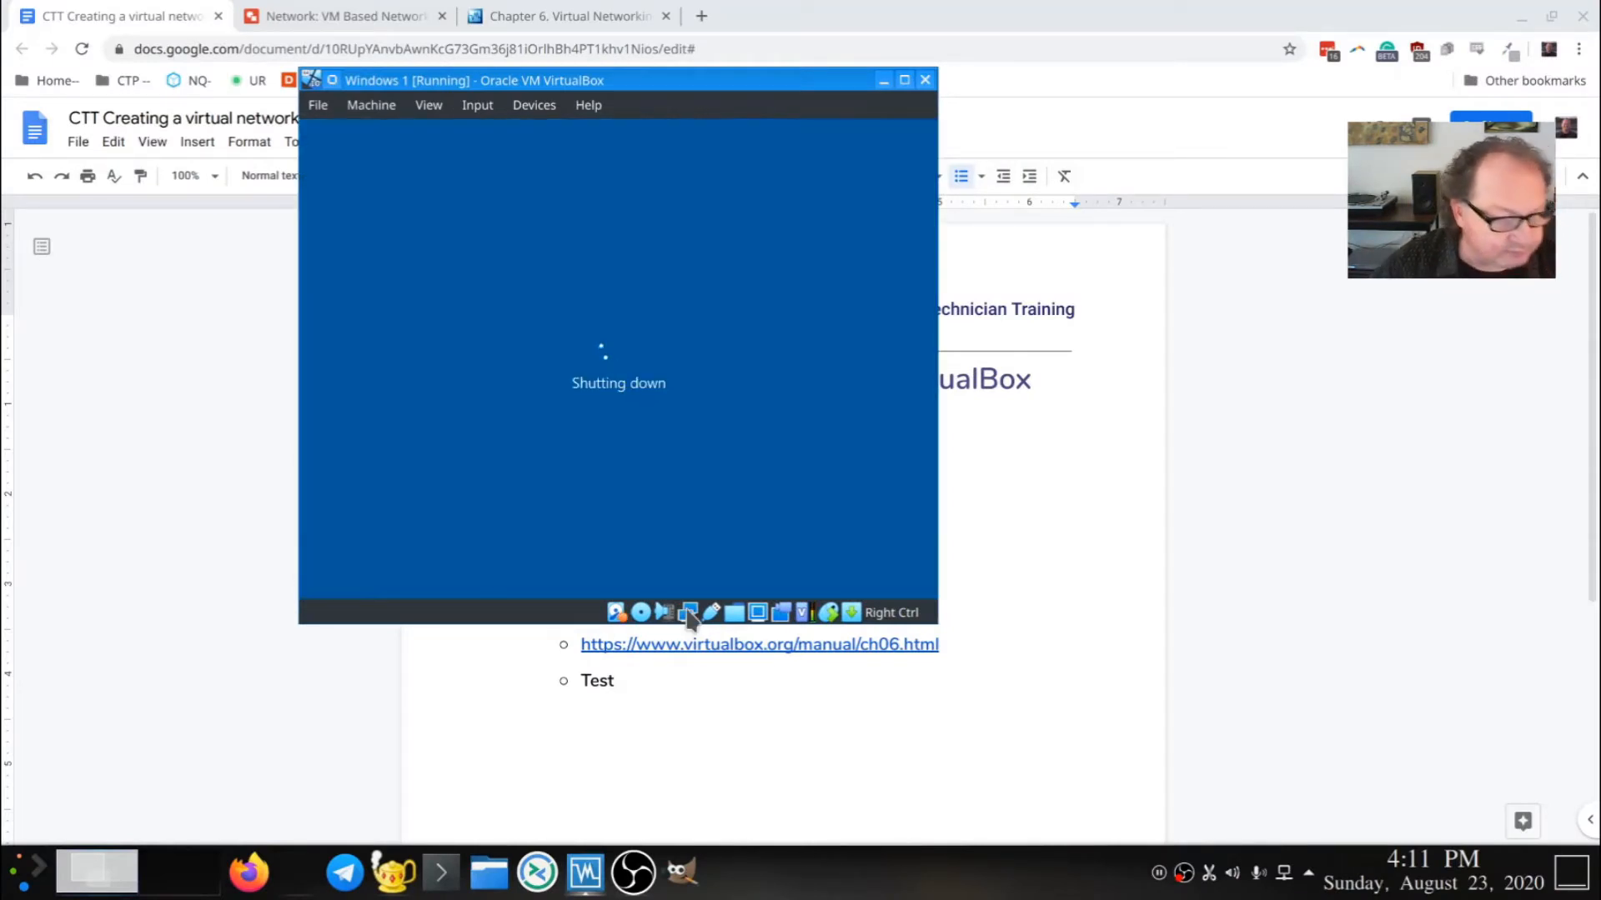
- Bring up the Windows 2 virtual machine and shut down its guest Windows
{"action": "left_click", "coordinate": [584, 873]}
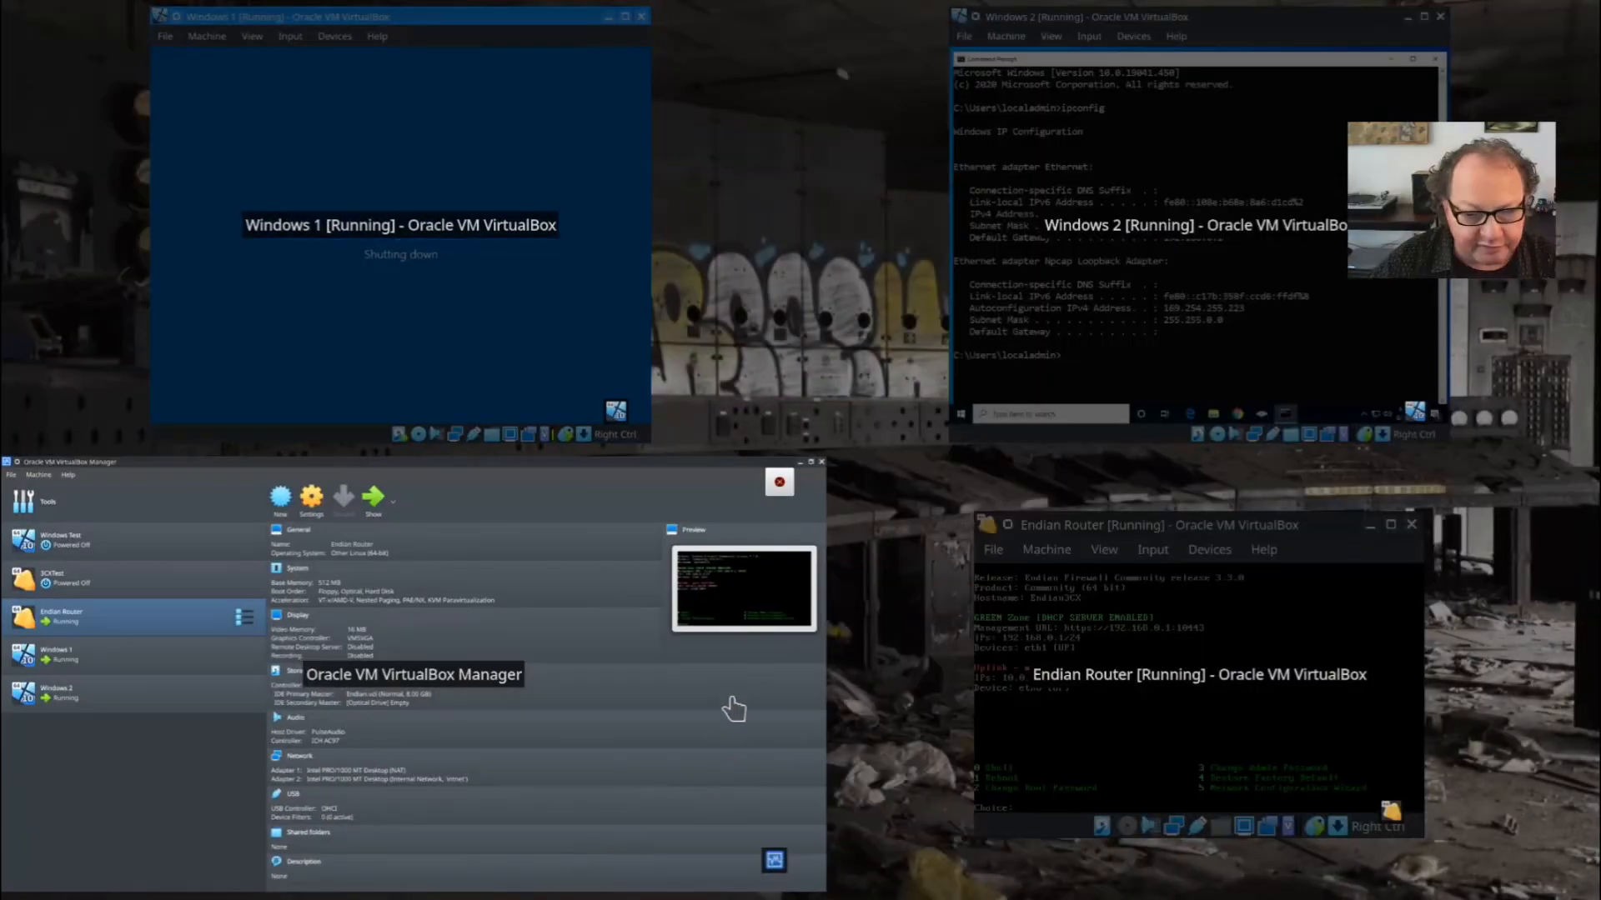
{"action": "left_click", "coordinate": [1155, 341]}
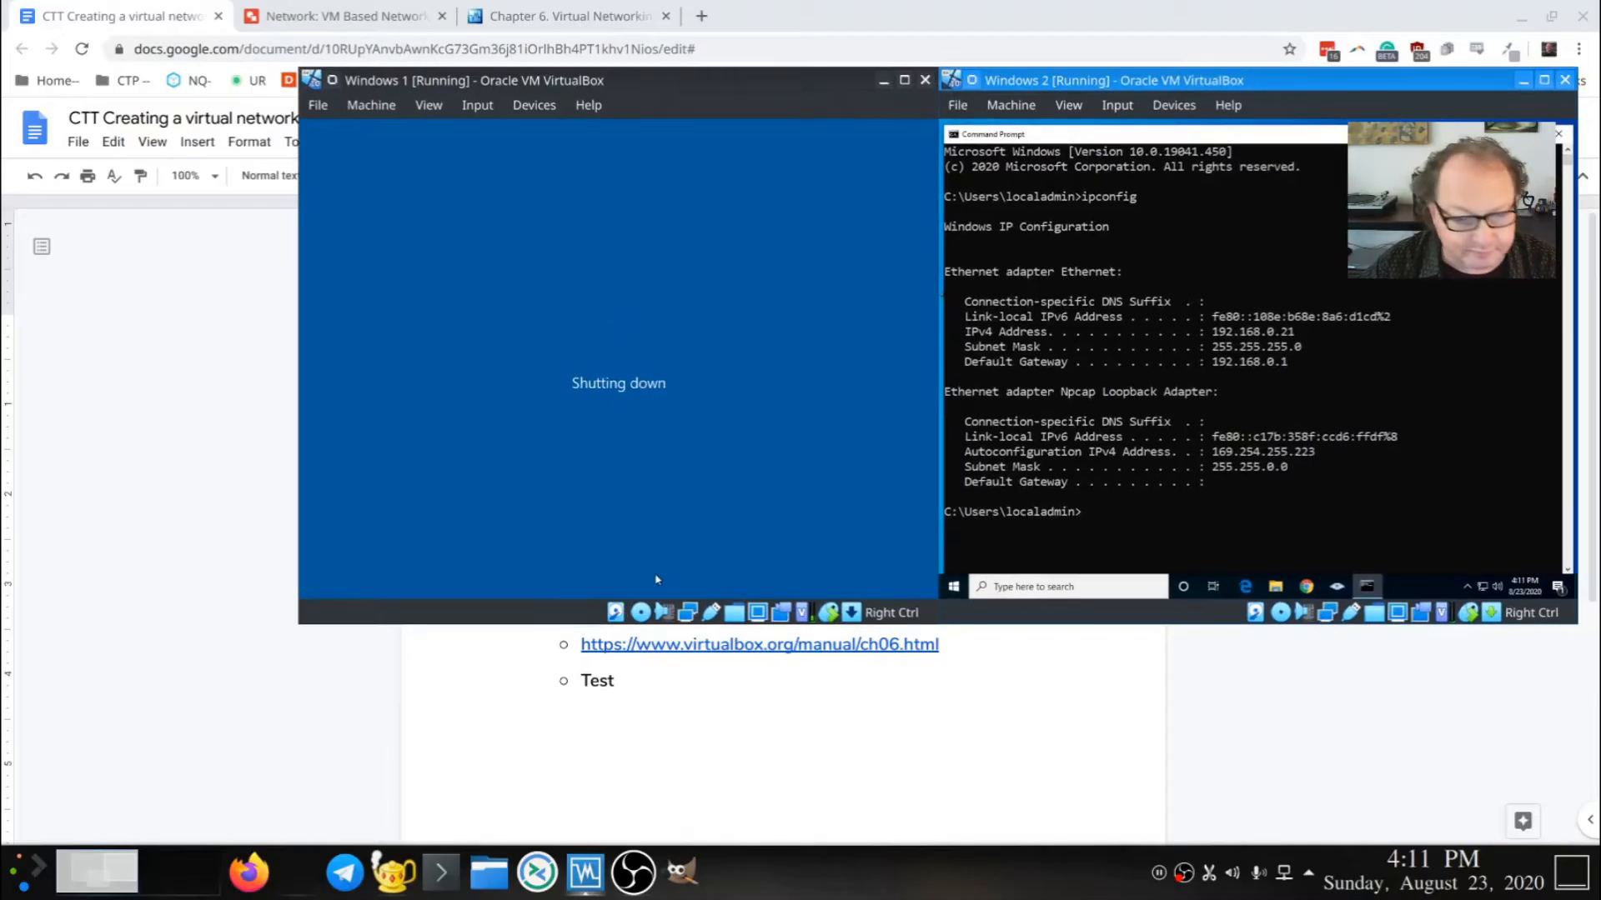
{"action": "left_click", "coordinate": [959, 591]}
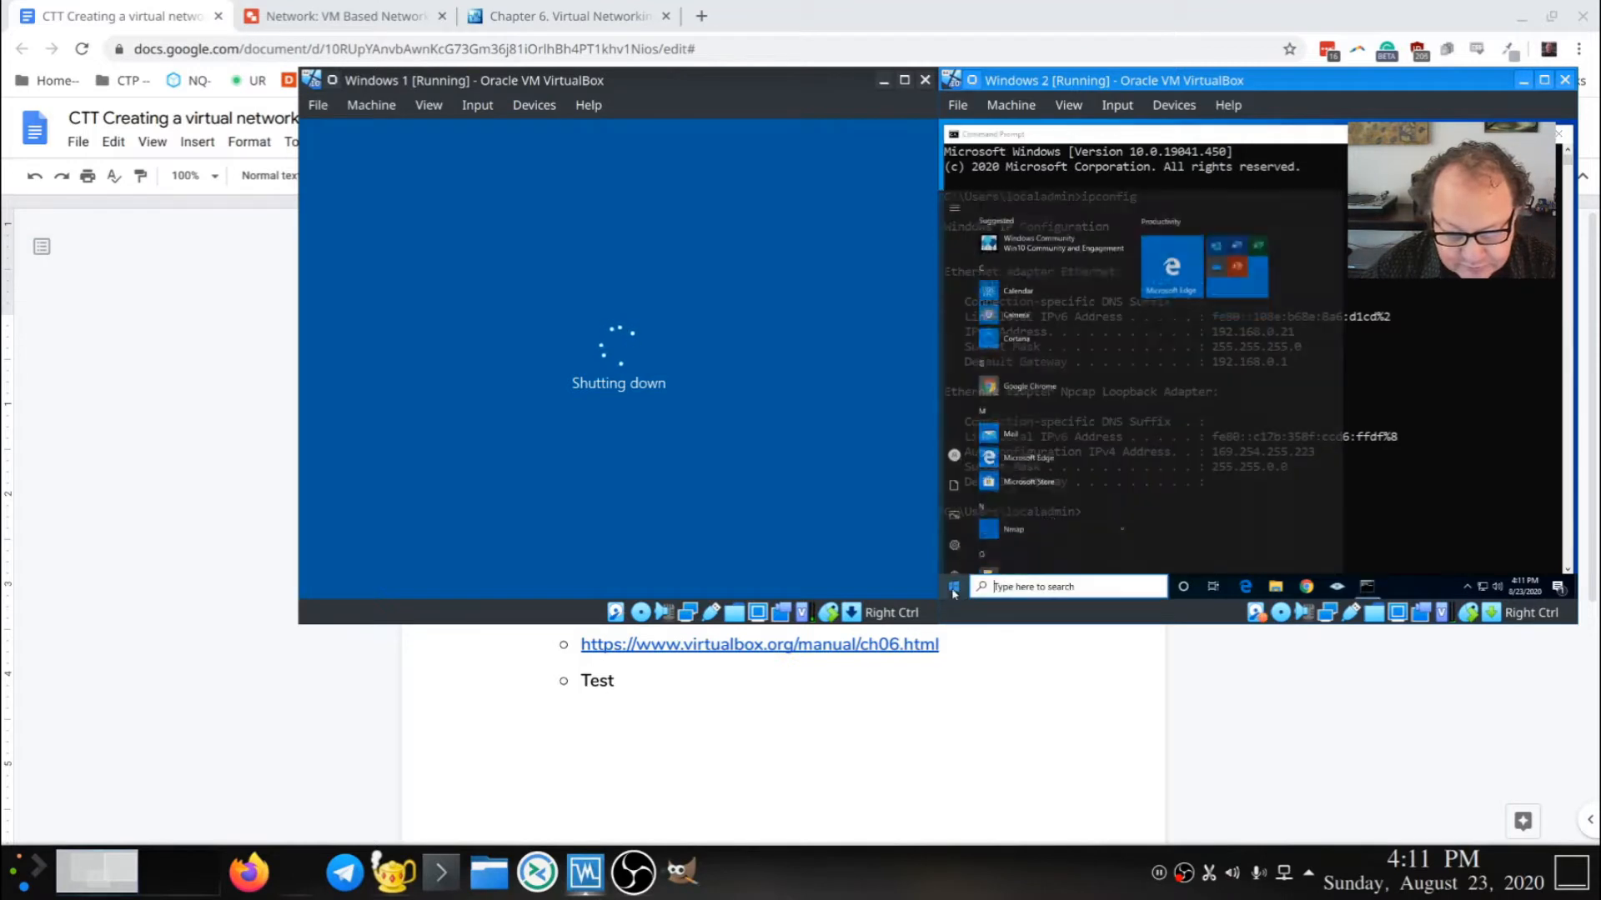
{"action": "left_click", "coordinate": [986, 555]}
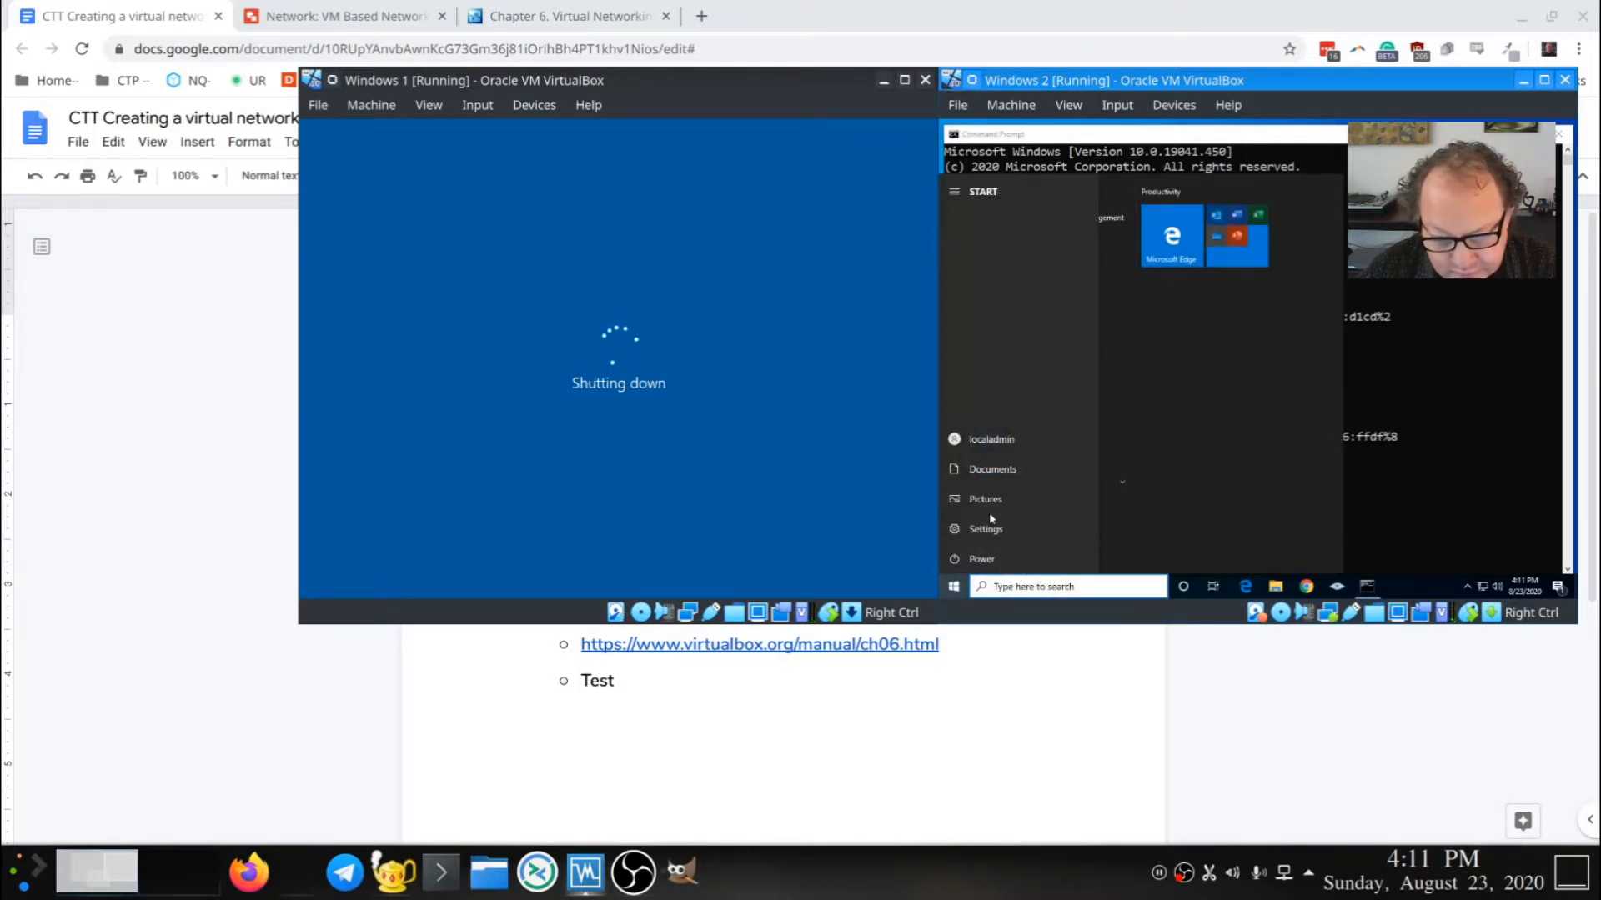
{"action": "left_click", "coordinate": [989, 510]}
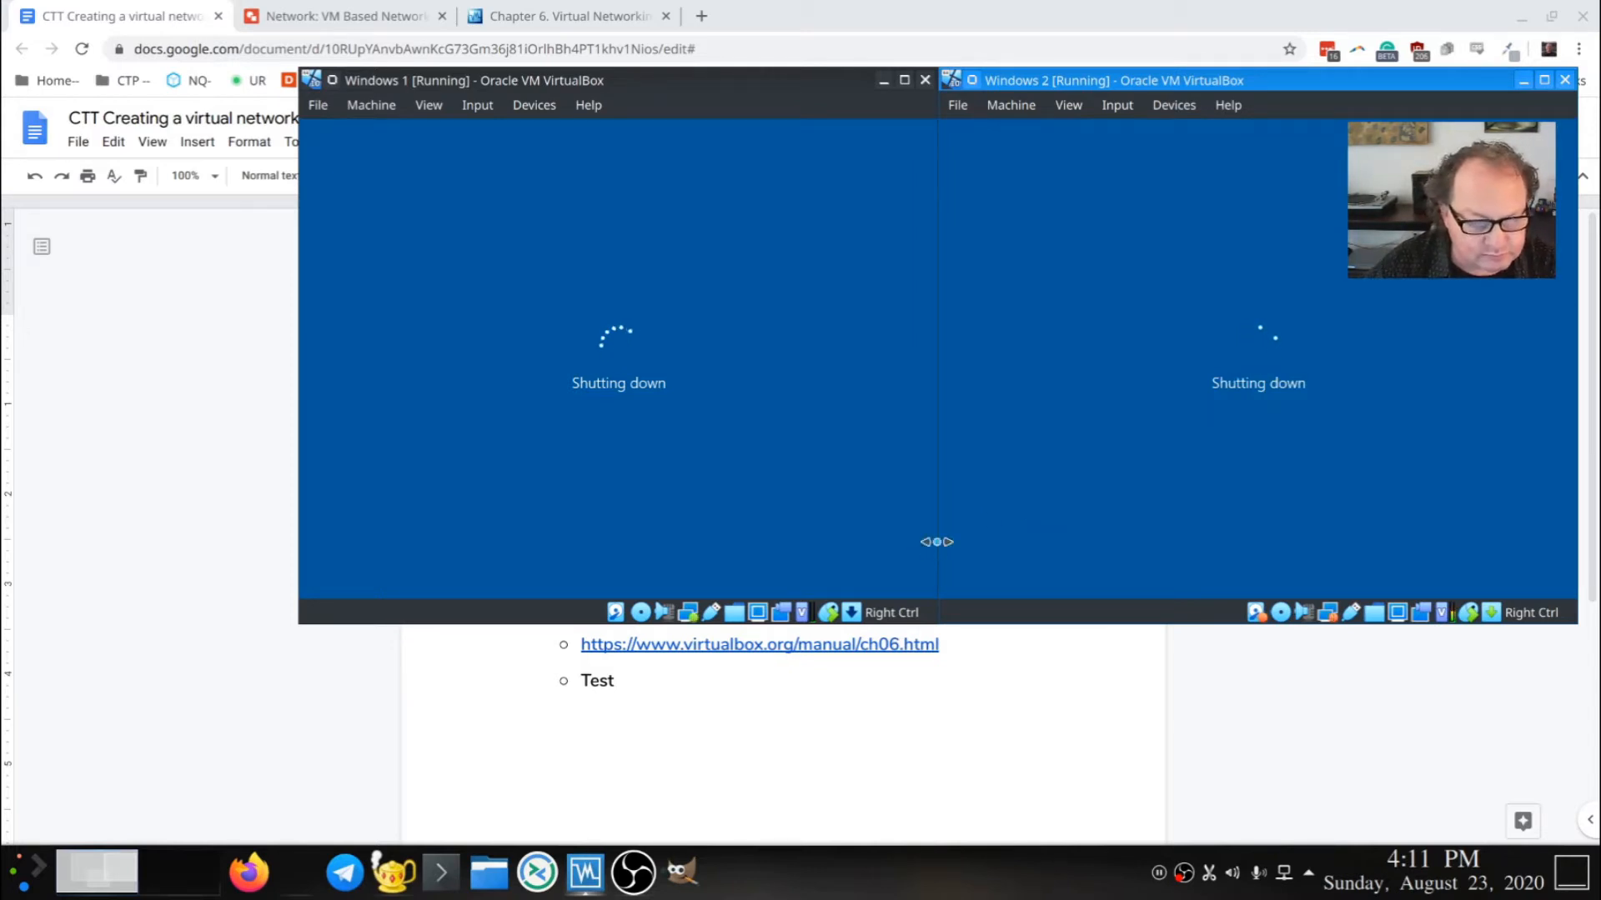
- Bring up the Endian Router virtual machine and send it an ACPI Shutdown
{"action": "left_click", "coordinate": [586, 872]}
{"action": "left_click", "coordinate": [1075, 631]}
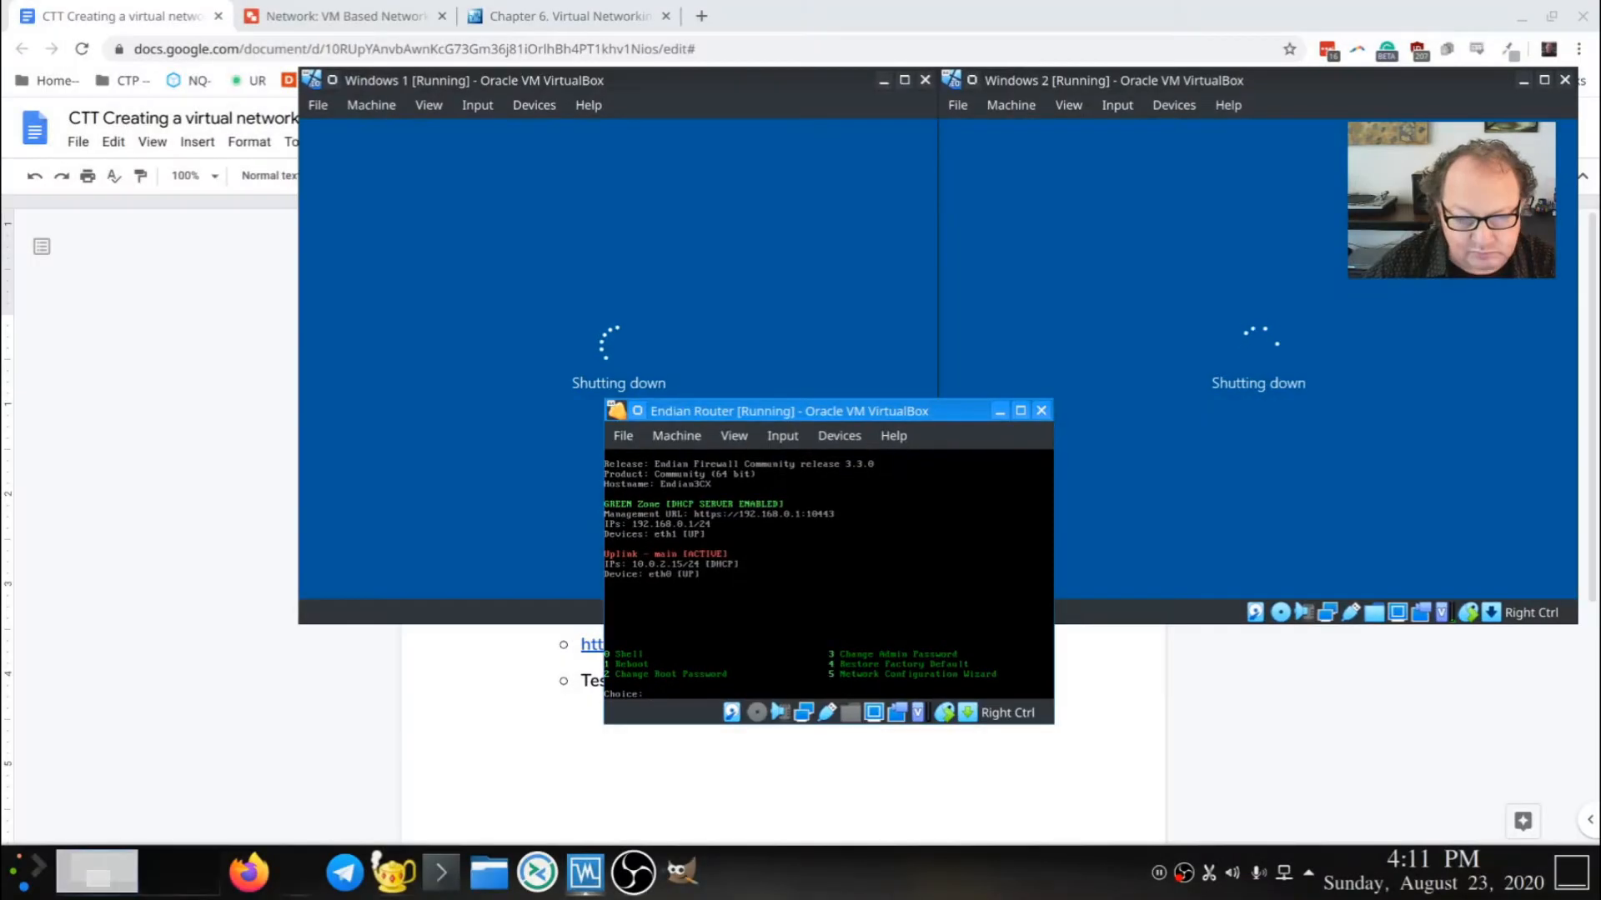
{"action": "left_click", "coordinate": [688, 446]}
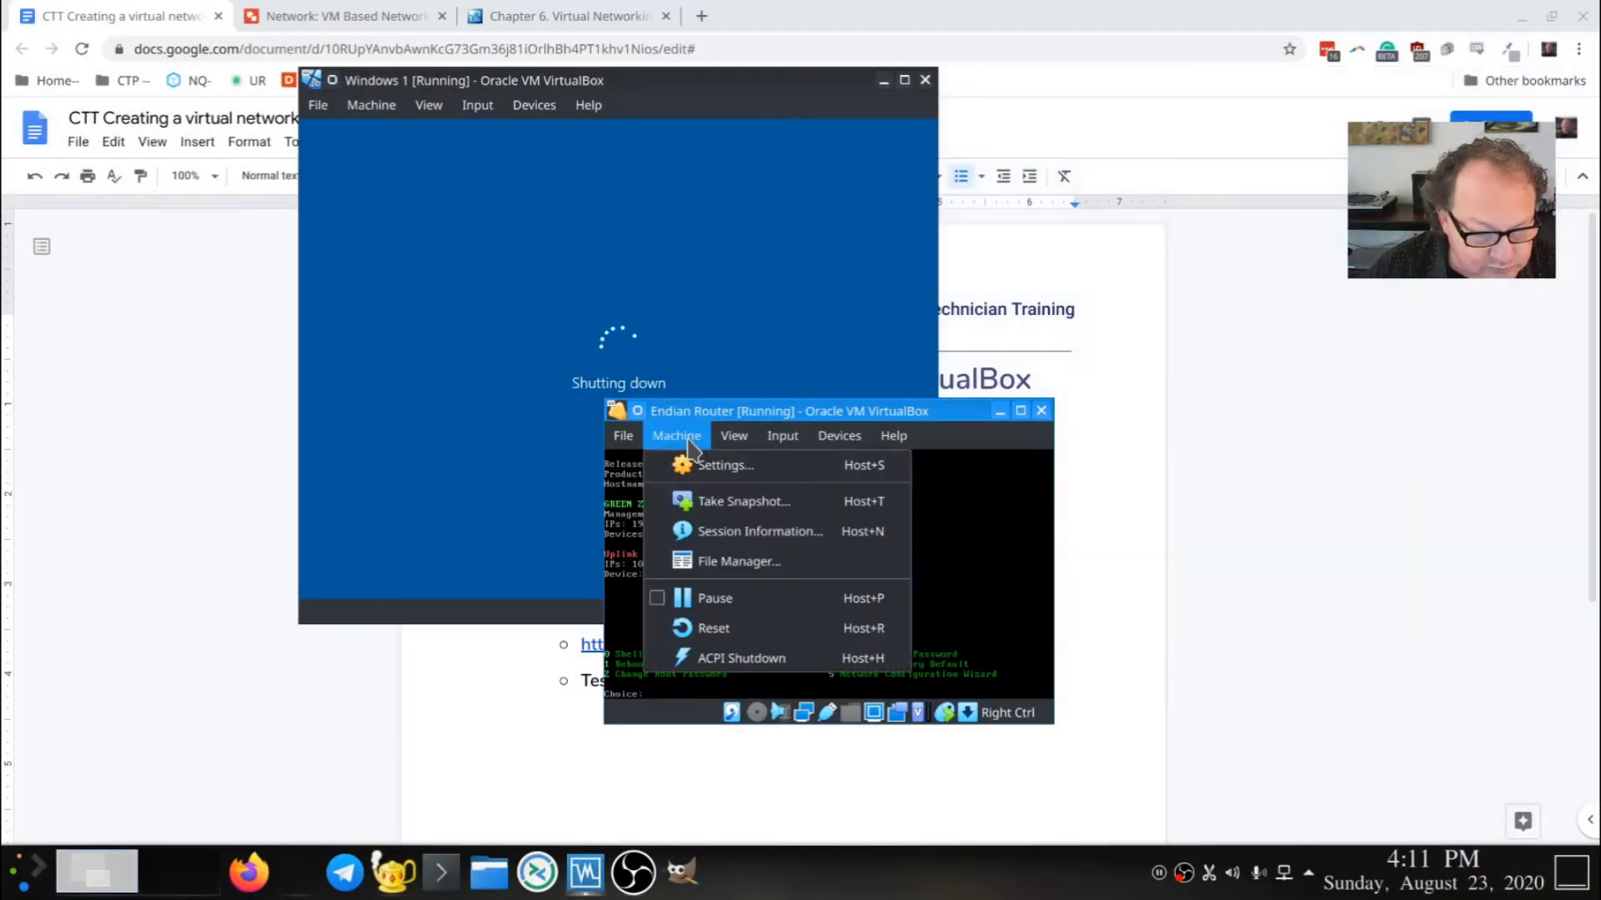
{"action": "left_click", "coordinate": [734, 657]}
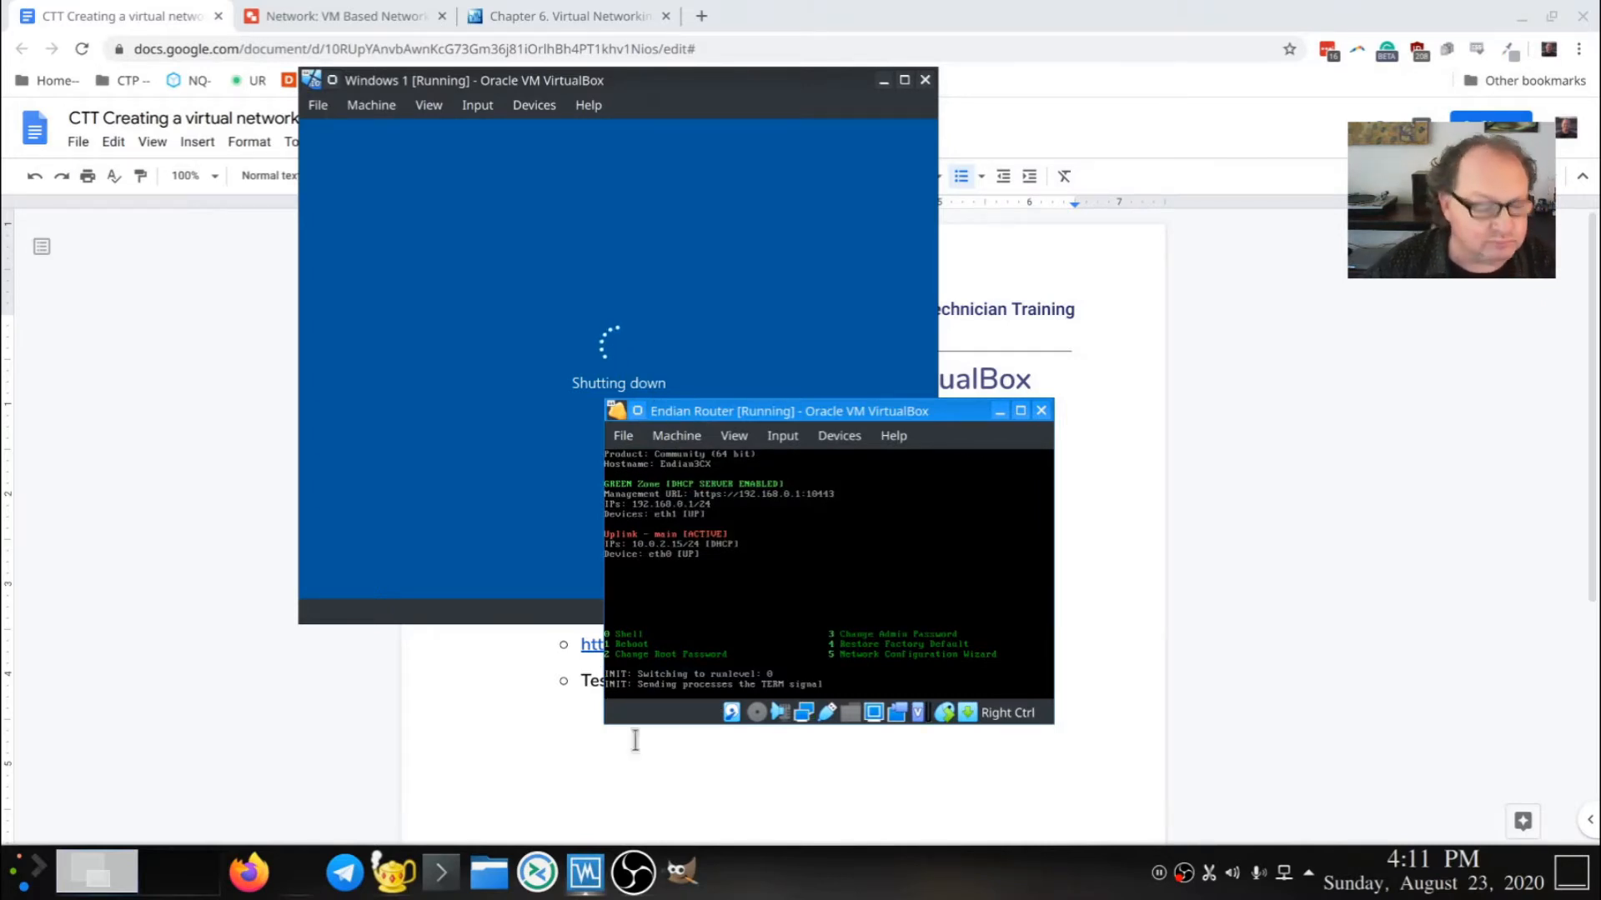
- Switch to VirtualBox Manager and open the Network settings of the Windows 1 machine
{"action": "left_click", "coordinate": [581, 877]}
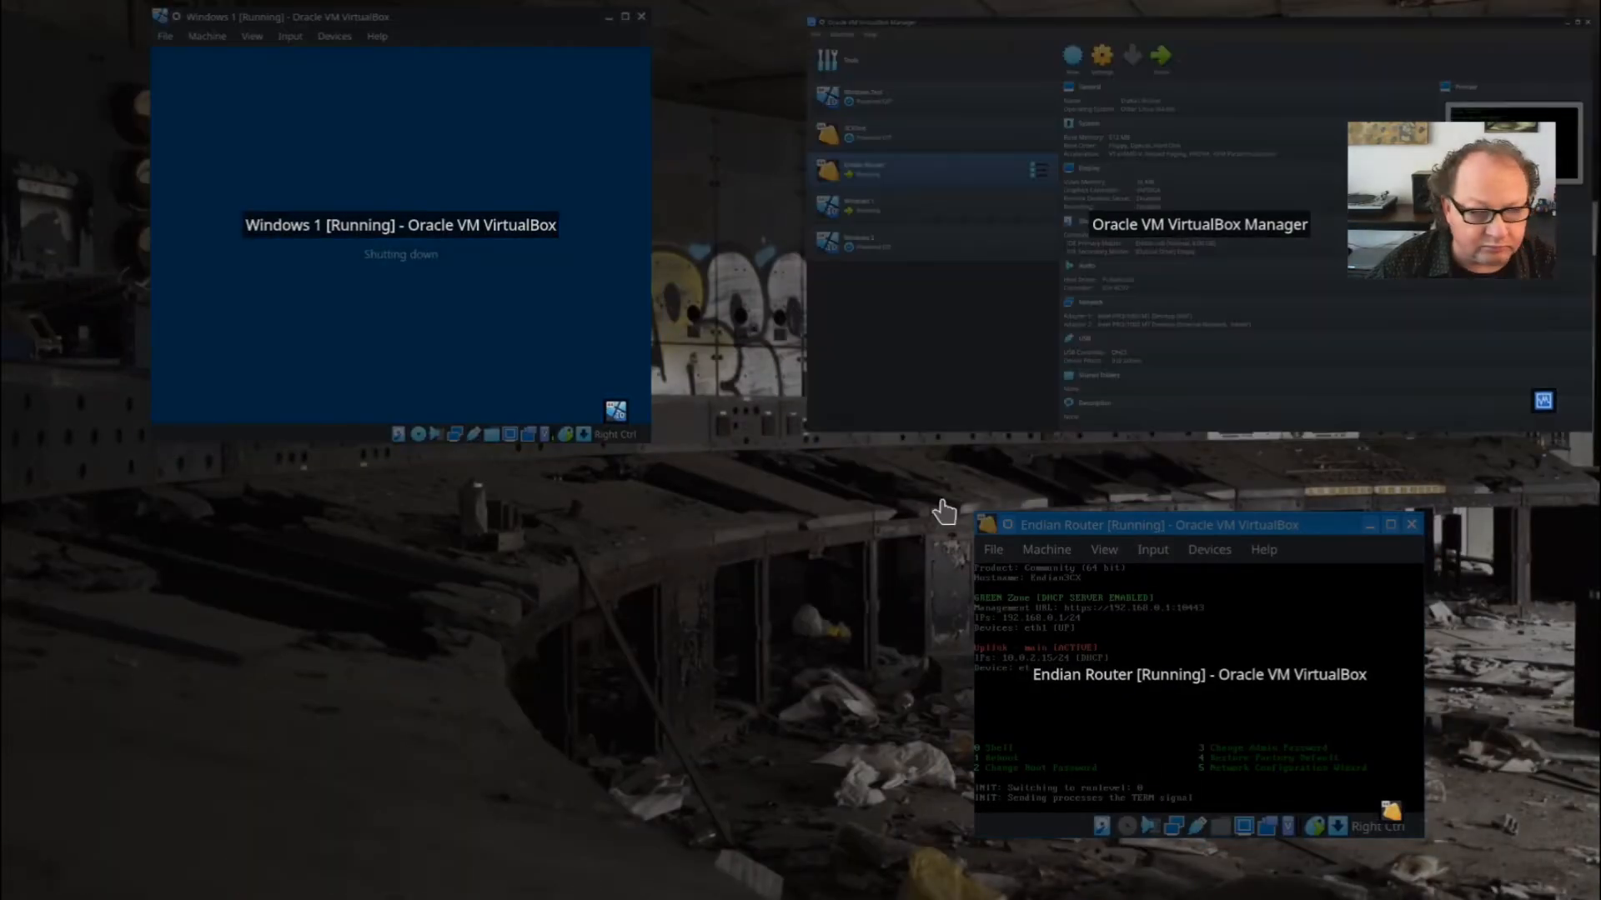
{"action": "left_click", "coordinate": [1122, 375]}
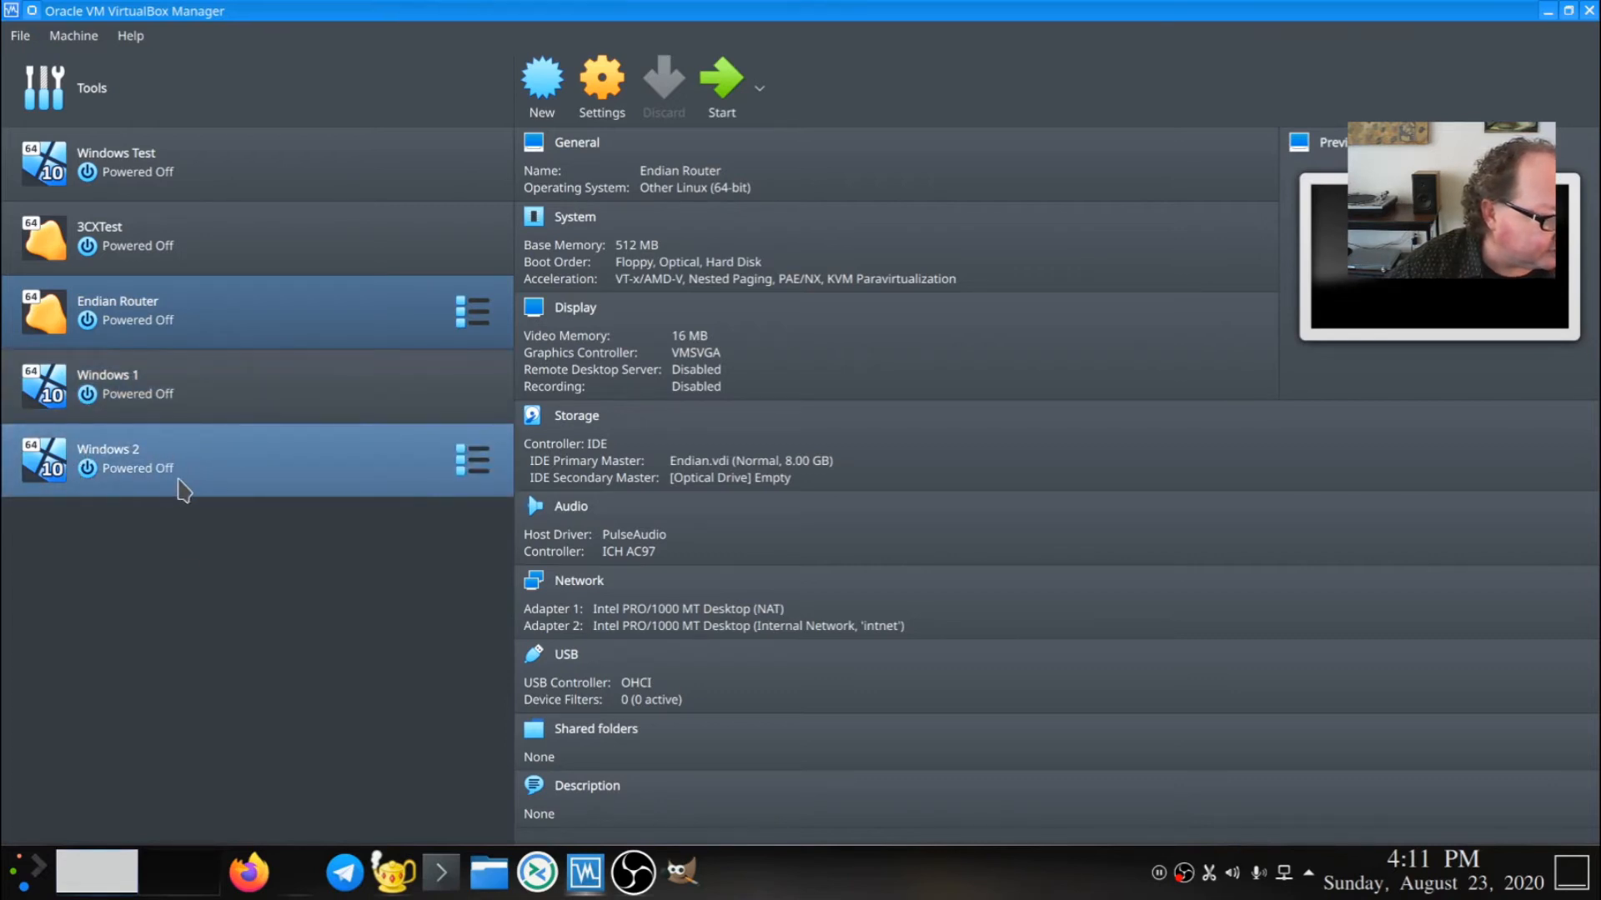
{"action": "left_click", "coordinate": [143, 398]}
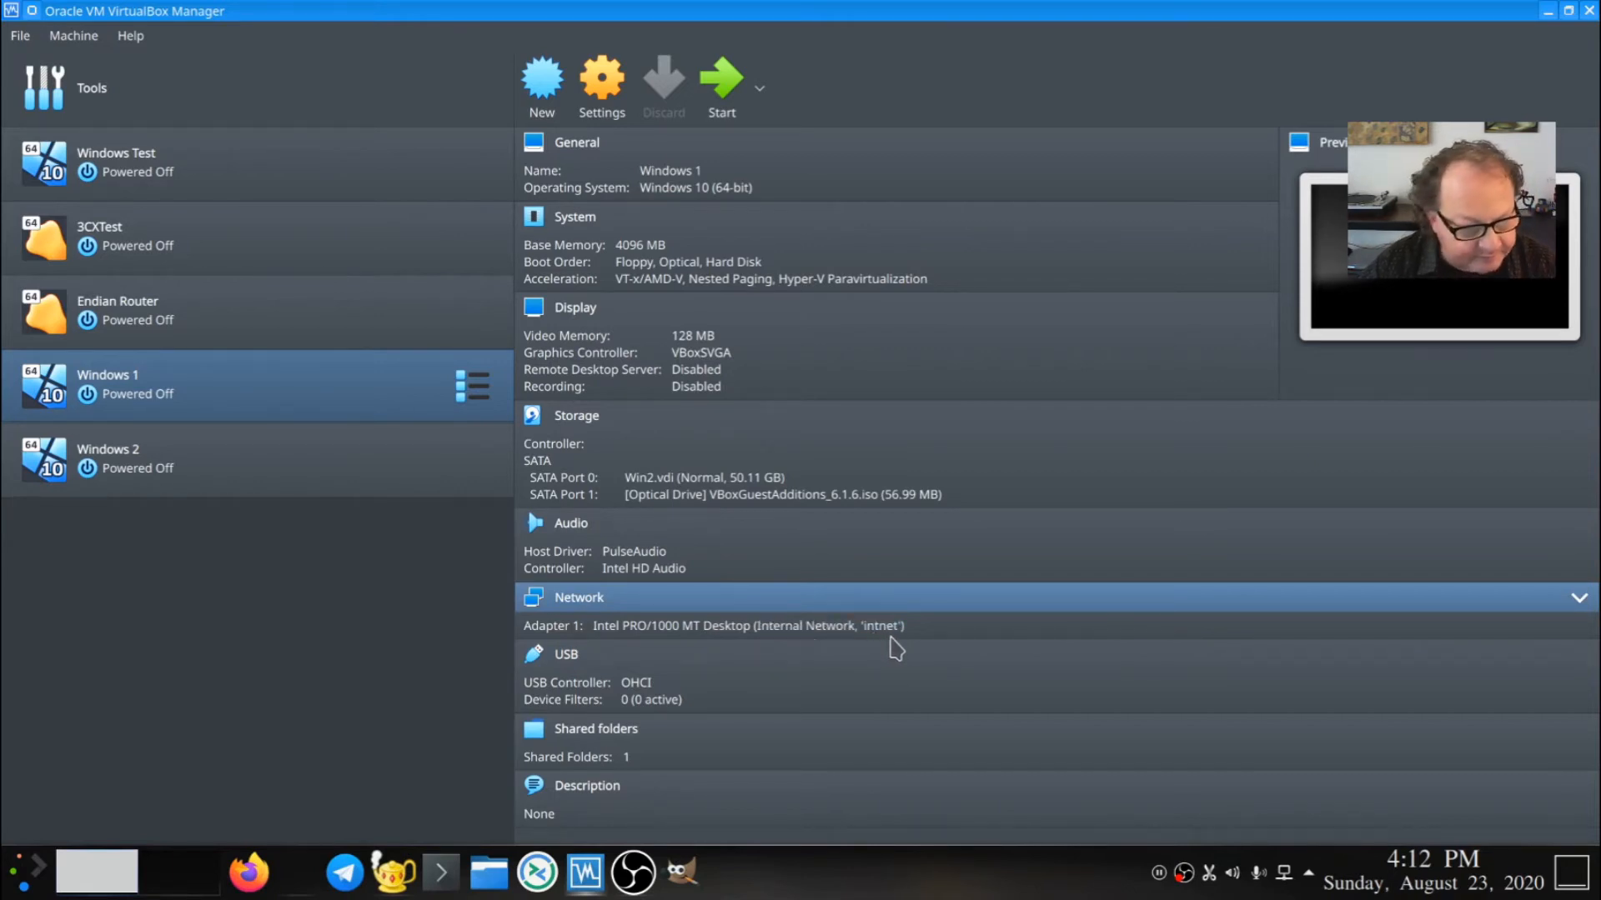
{"action": "left_click", "coordinate": [606, 98]}
{"action": "left_click", "coordinate": [523, 375]}
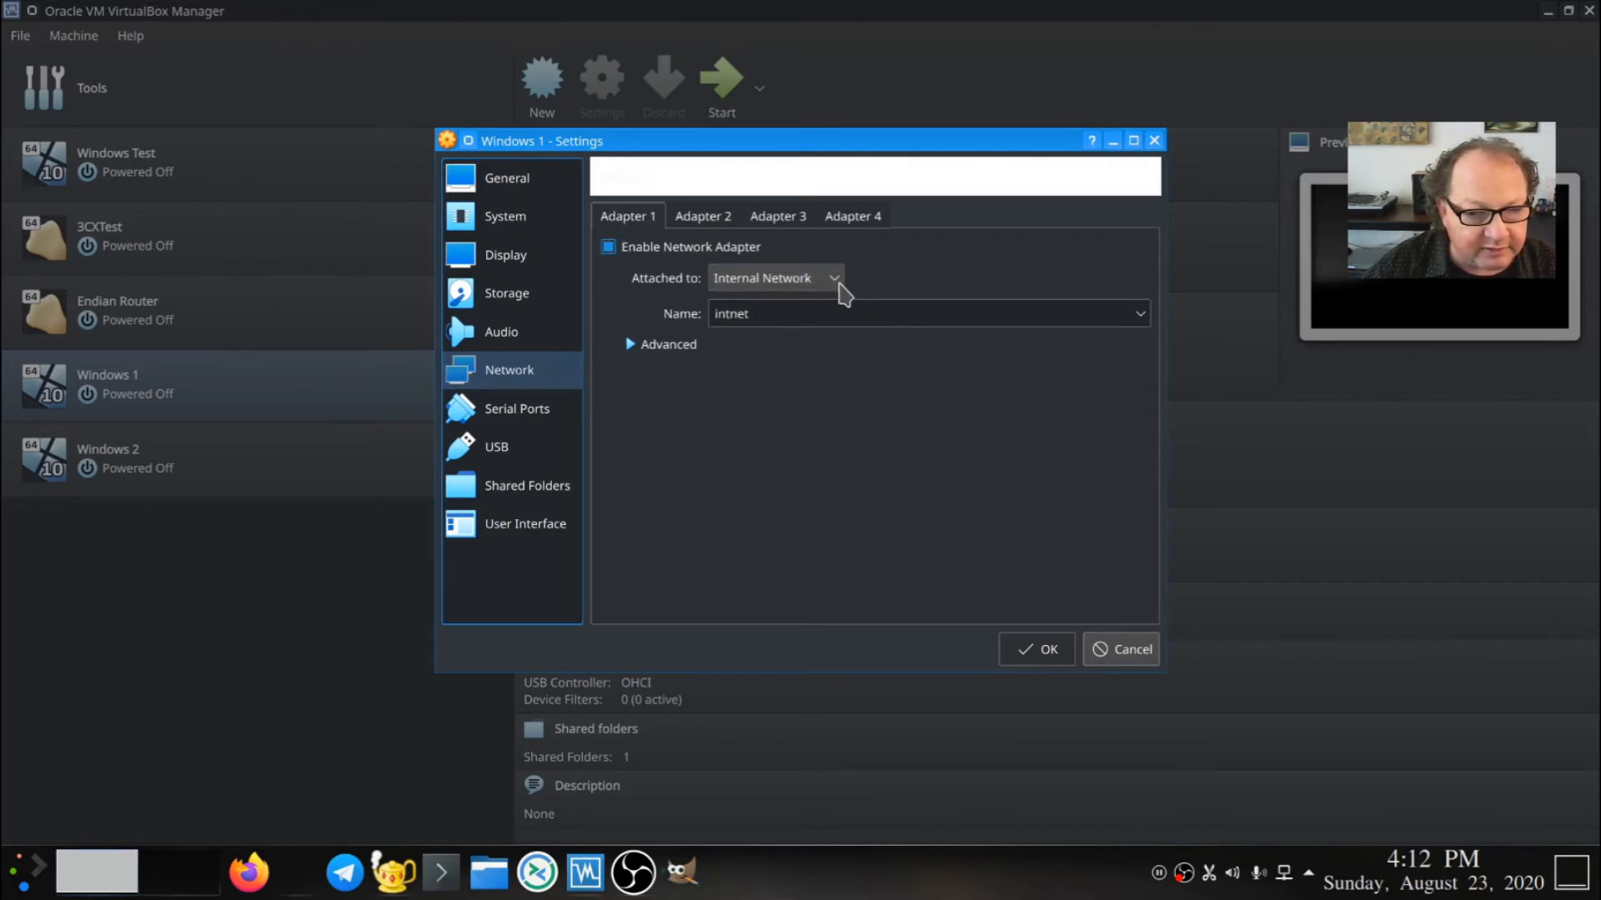
- Try attaching Windows 1's Adapter 1 to a Bridged Adapter and check its host interface choice
{"action": "left_click", "coordinate": [835, 279]}
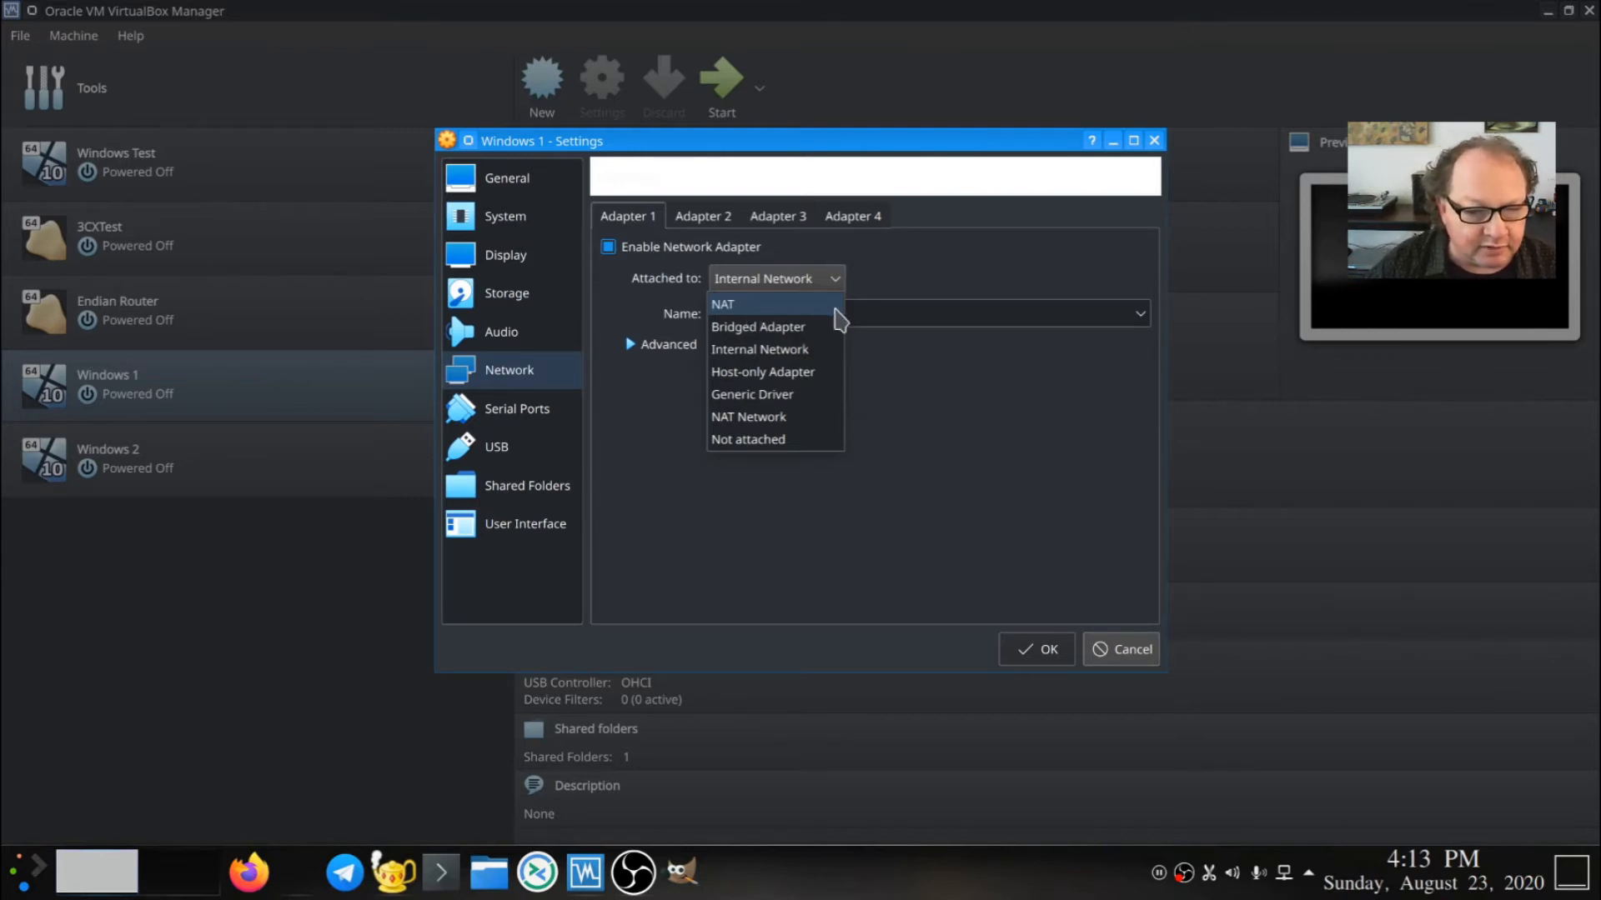
{"action": "left_click", "coordinate": [792, 333]}
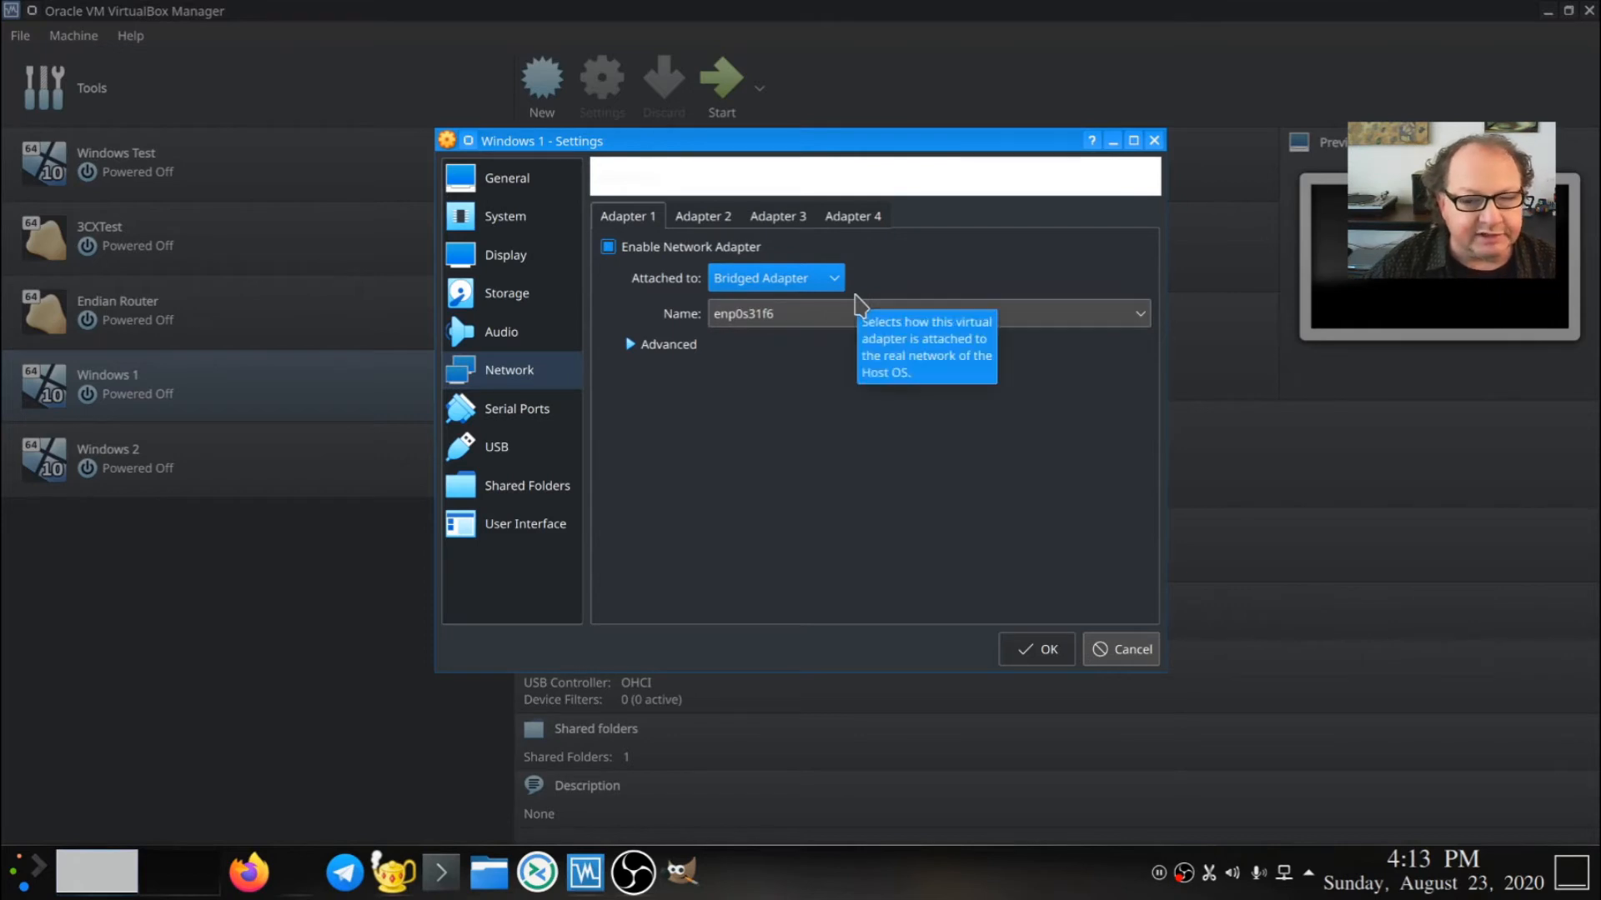
{"action": "left_click", "coordinate": [816, 317]}
{"action": "left_click", "coordinate": [816, 321]}
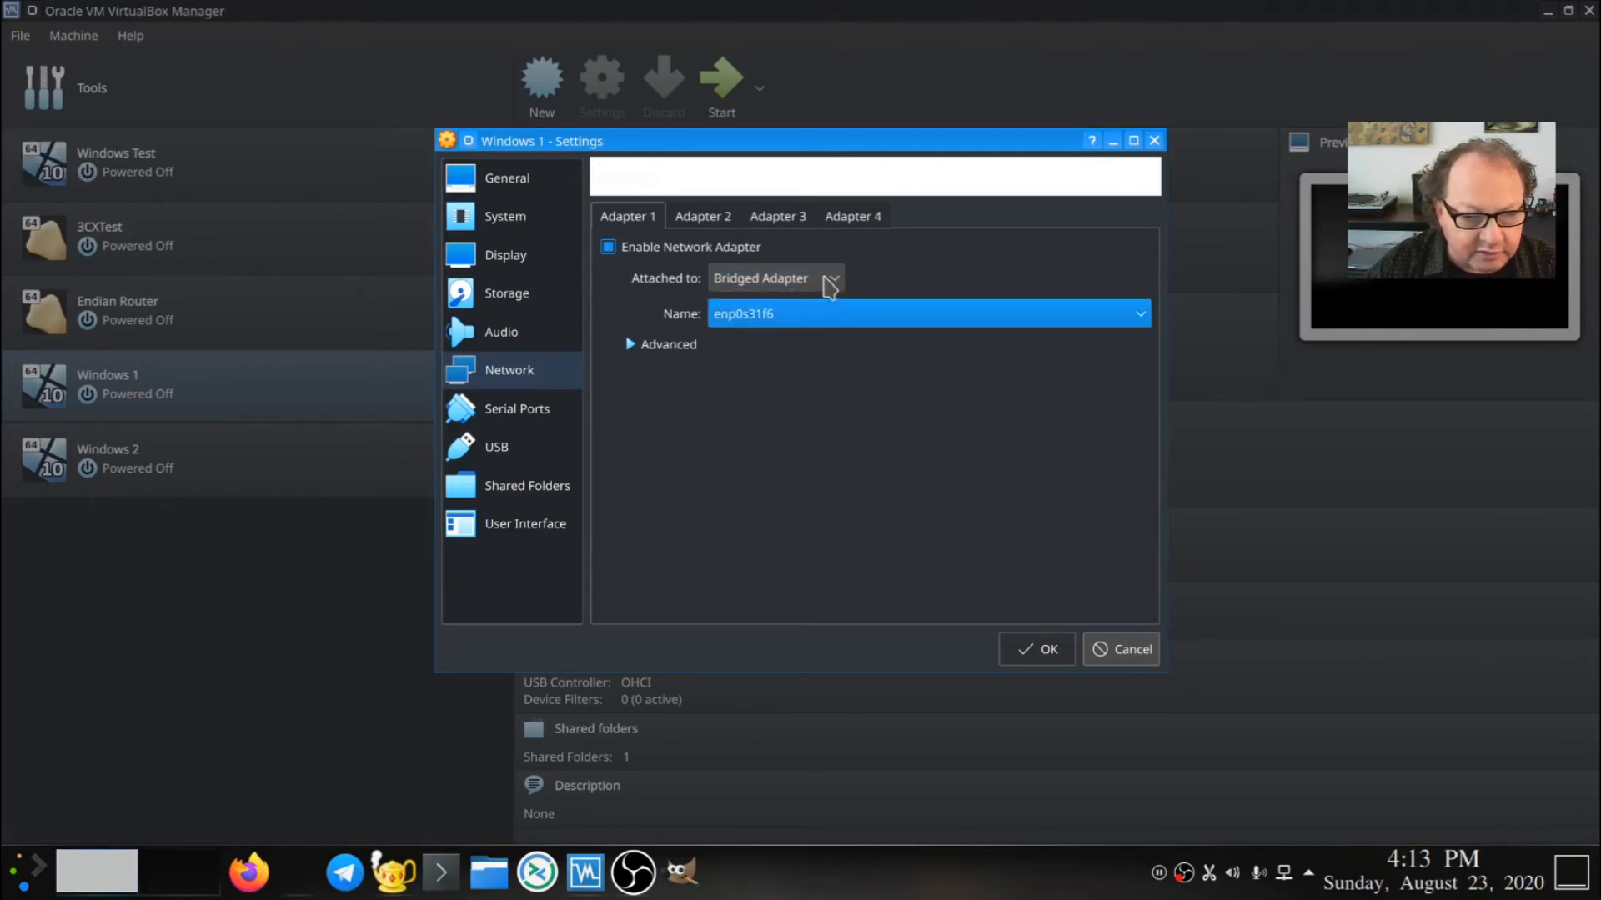
- Attach Windows 1's Adapter 1 to the Internal Network named intnet and save the machine settings
{"action": "left_click", "coordinate": [821, 280]}
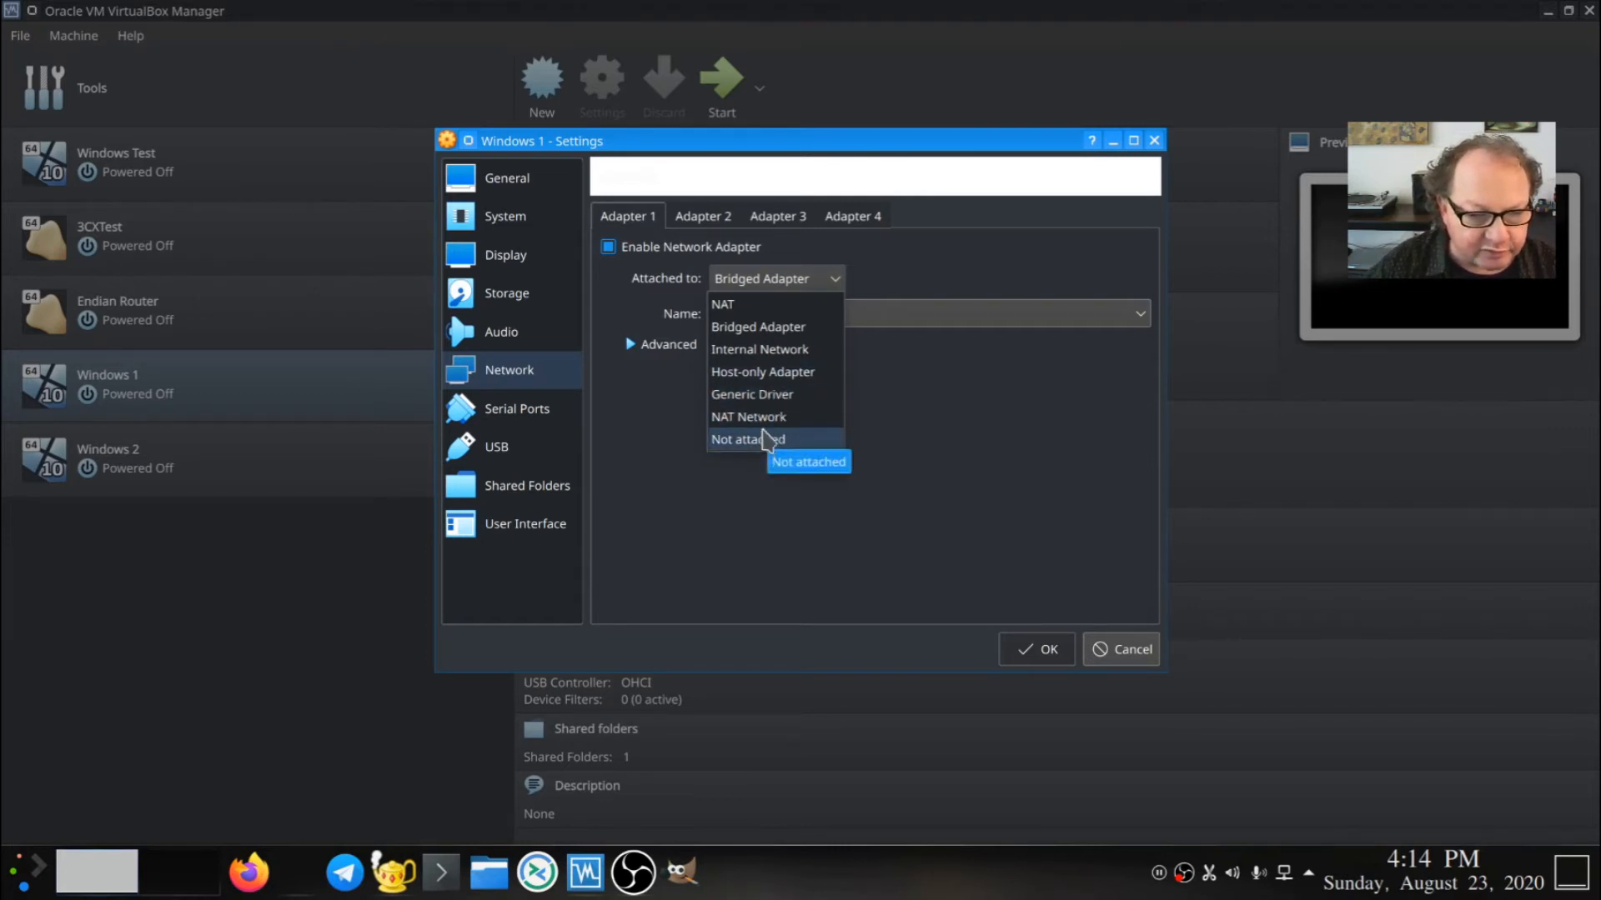
{"action": "left_click", "coordinate": [806, 354]}
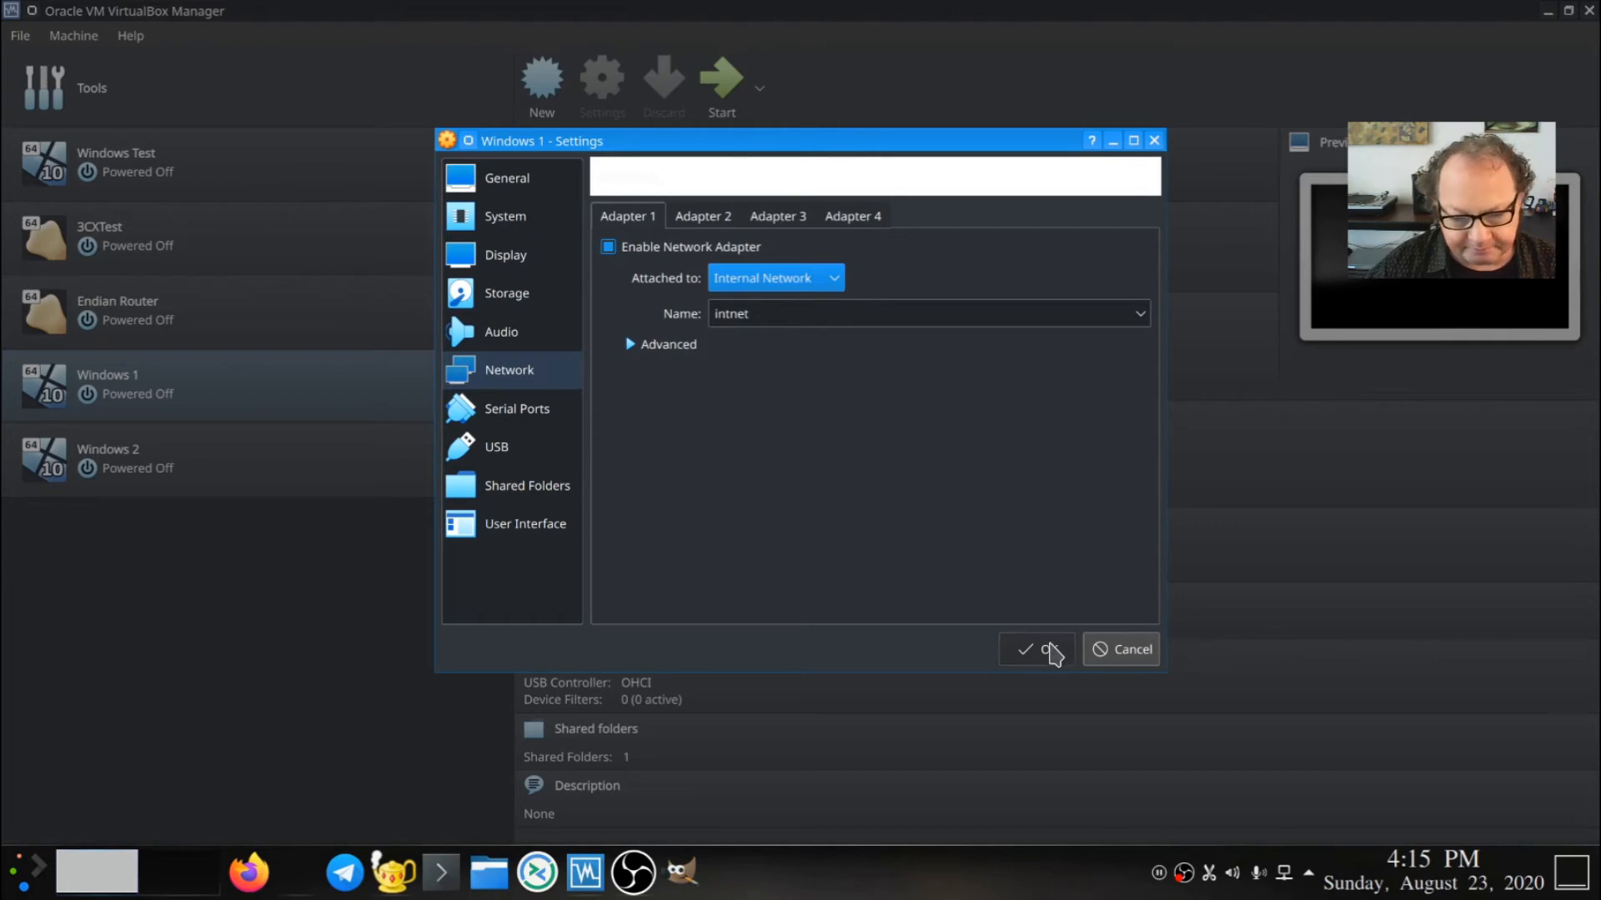
{"action": "left_click", "coordinate": [1044, 651]}
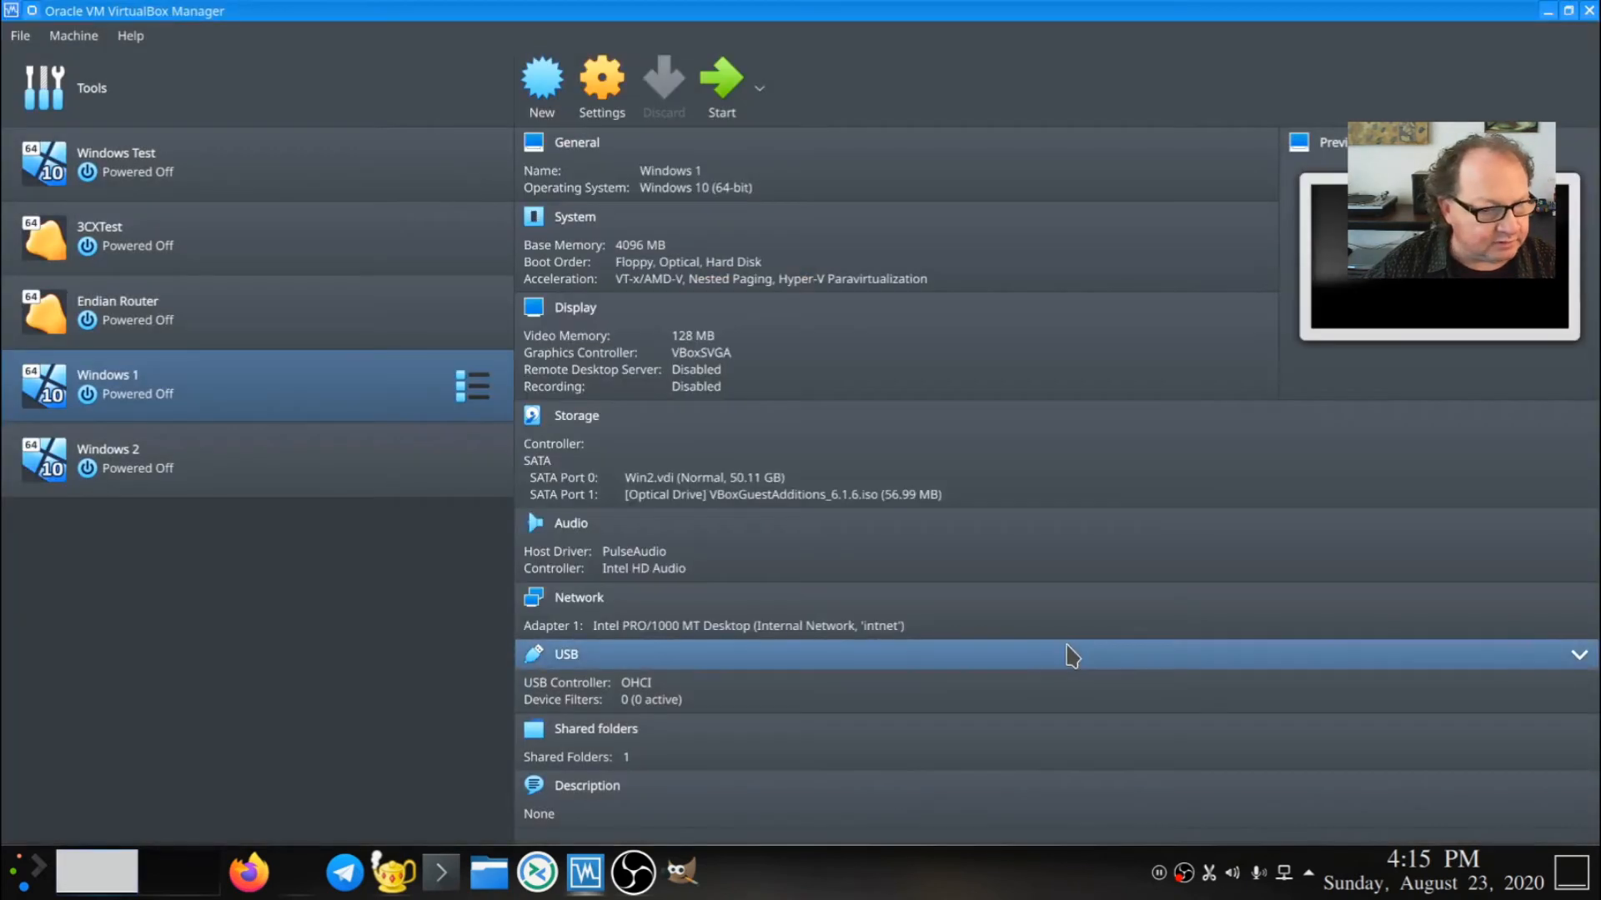
- Review the Windows 2 and Endian Router machine summaries, and switch to the browser to examine the VM Based Network Building Block drawing
{"action": "left_click", "coordinate": [150, 464]}
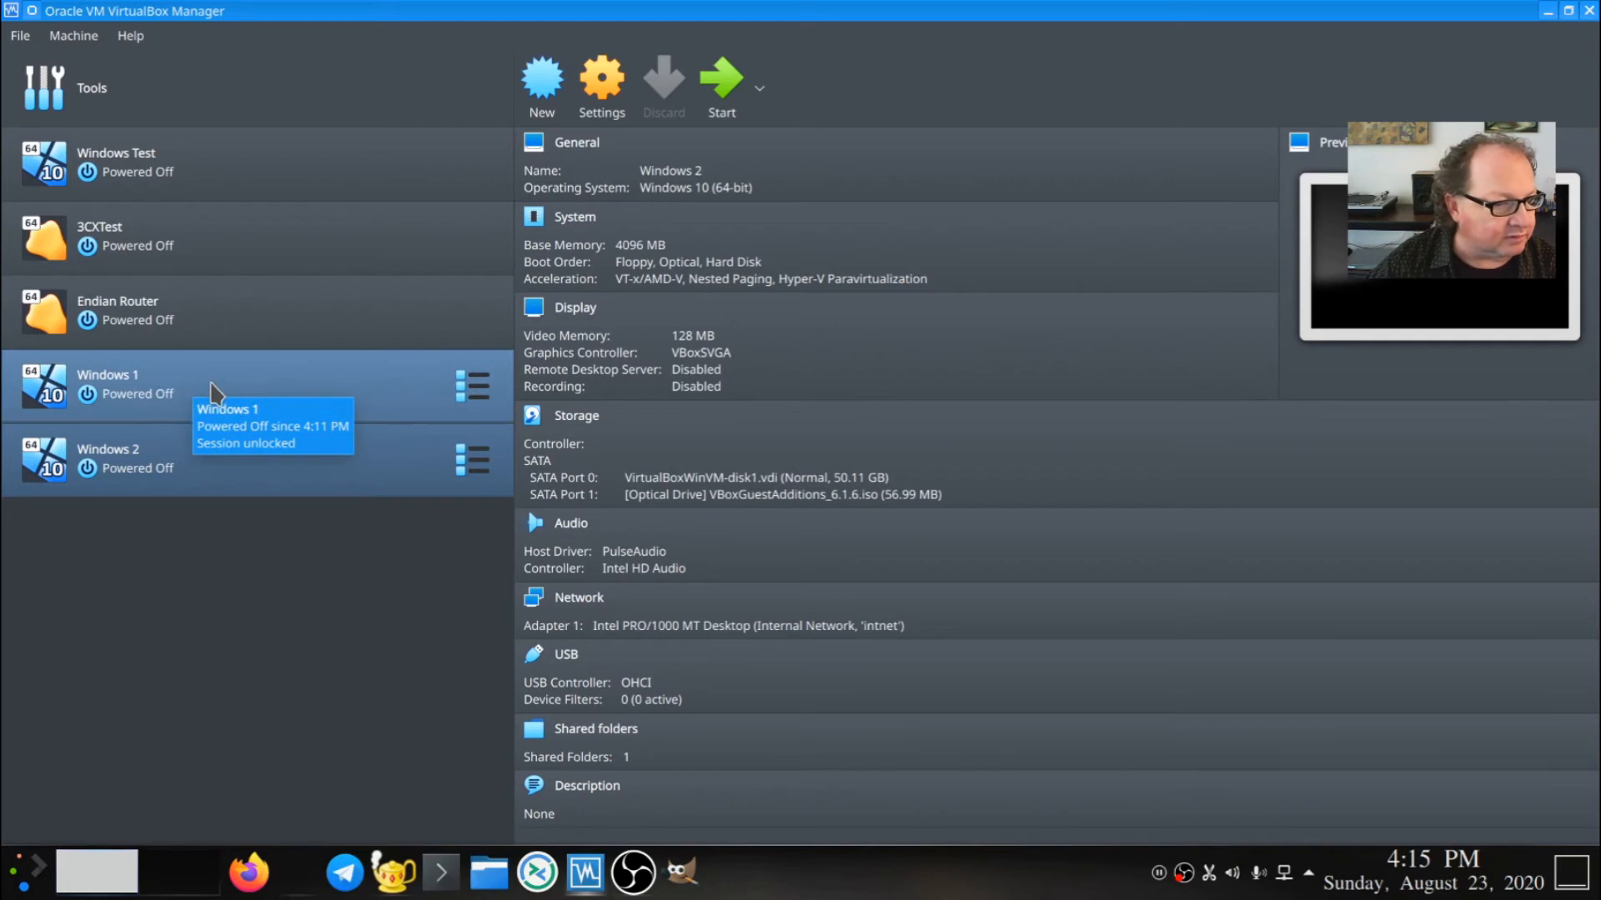
{"action": "left_click", "coordinate": [204, 328]}
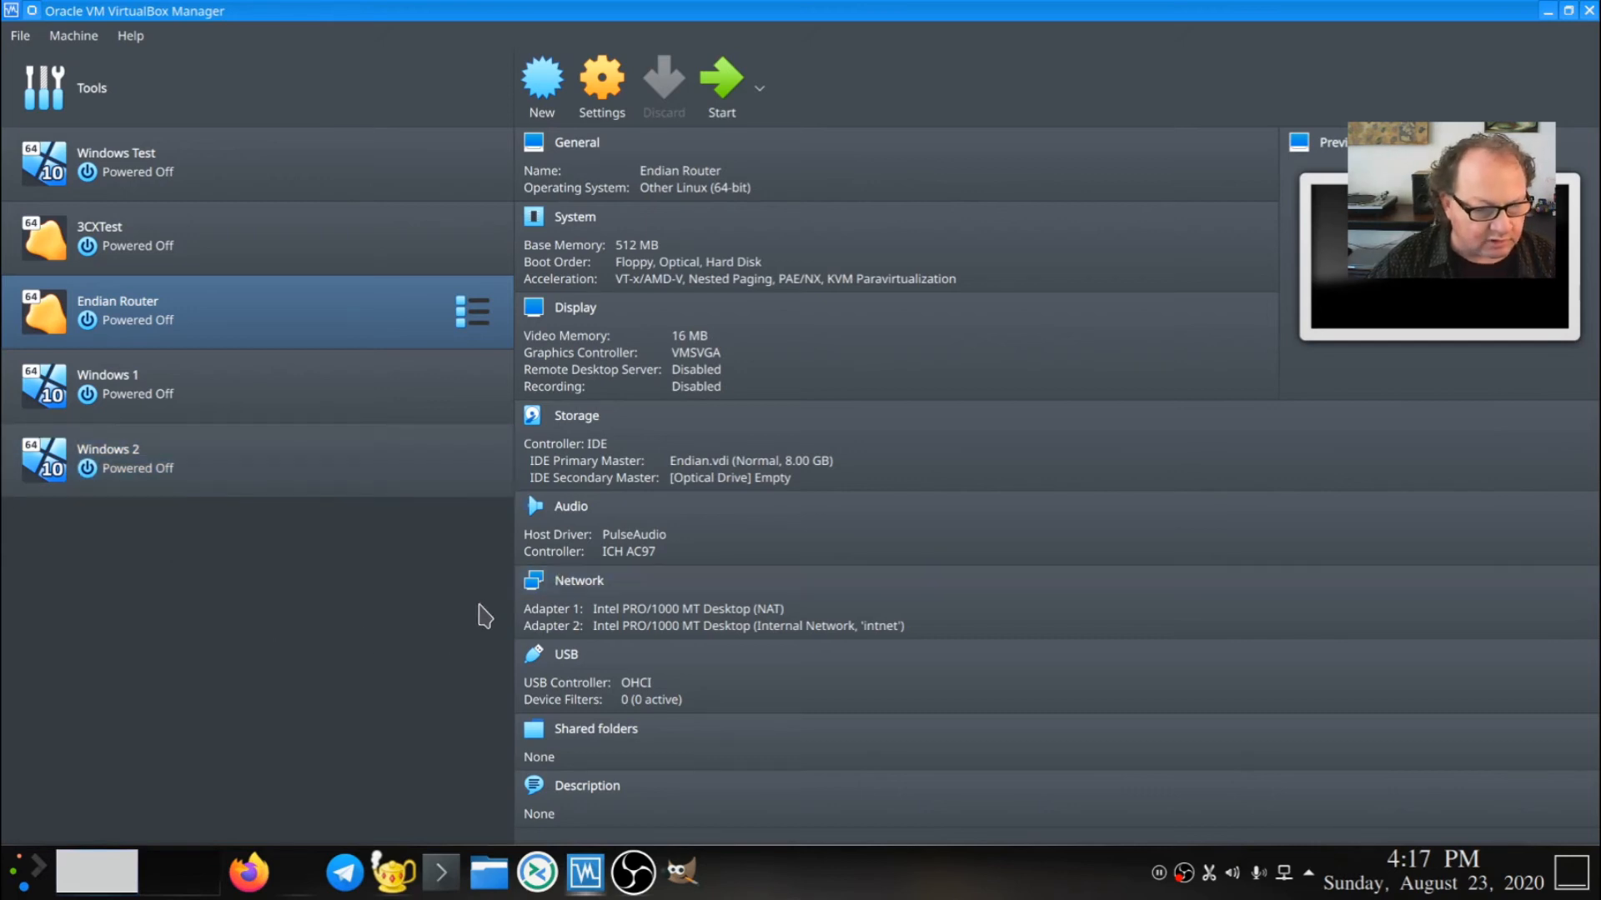
{"action": "left_click", "coordinate": [302, 872]}
{"action": "left_click", "coordinate": [309, 12]}
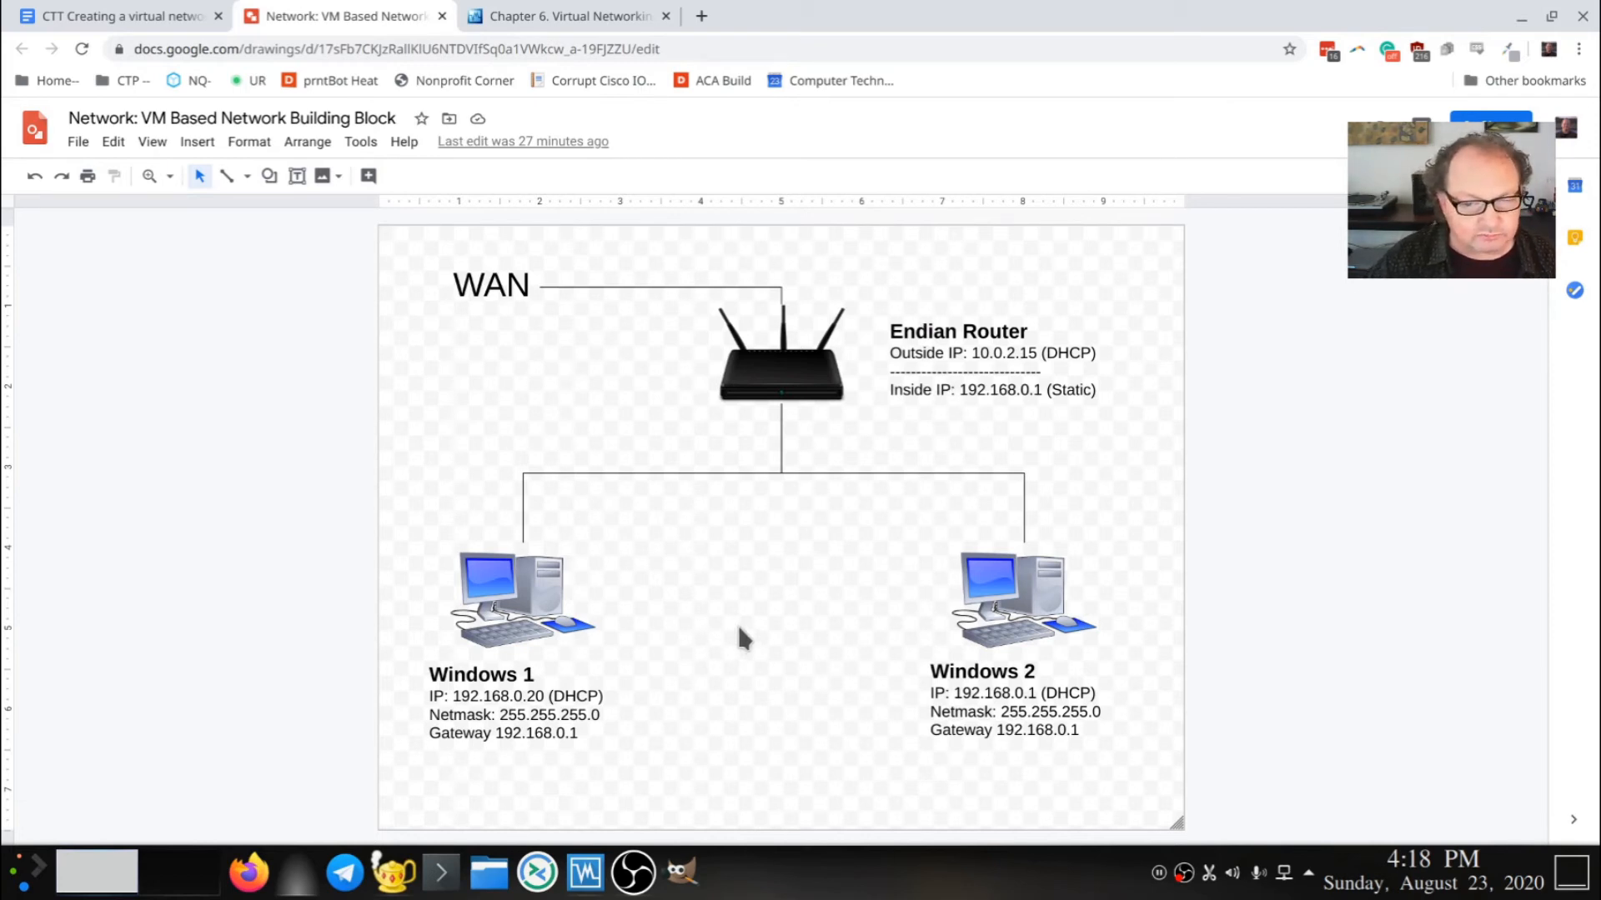
- Switch back to VirtualBox Manager and inspect the Endian Router's Network settings for Adapter 1, including its attachment options, and Adapter 2
{"action": "key", "text": "alt+Tab"}
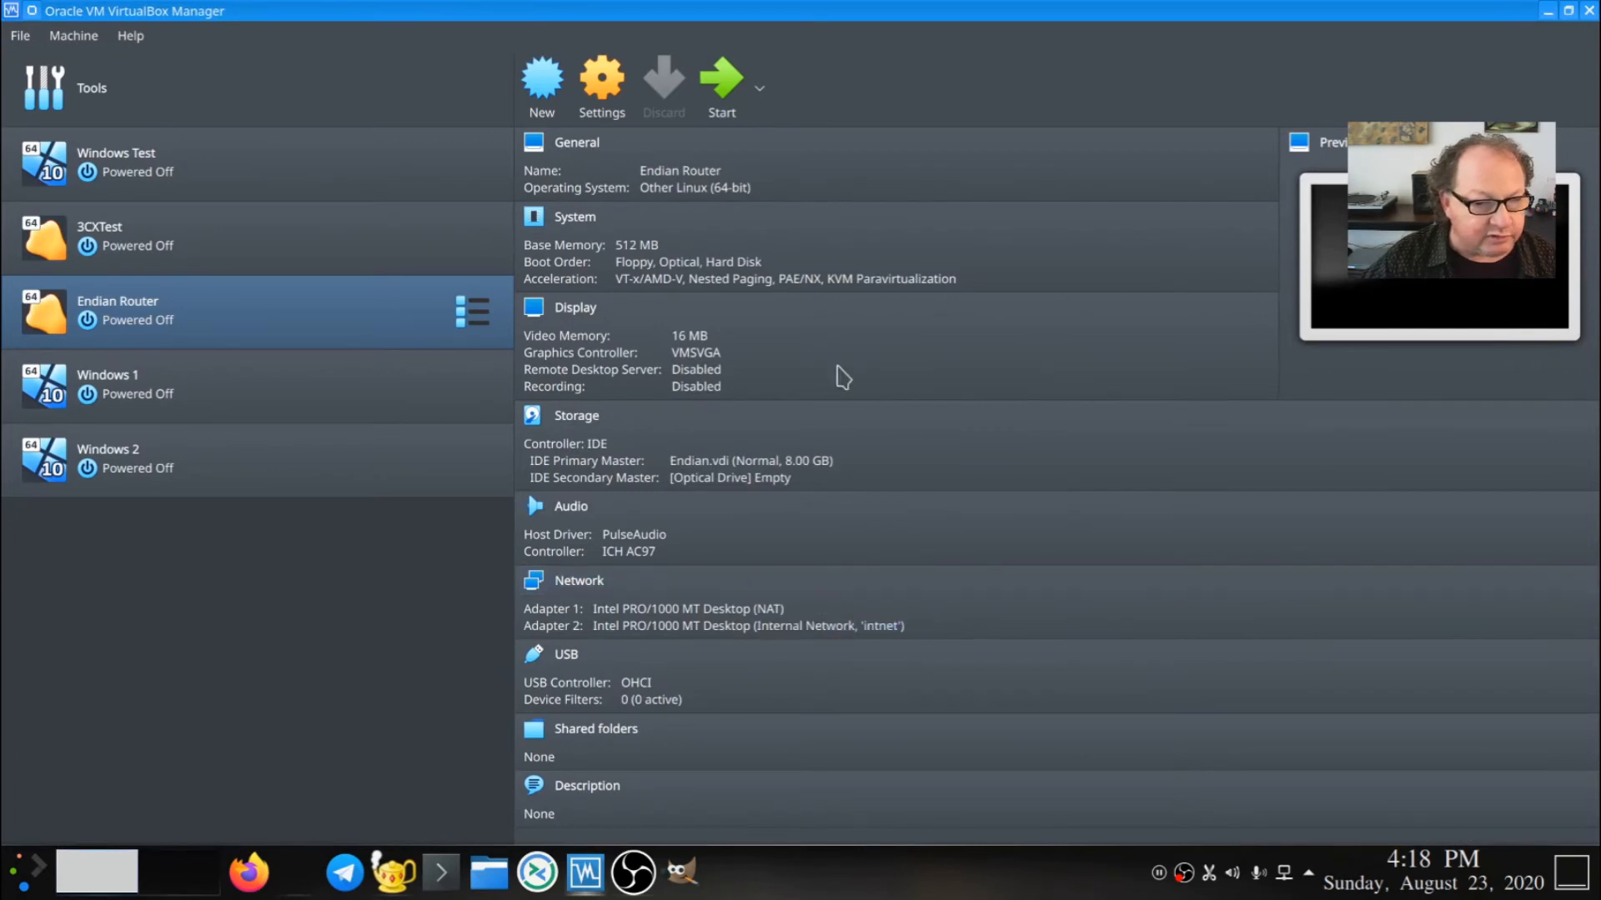
{"action": "left_click", "coordinate": [600, 98]}
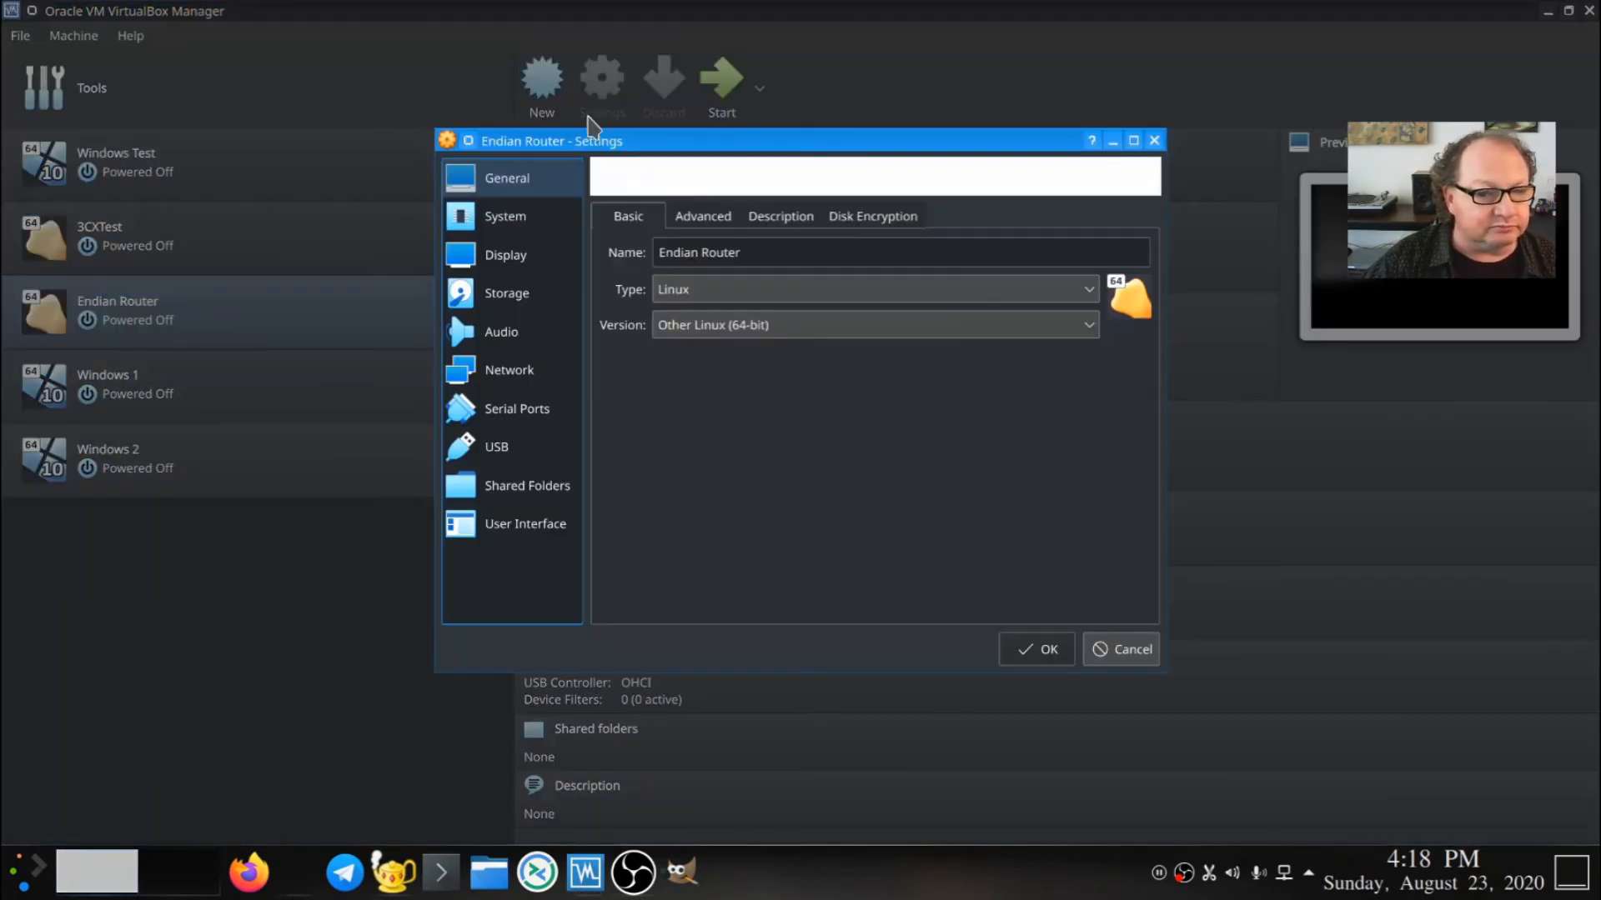
{"action": "left_click", "coordinate": [530, 382]}
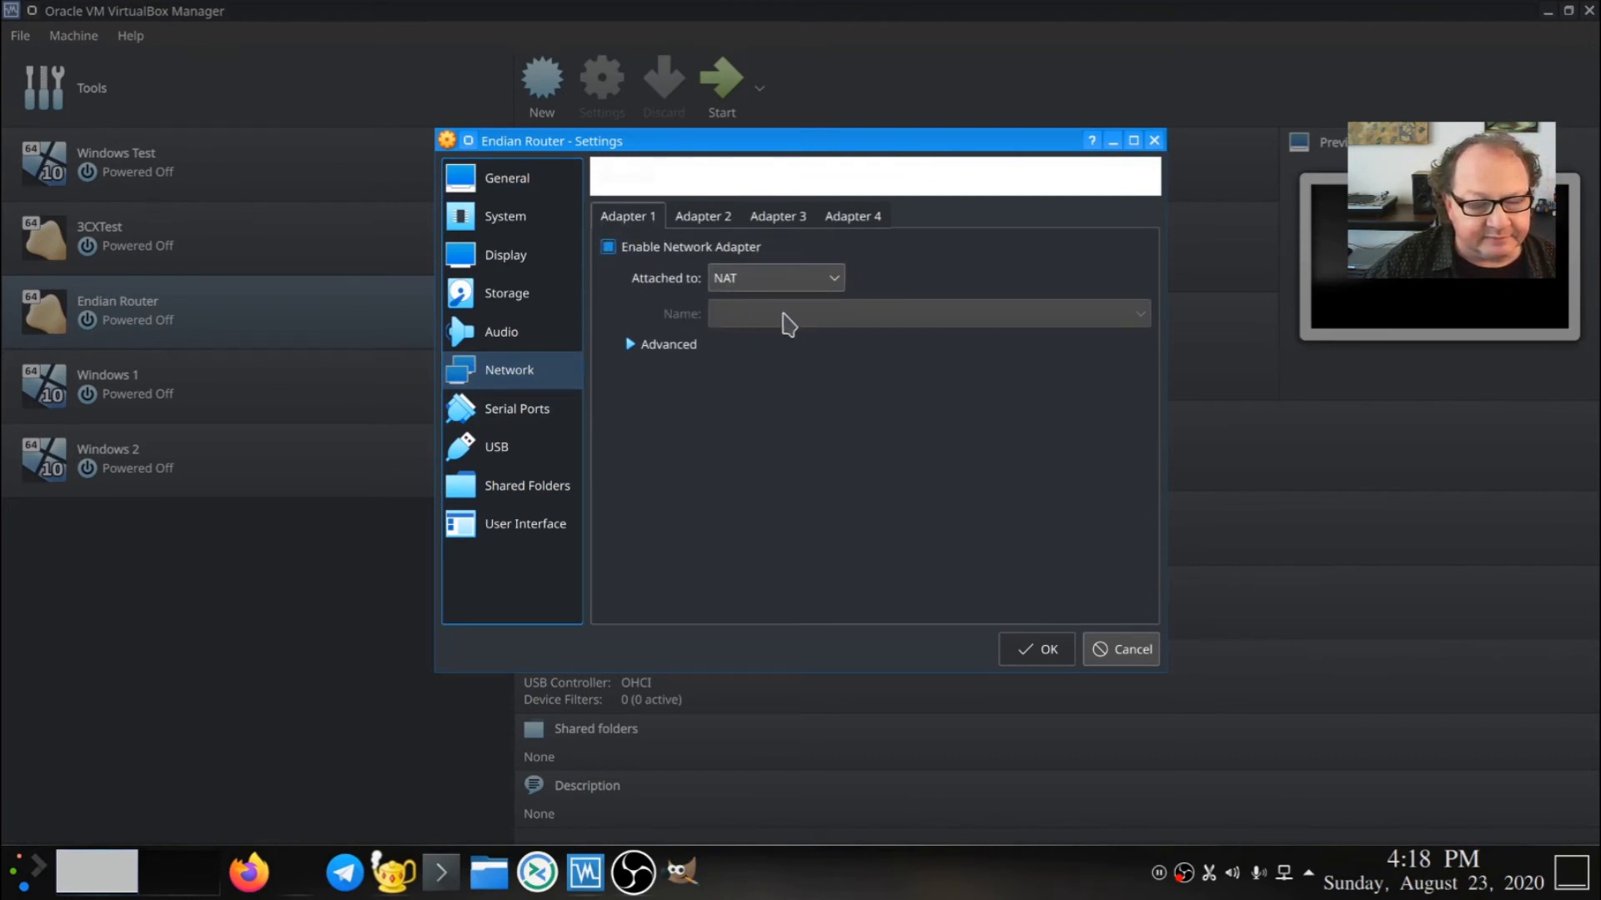
{"action": "left_click", "coordinate": [833, 284]}
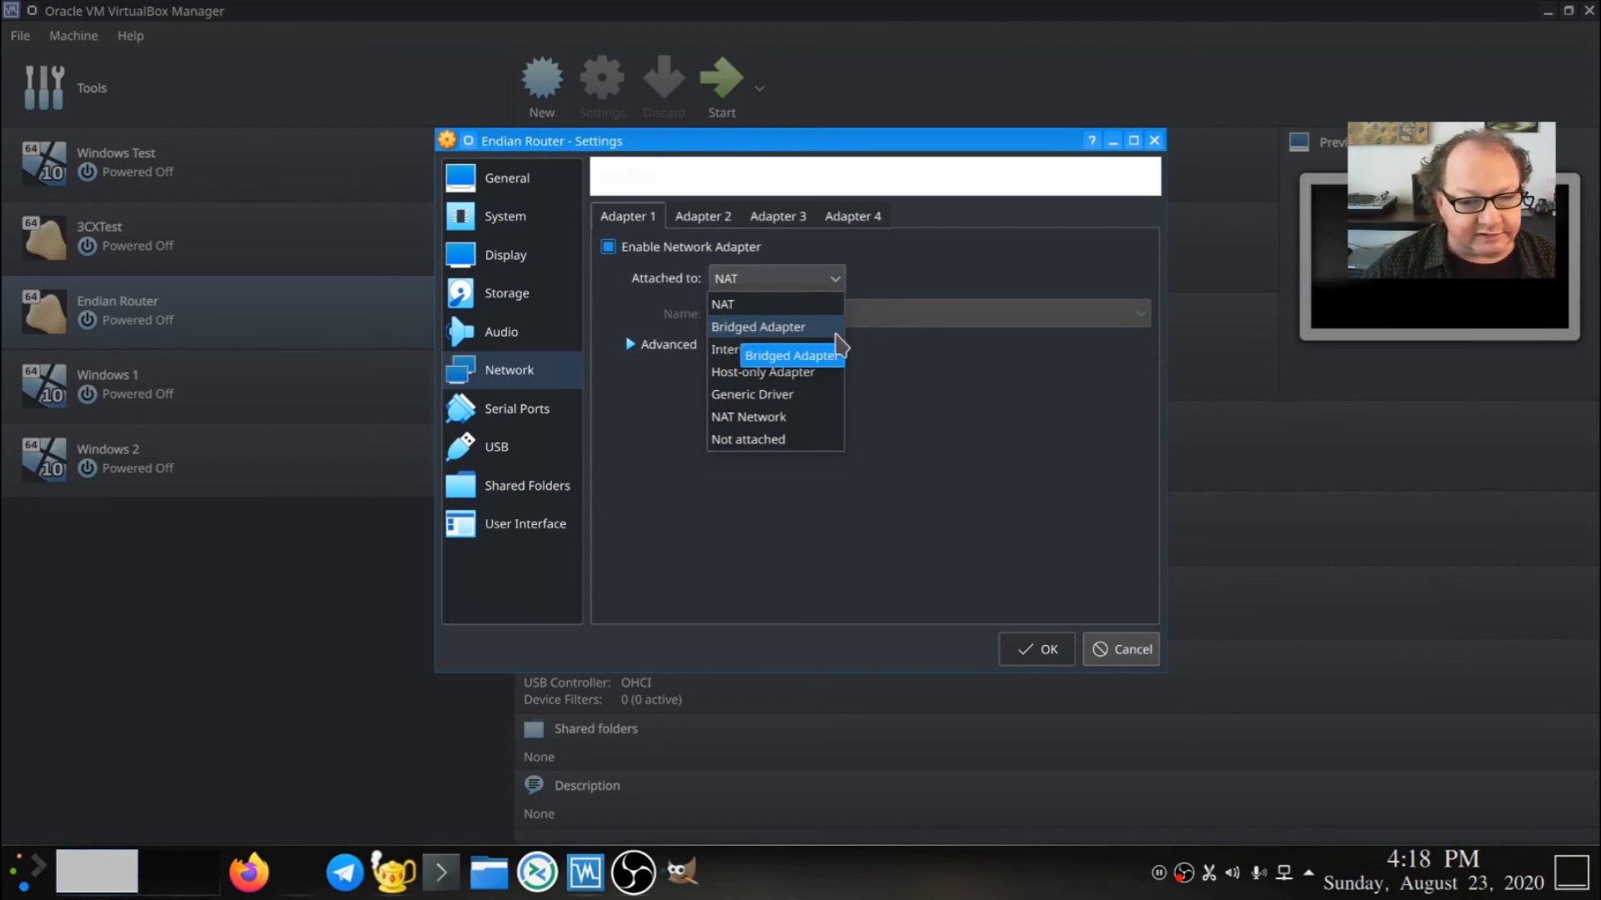
{"action": "left_click", "coordinate": [880, 352]}
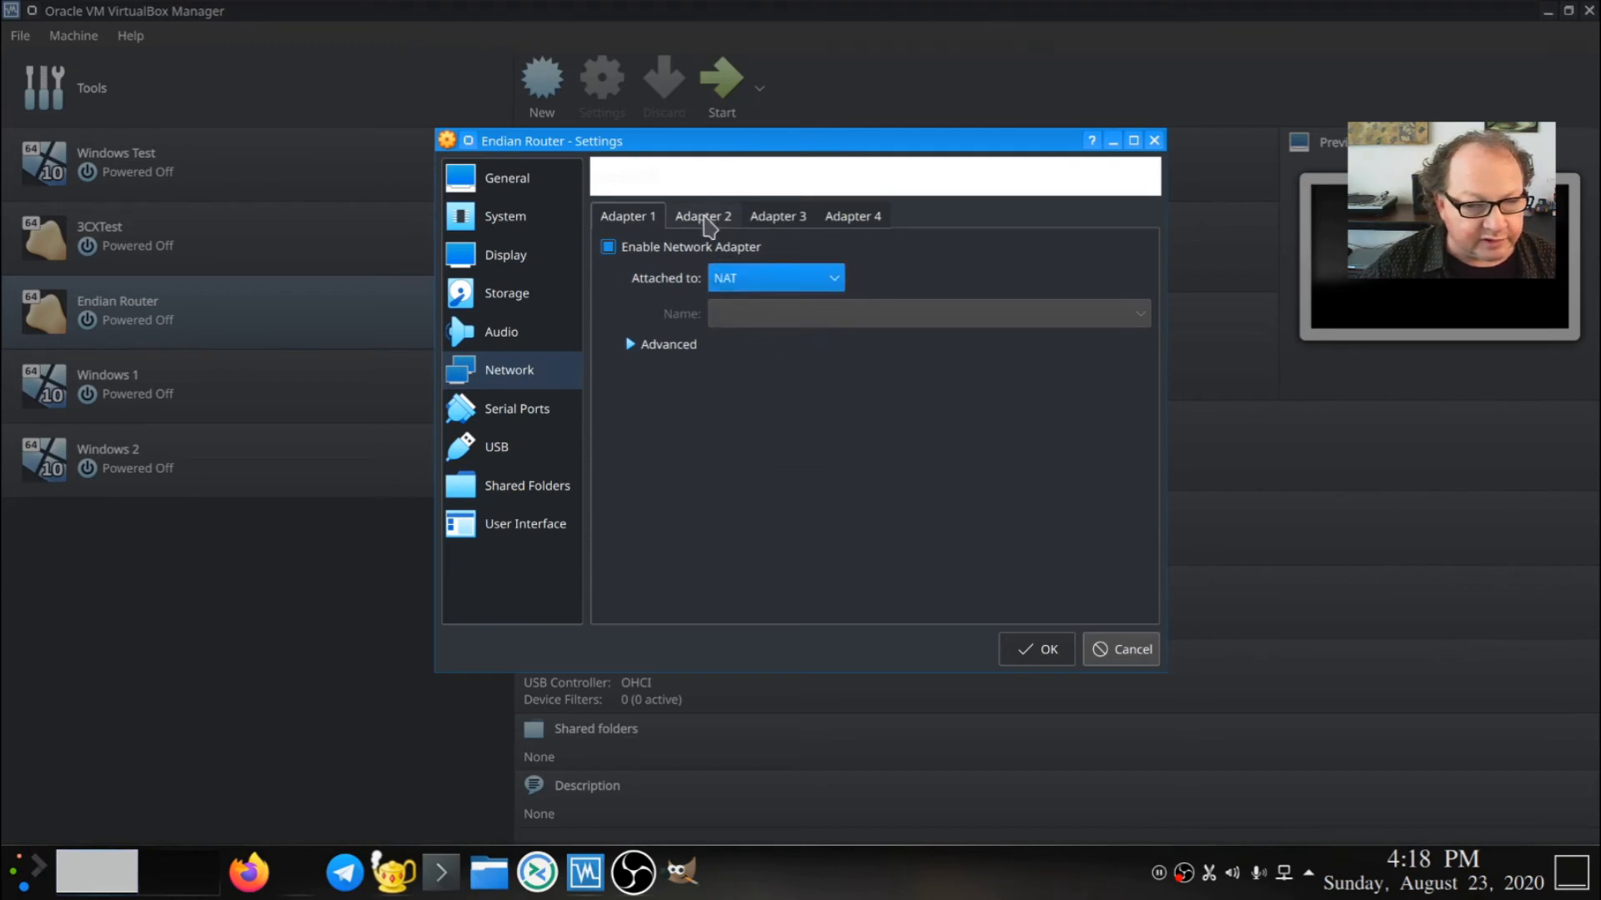
{"action": "left_click", "coordinate": [702, 218]}
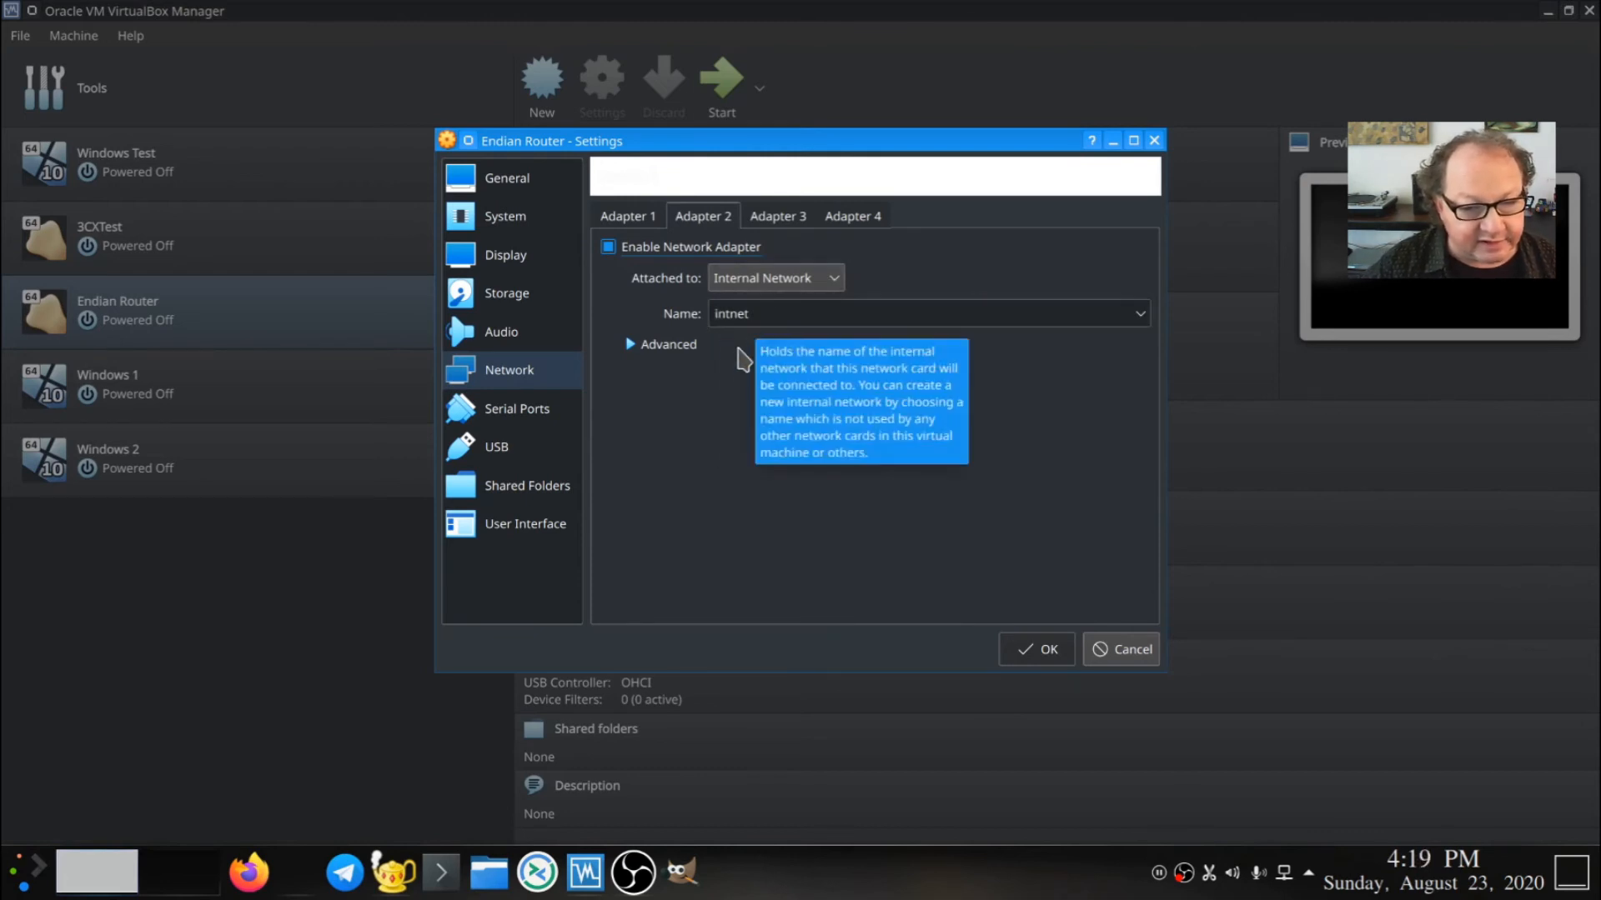
- Try intnet2 as the internal network name for Adapter 2, restore intnet, and save the Endian Router settings
{"action": "left_click", "coordinate": [779, 314]}
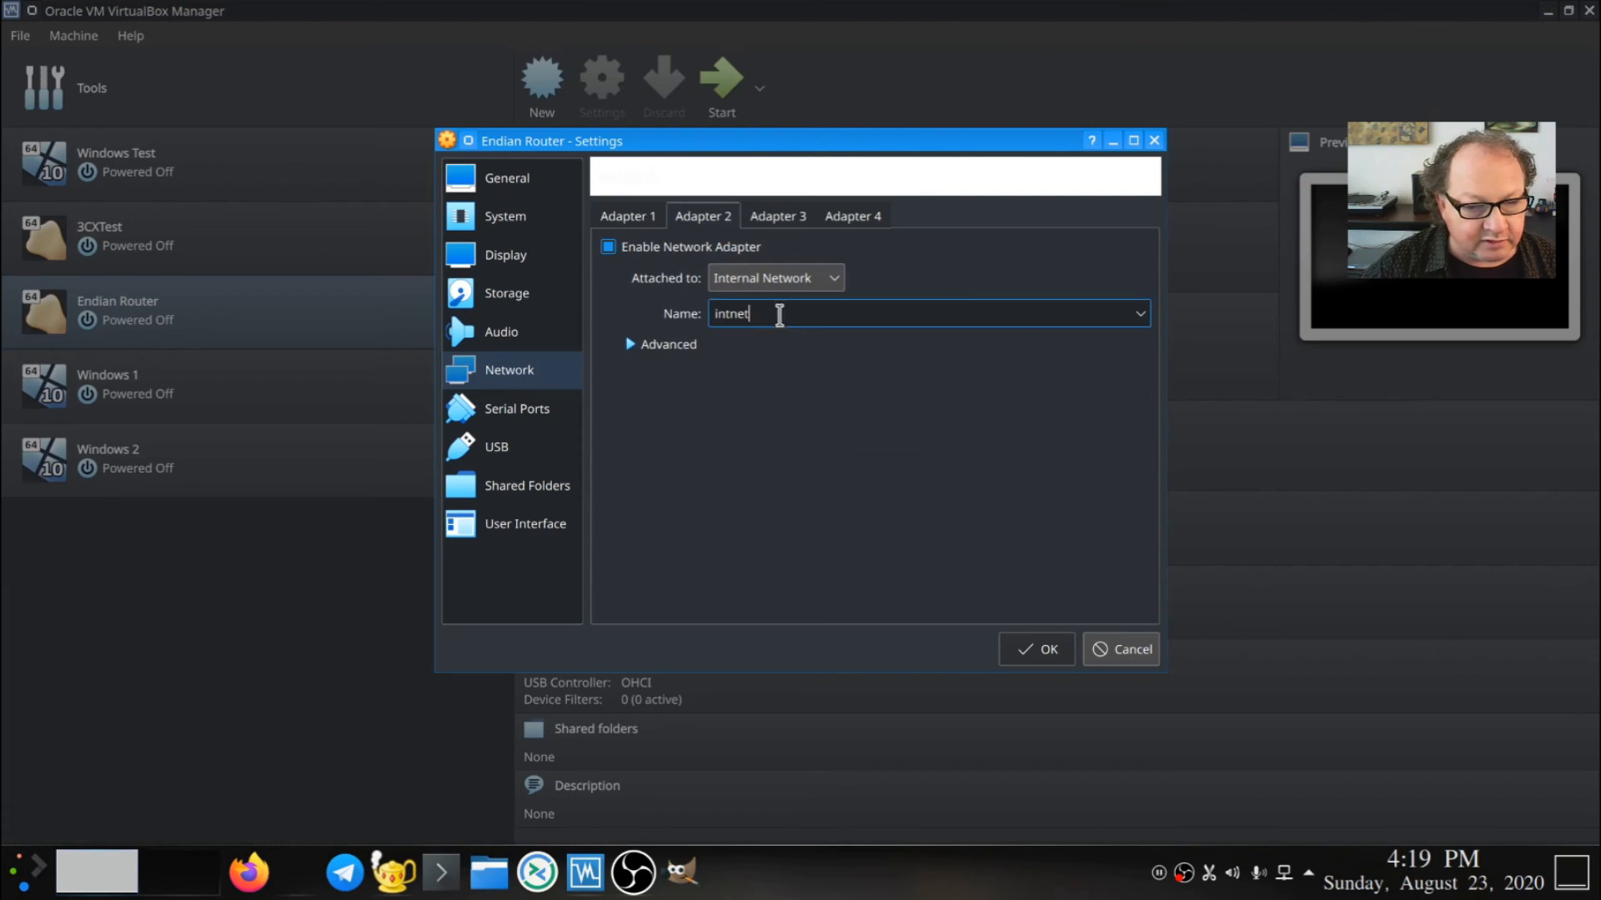
{"action": "type", "text": "2"}
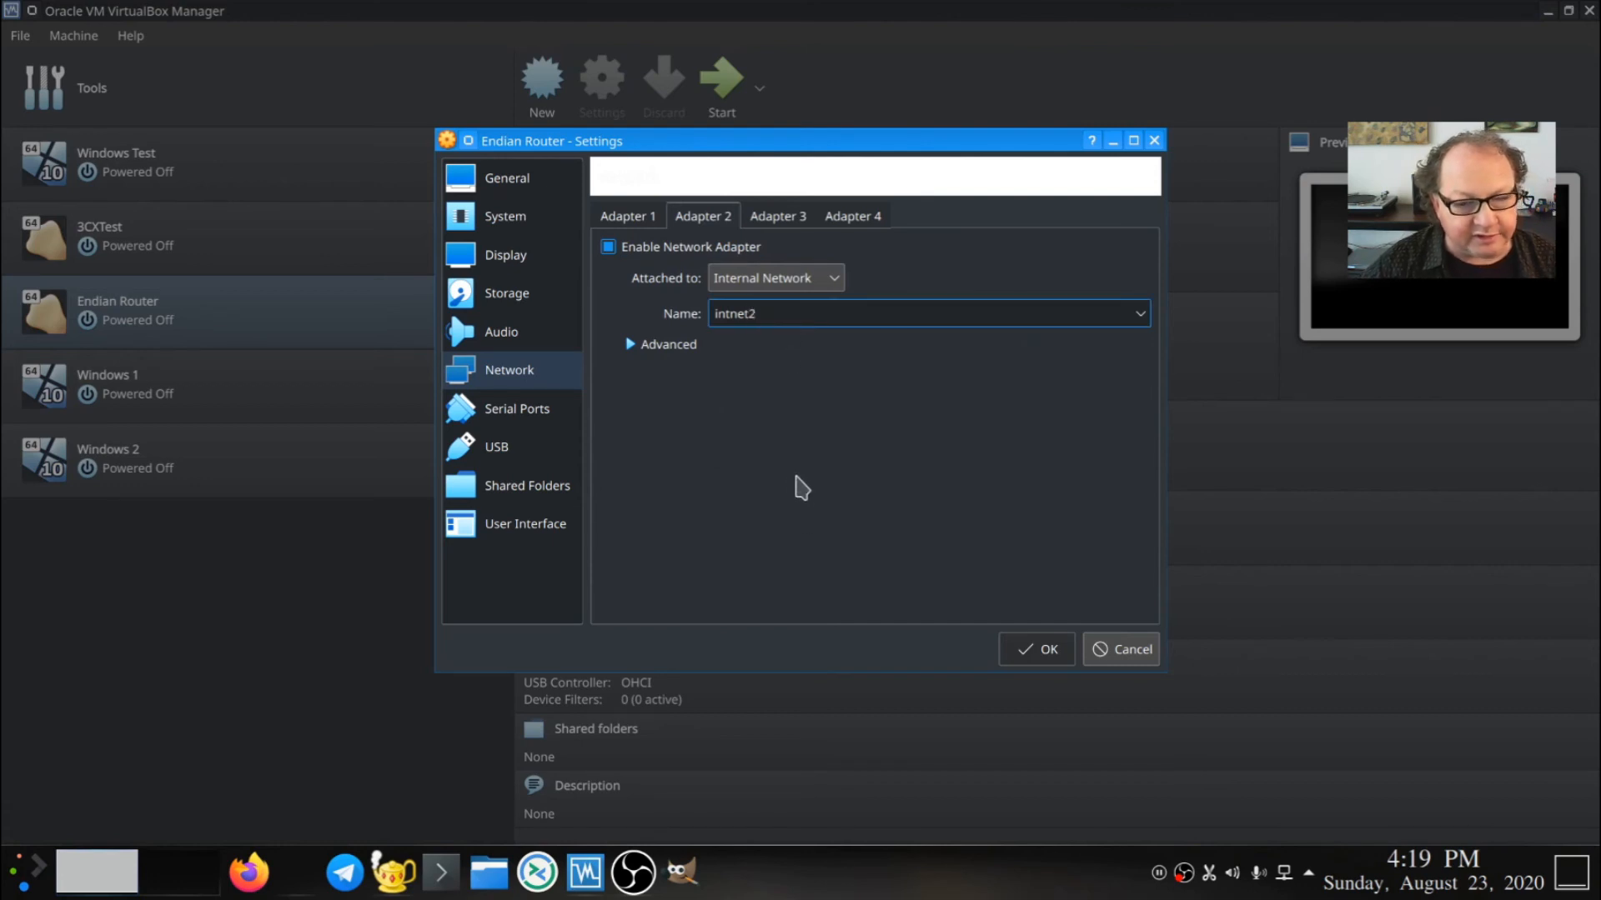
{"action": "key", "text": "BackSpace"}
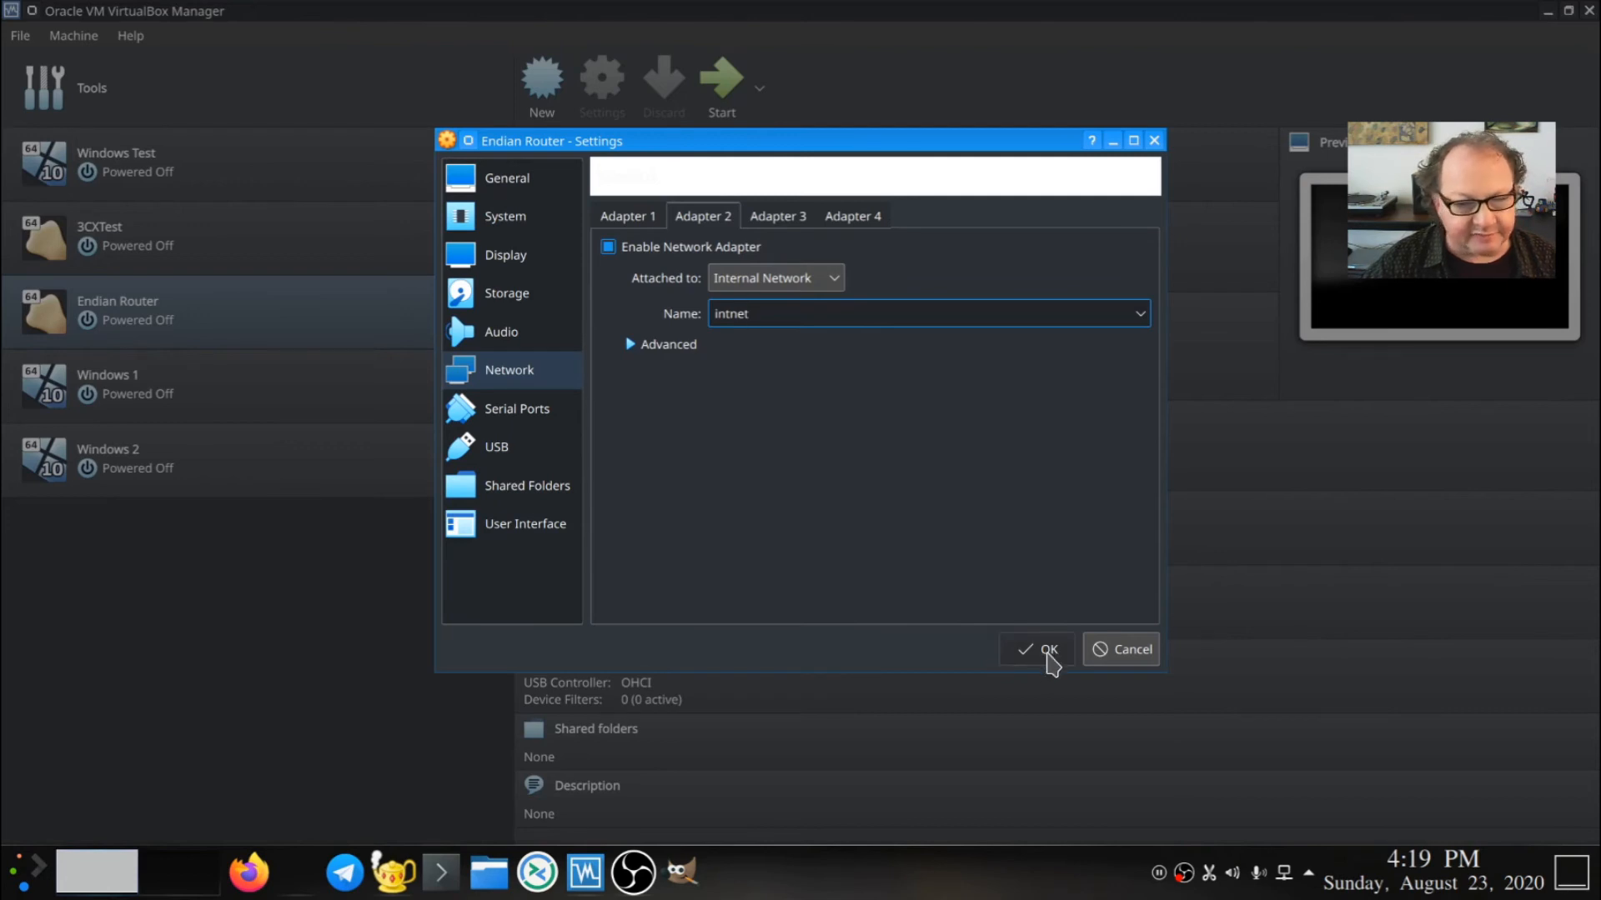
{"action": "left_click", "coordinate": [1047, 656]}
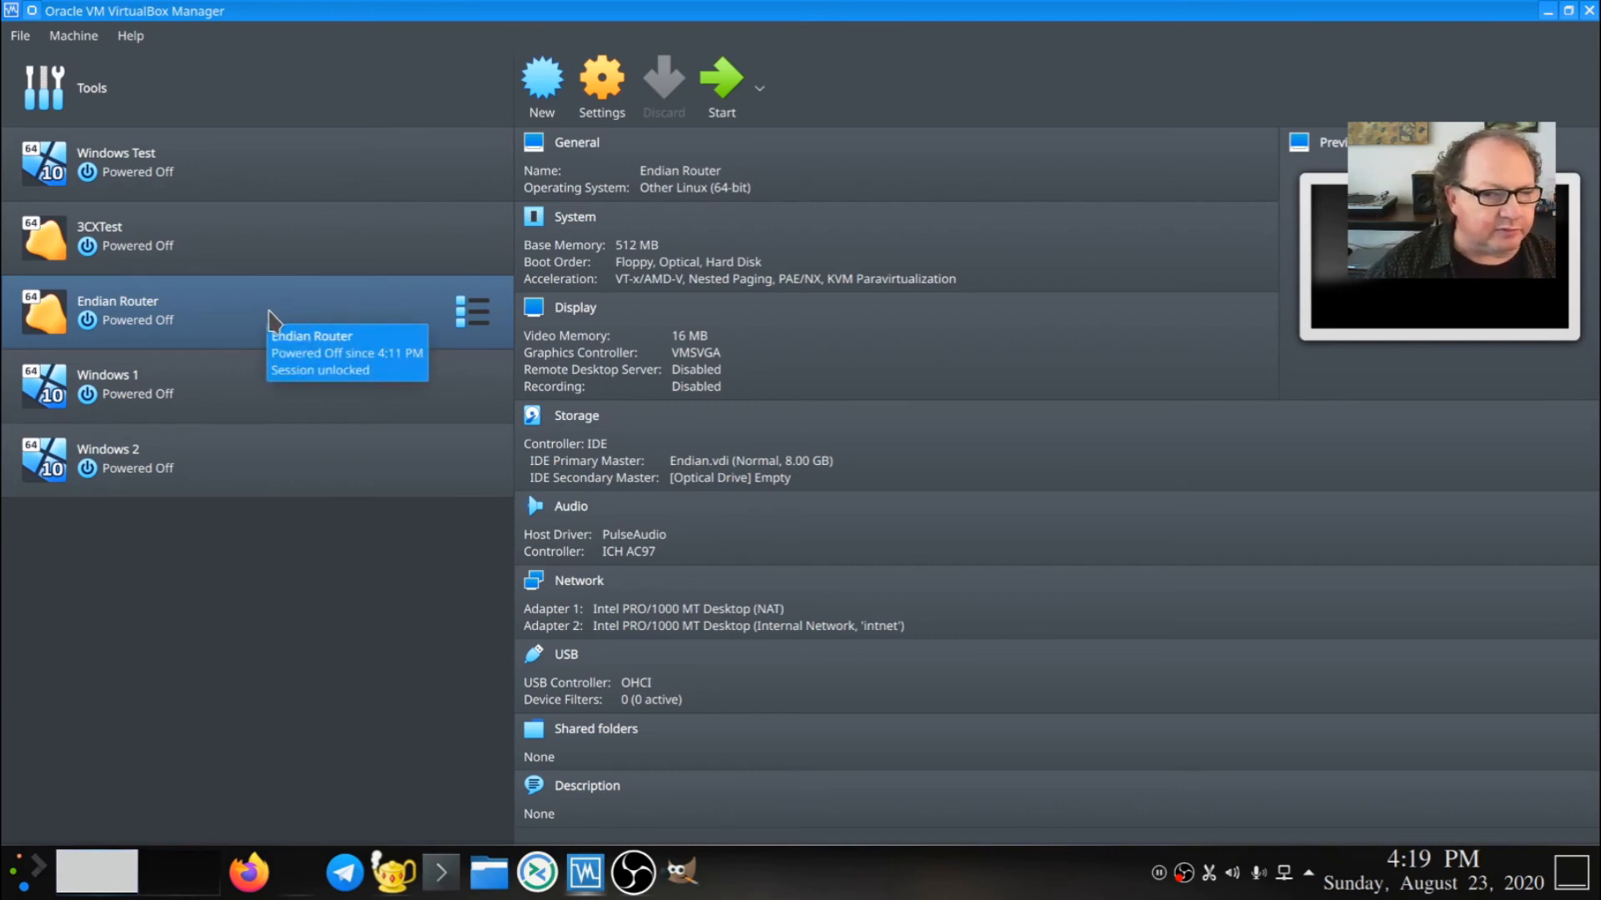
- Start the Endian Router, Windows 1 and Windows 2 virtual machines
{"action": "left_click", "coordinate": [724, 84]}
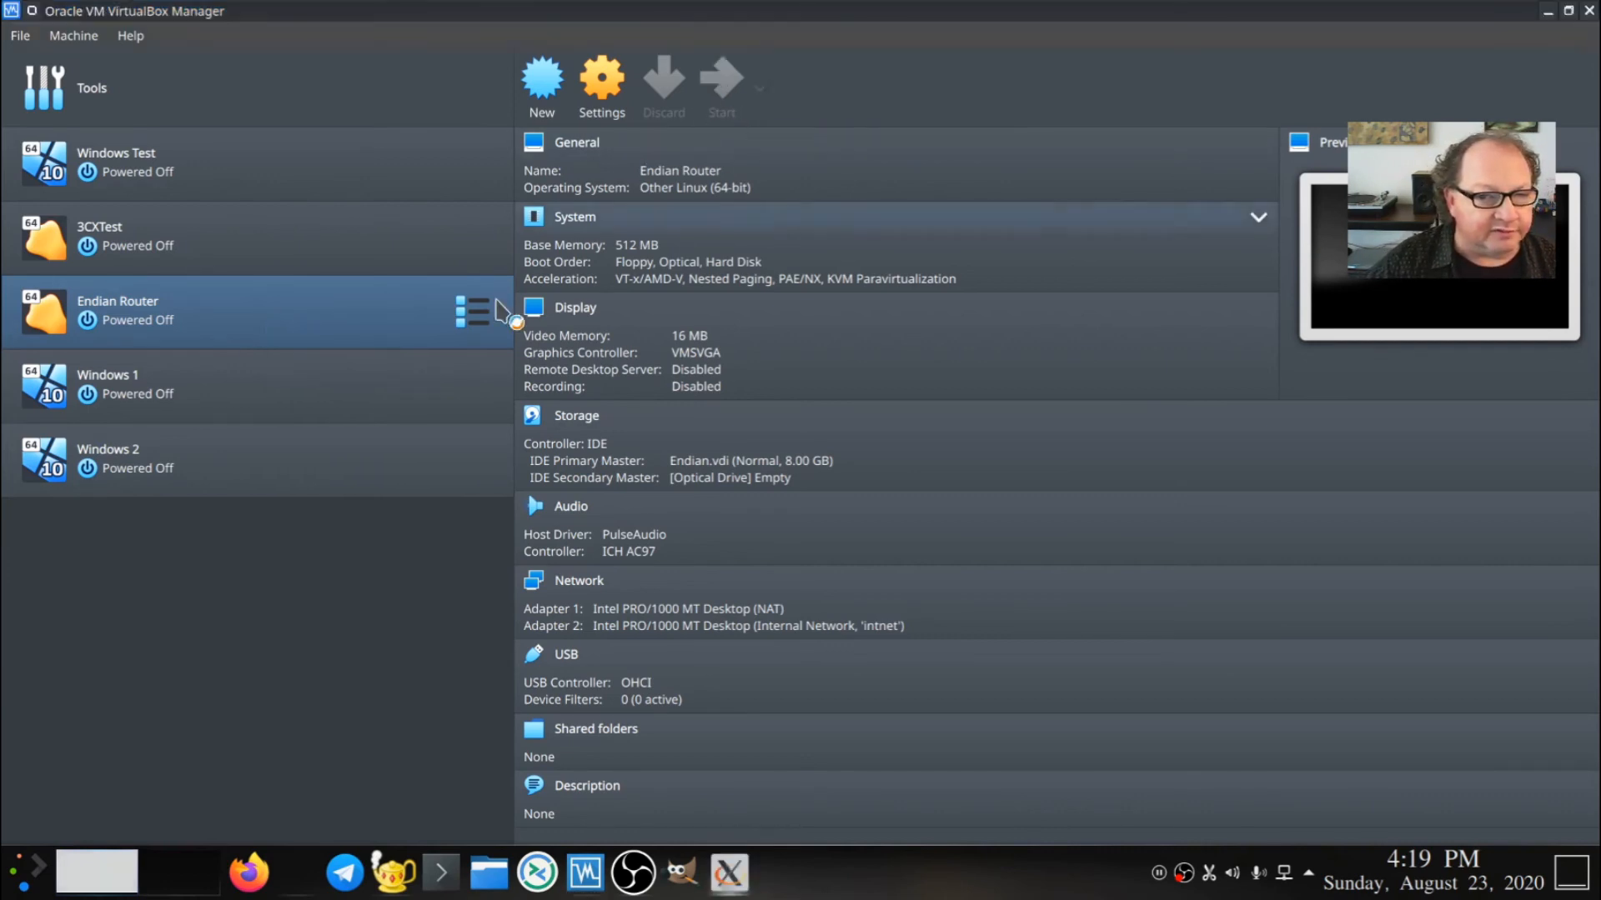
{"action": "left_click", "coordinate": [228, 402]}
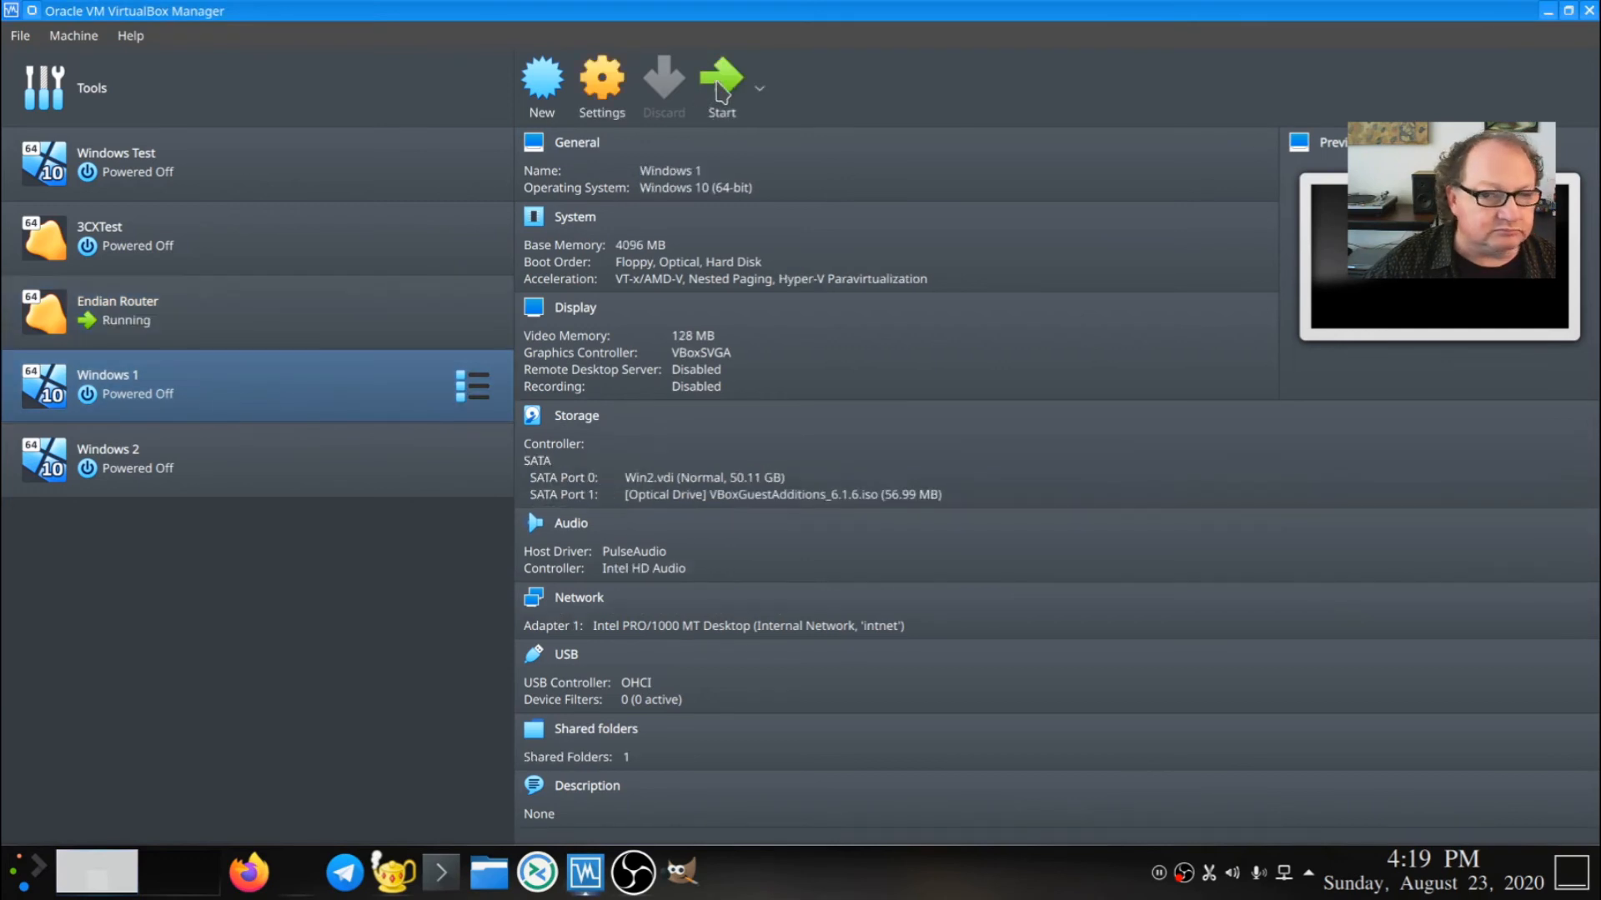
{"action": "double_click", "coordinate": [417, 382]}
{"action": "left_click", "coordinate": [153, 475]}
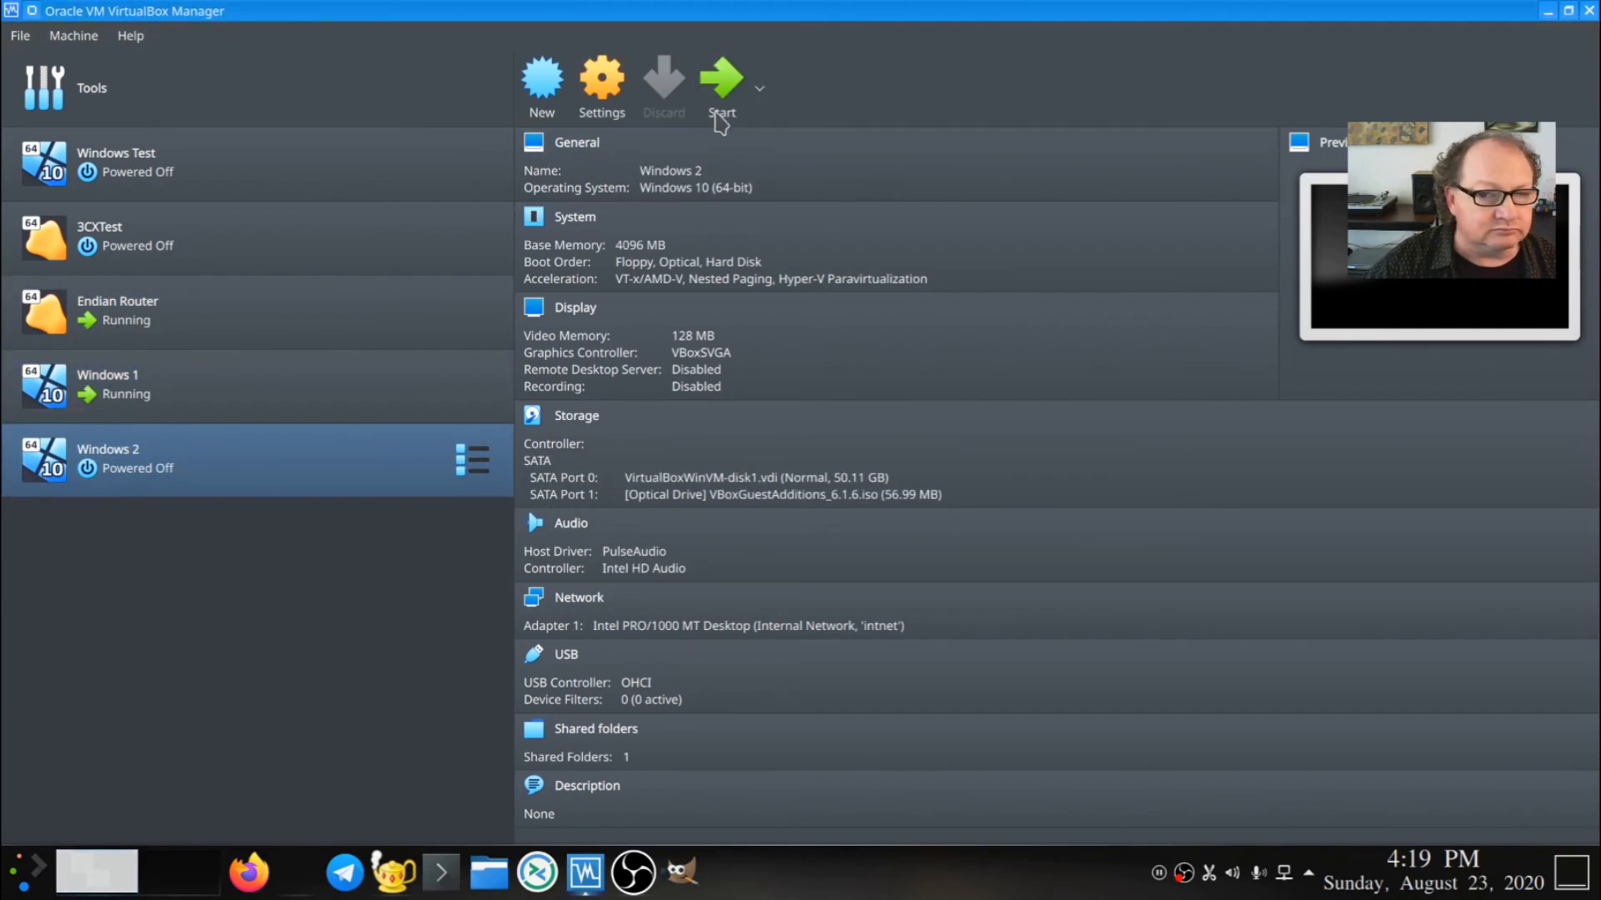
{"action": "left_click", "coordinate": [722, 82]}
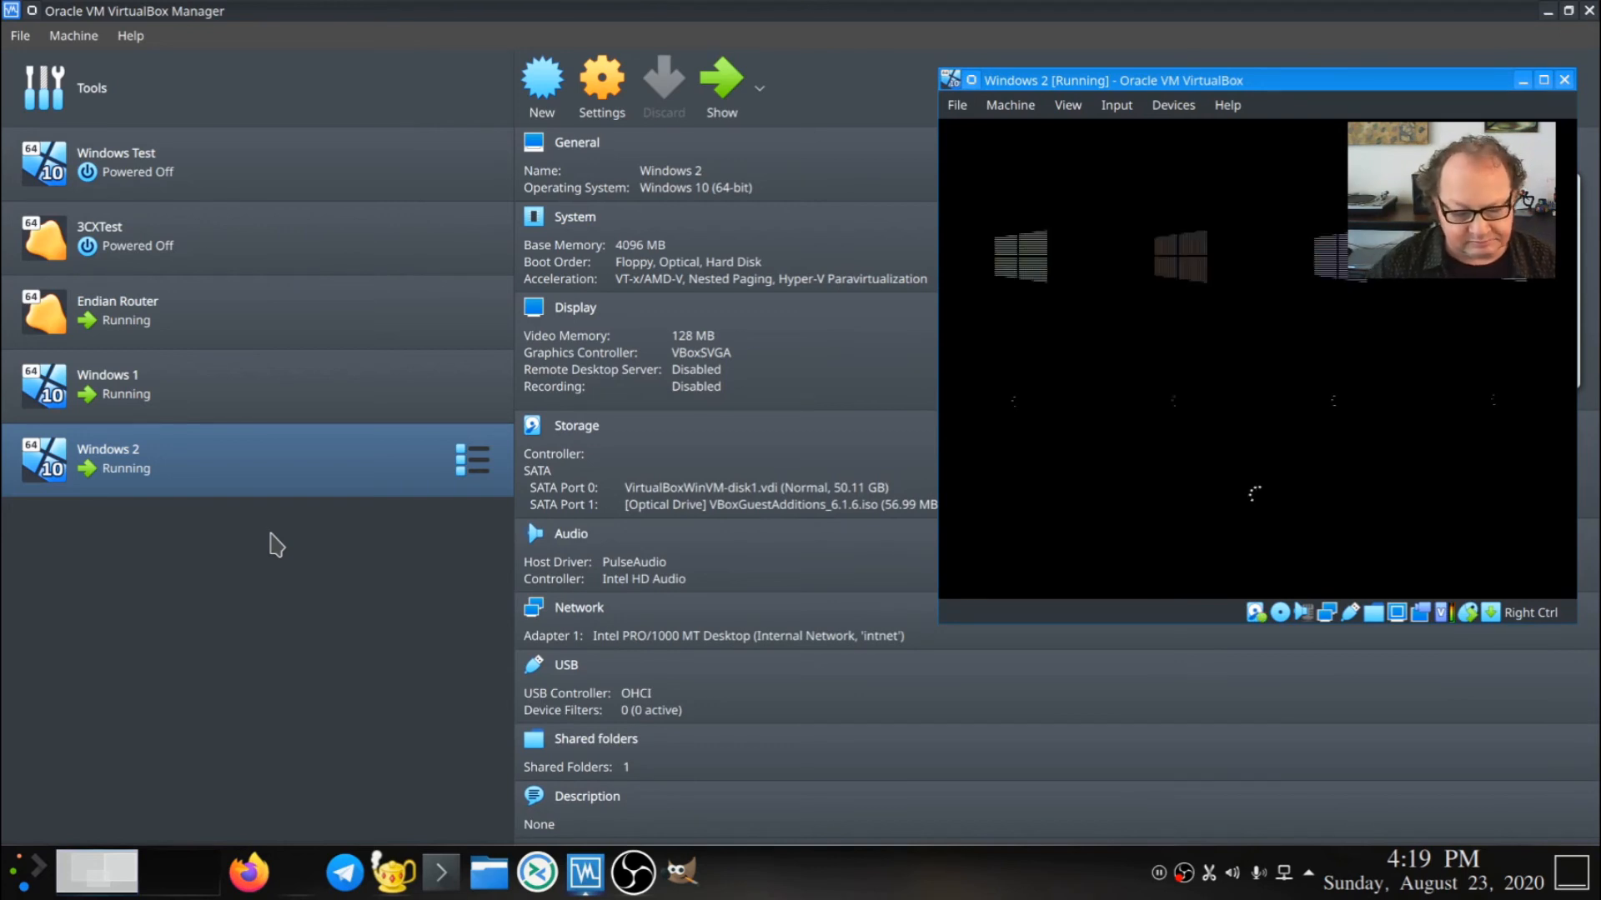
- Bring the running Windows 1 and Endian Router machine windows to the front
{"action": "left_click", "coordinate": [585, 888]}
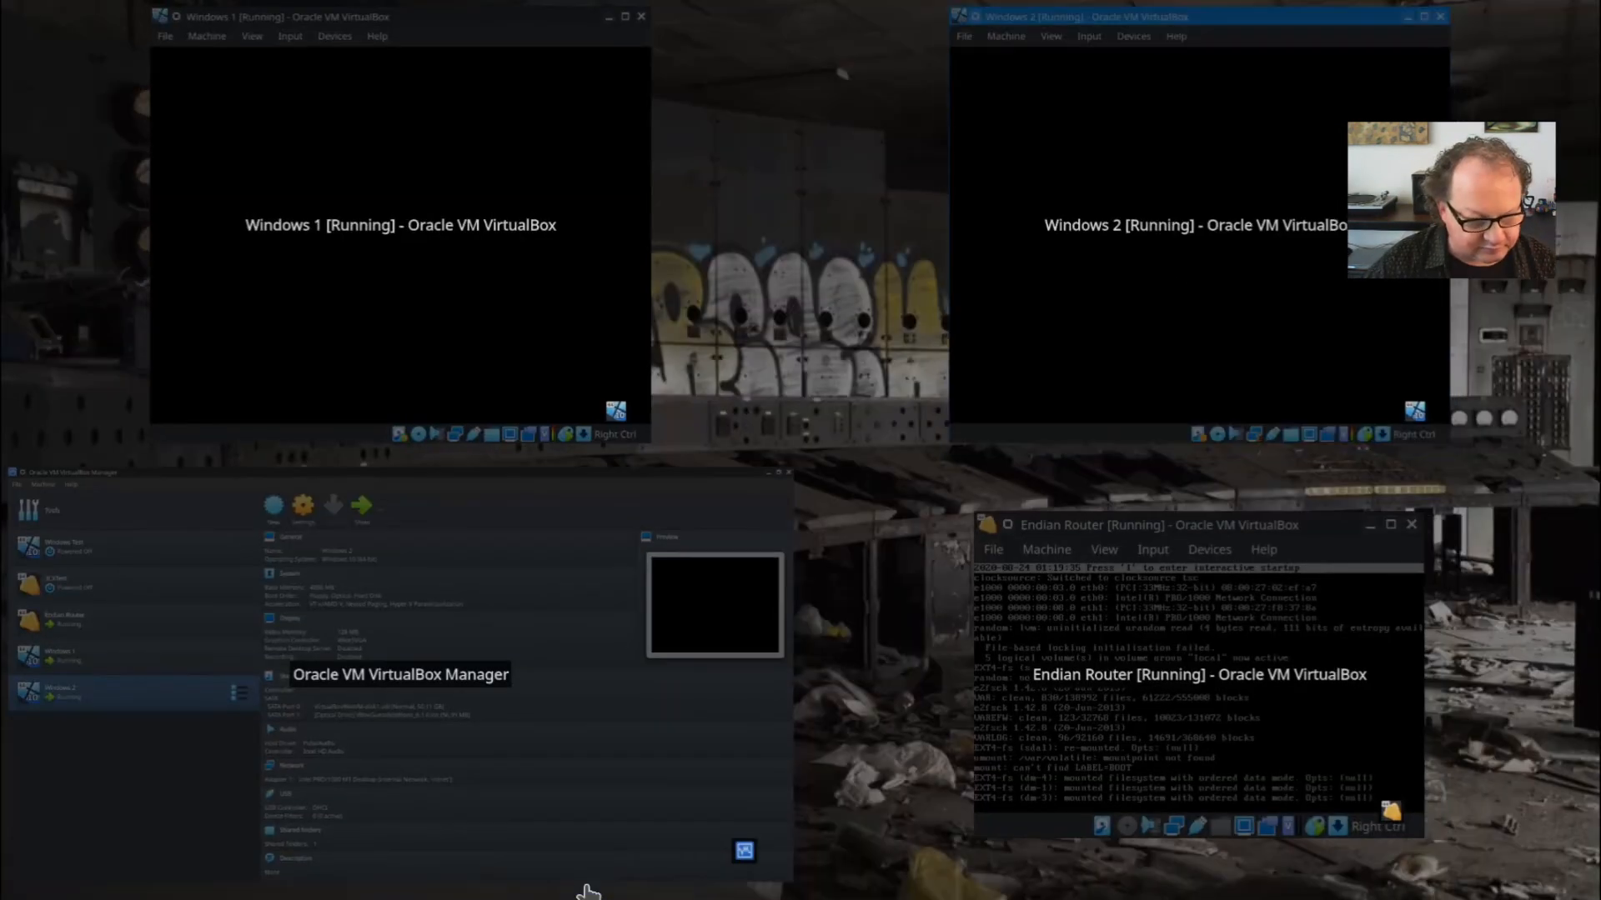
{"action": "left_click", "coordinate": [448, 311]}
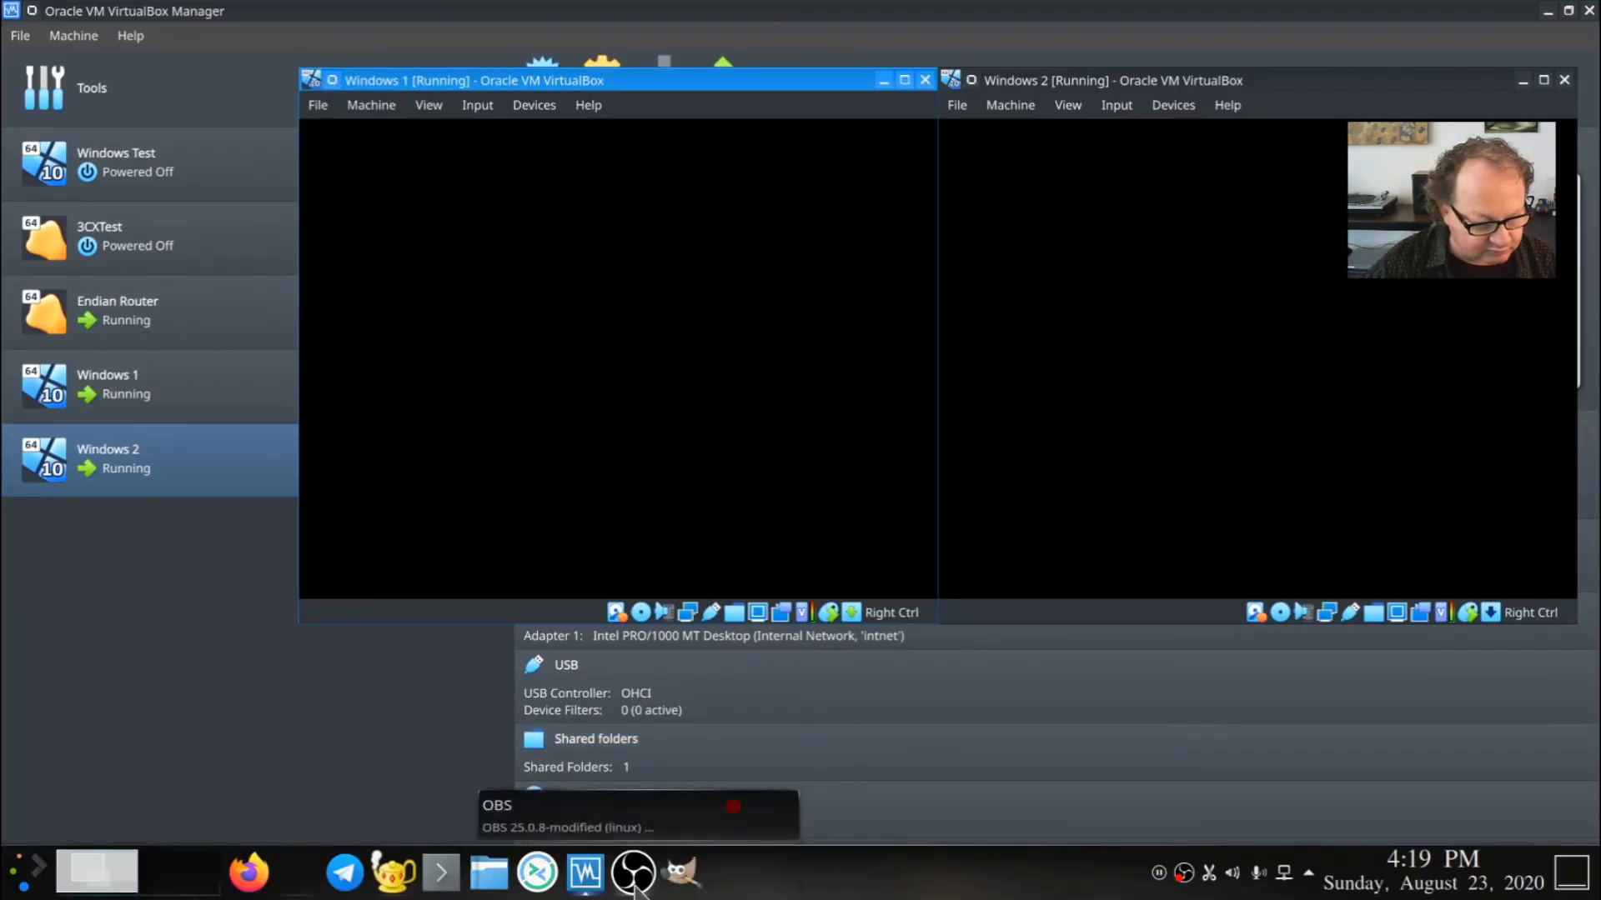
{"action": "left_click", "coordinate": [585, 885]}
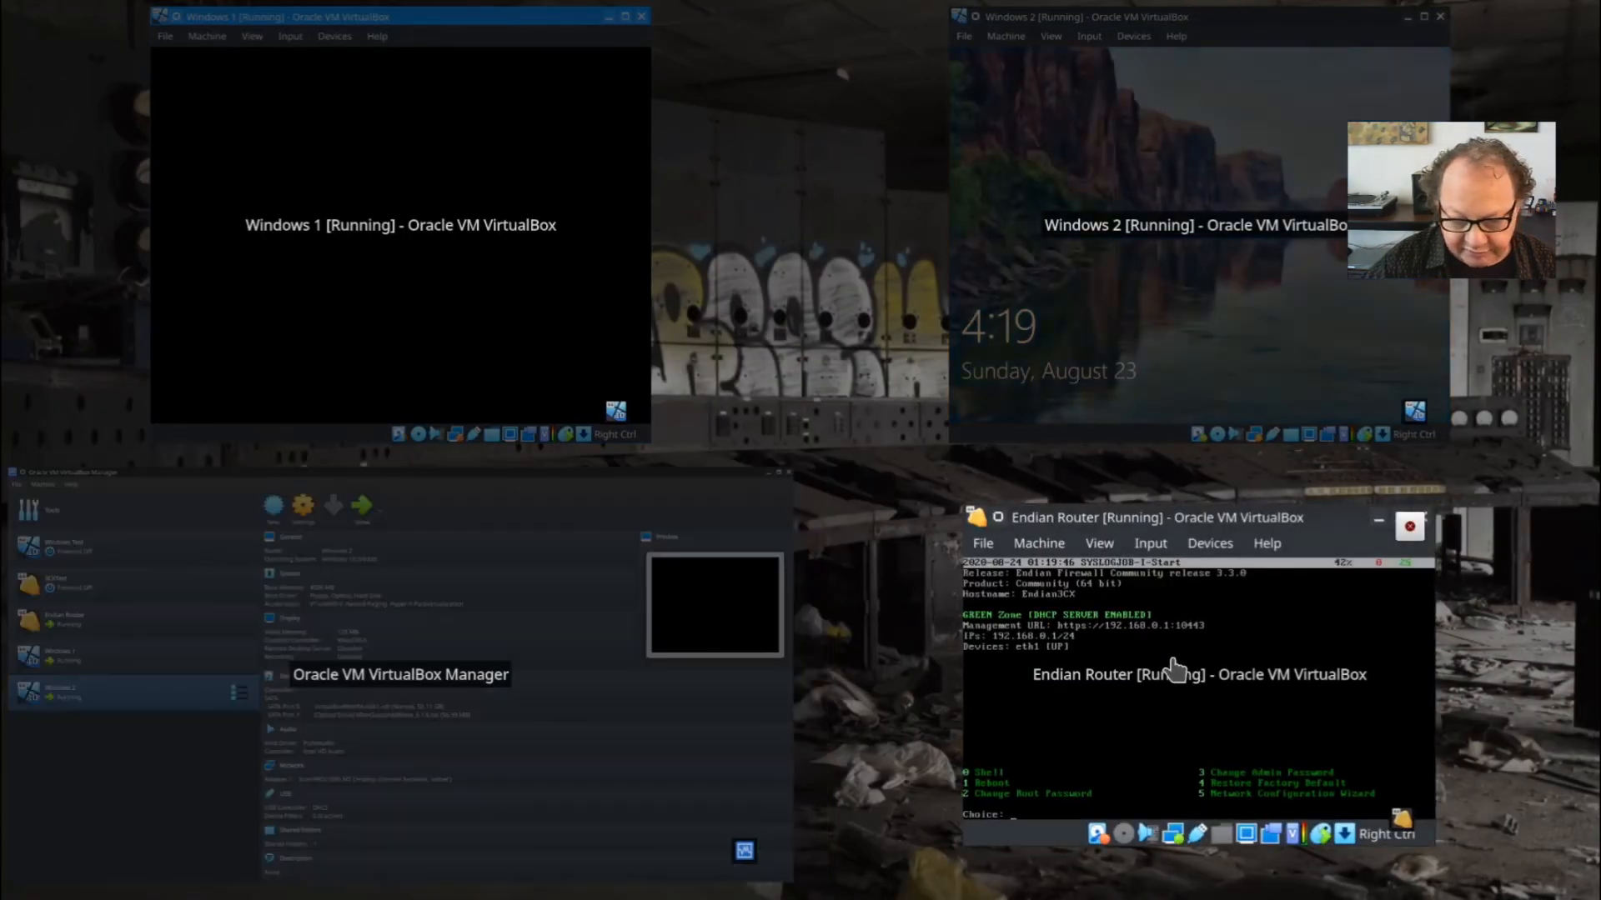
{"action": "left_click", "coordinate": [1176, 665]}
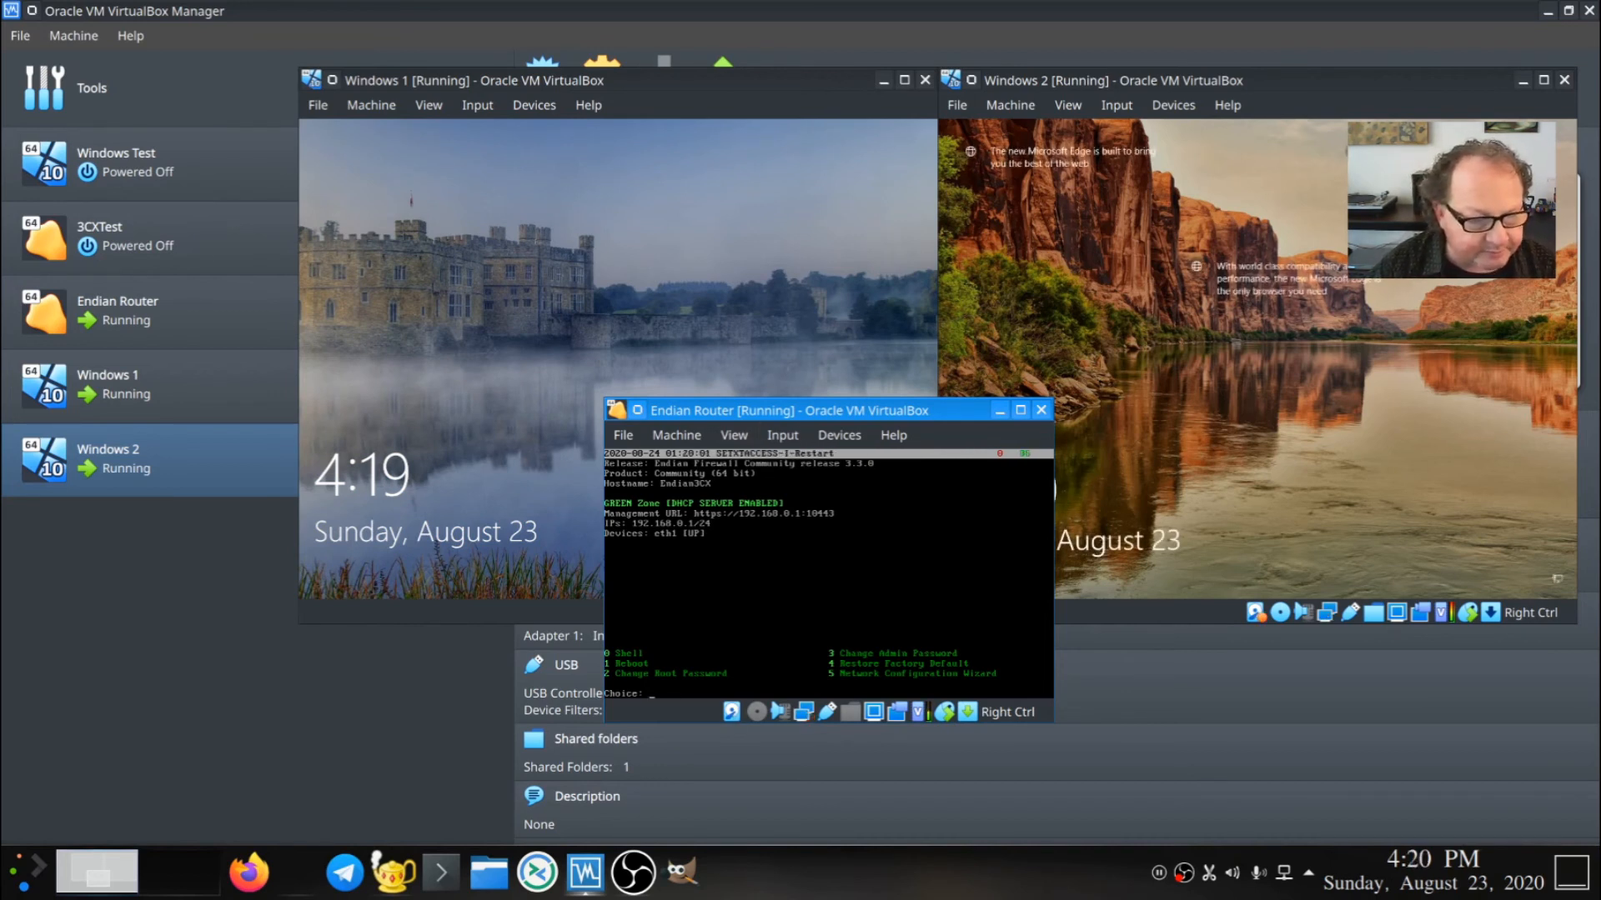
- Dismiss the lock screens of both Windows machines and sign in to Windows 2 with the localadmin account password
{"action": "left_click", "coordinate": [516, 350]}
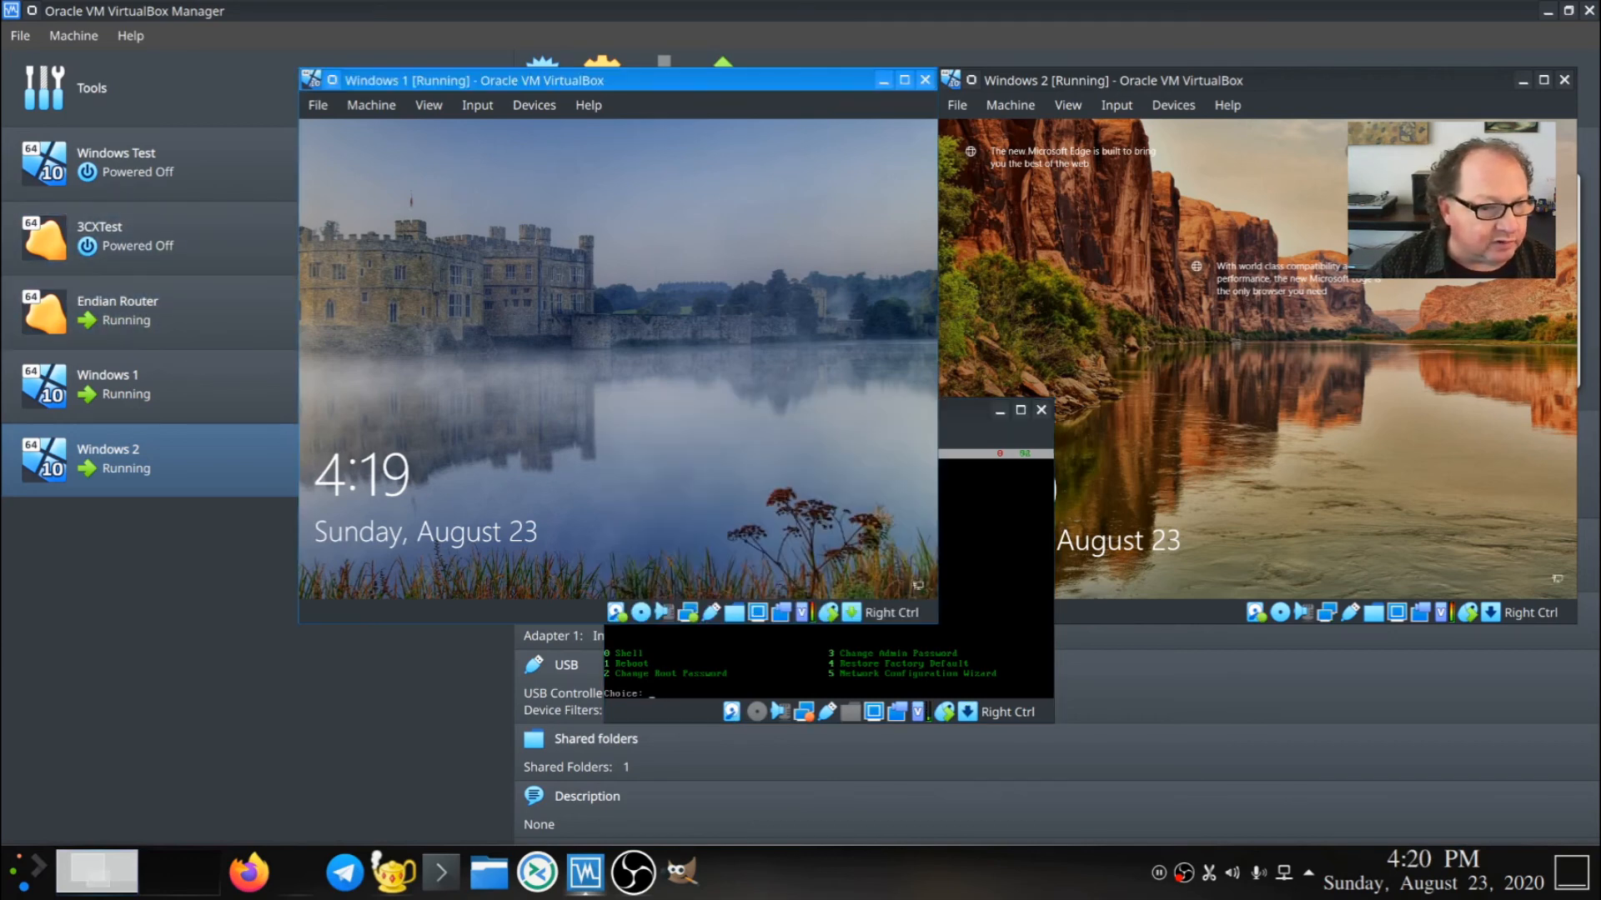
{"action": "left_click", "coordinate": [516, 350]}
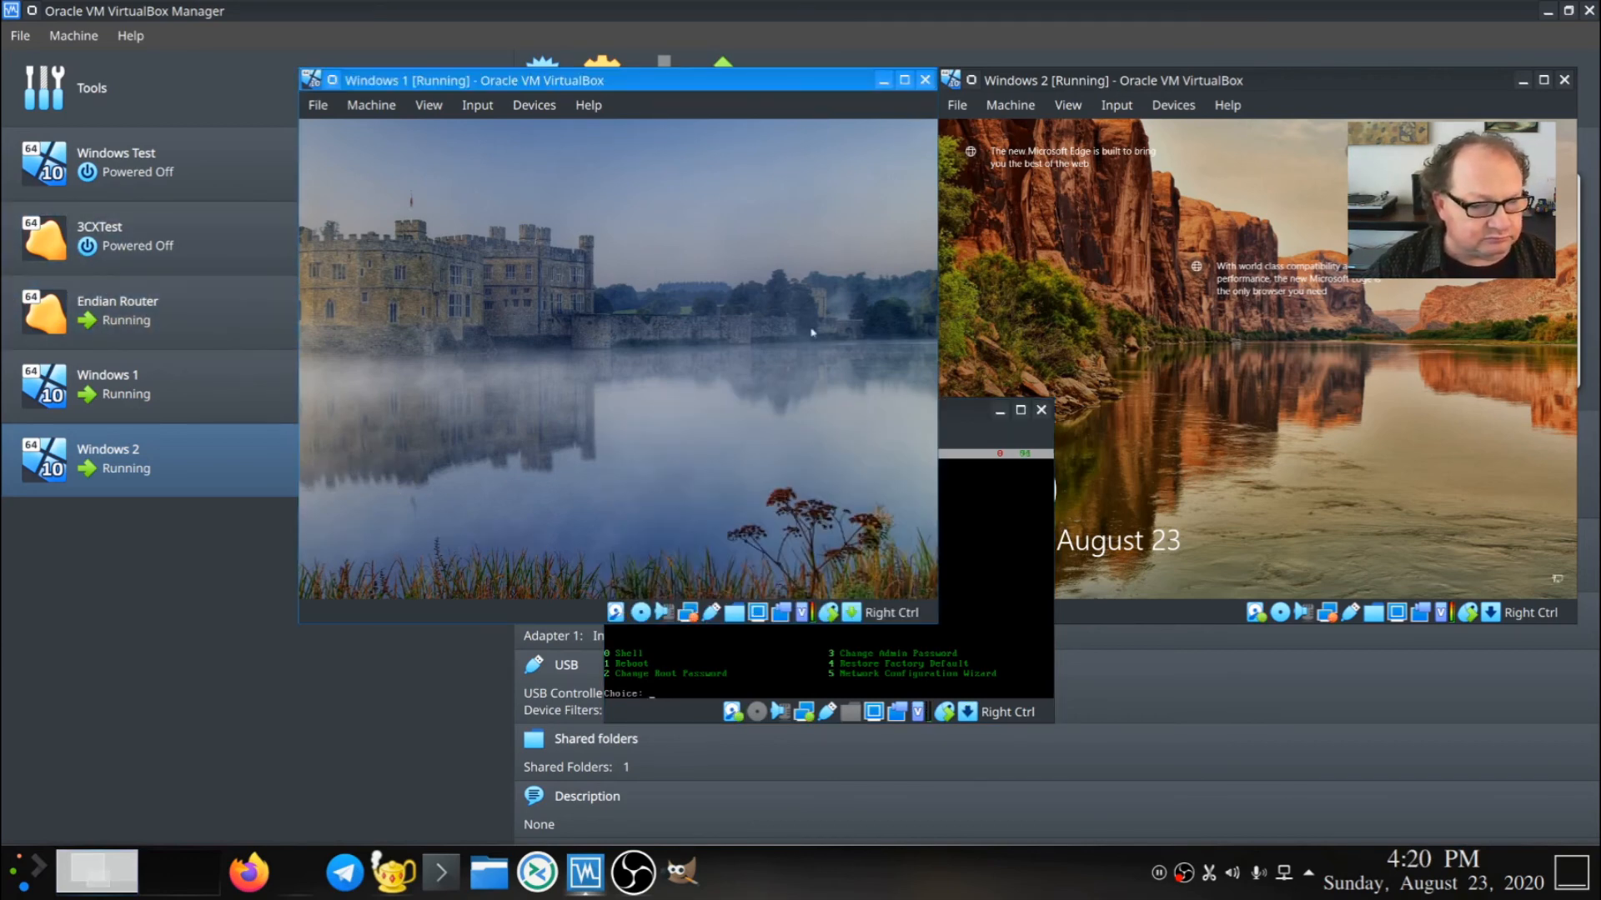
{"action": "left_click", "coordinate": [1364, 284]}
{"action": "left_click", "coordinate": [1327, 389]}
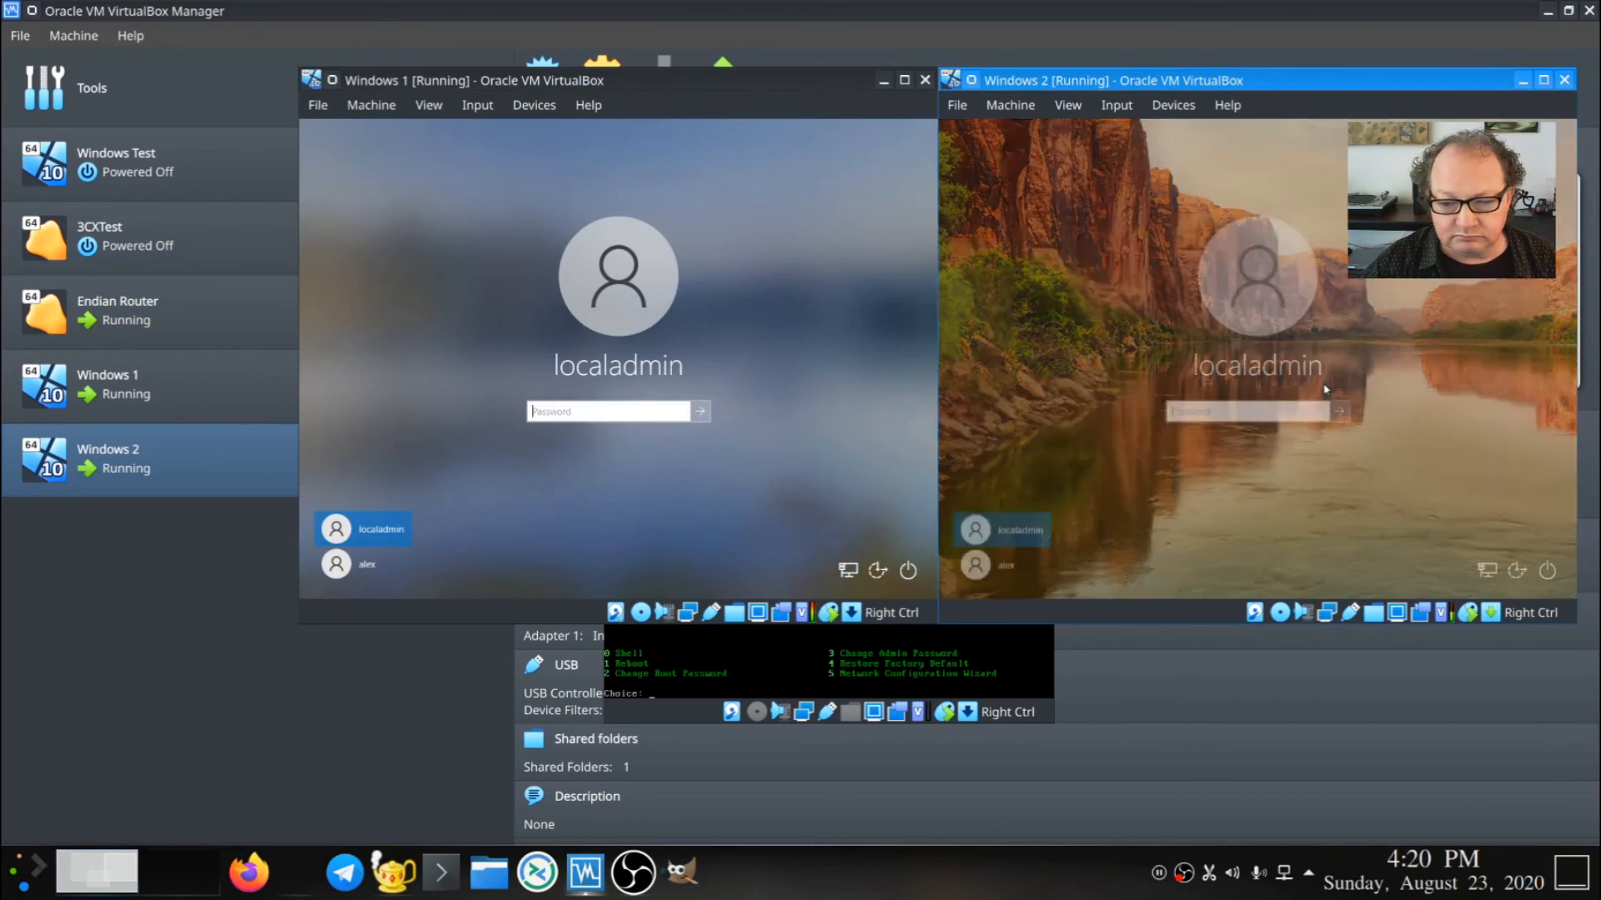
{"action": "type", "text": "*******"}
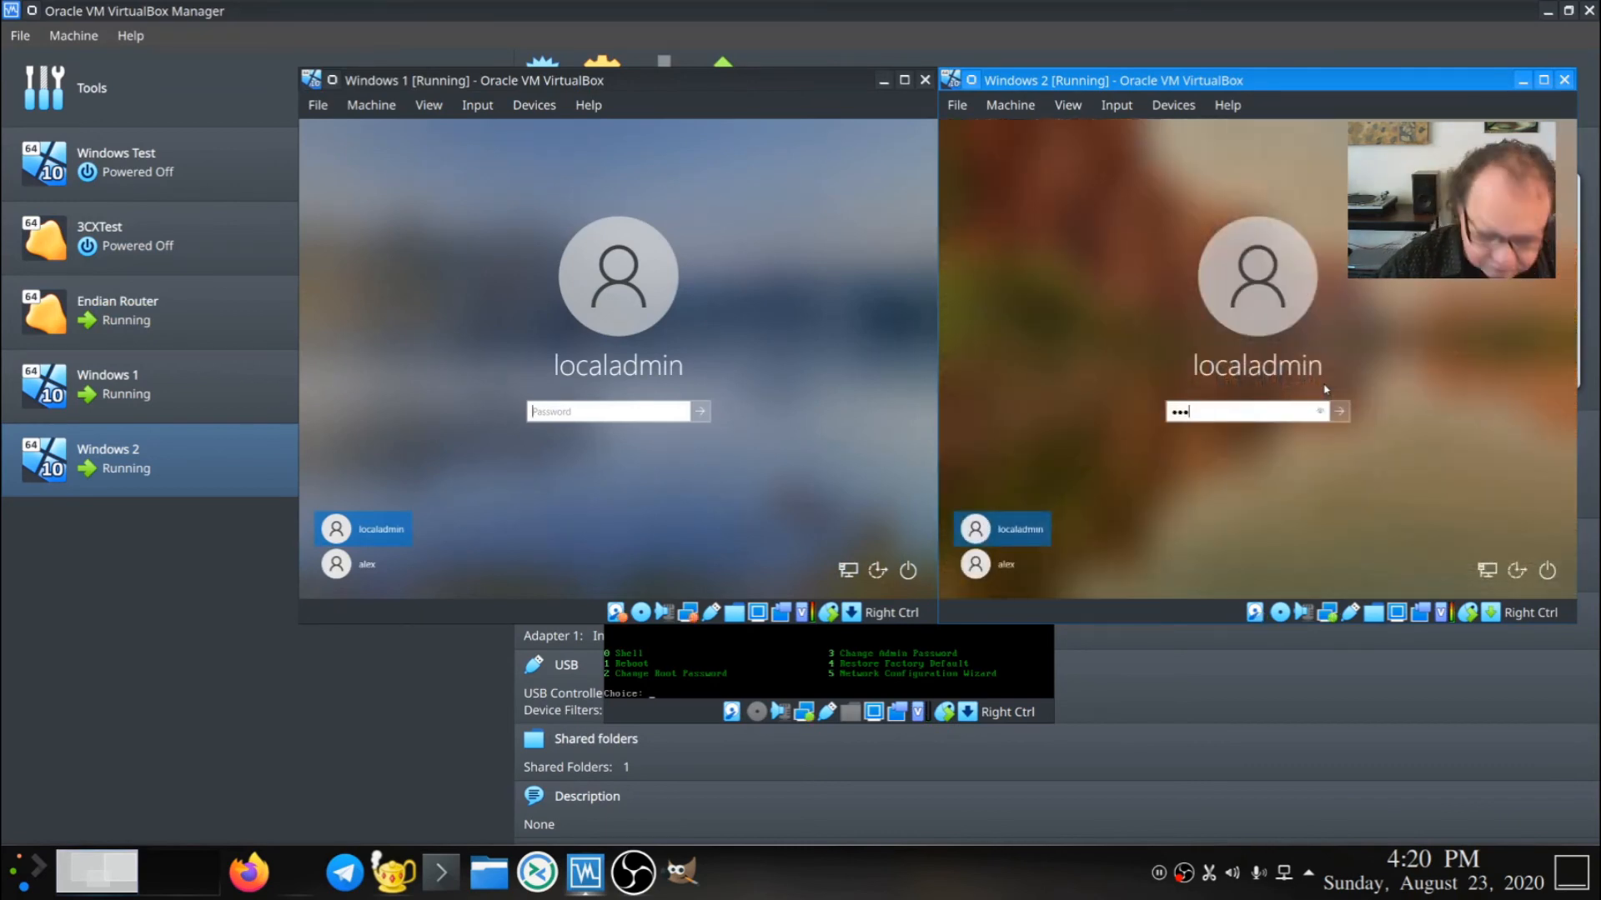
{"action": "key", "text": "Return"}
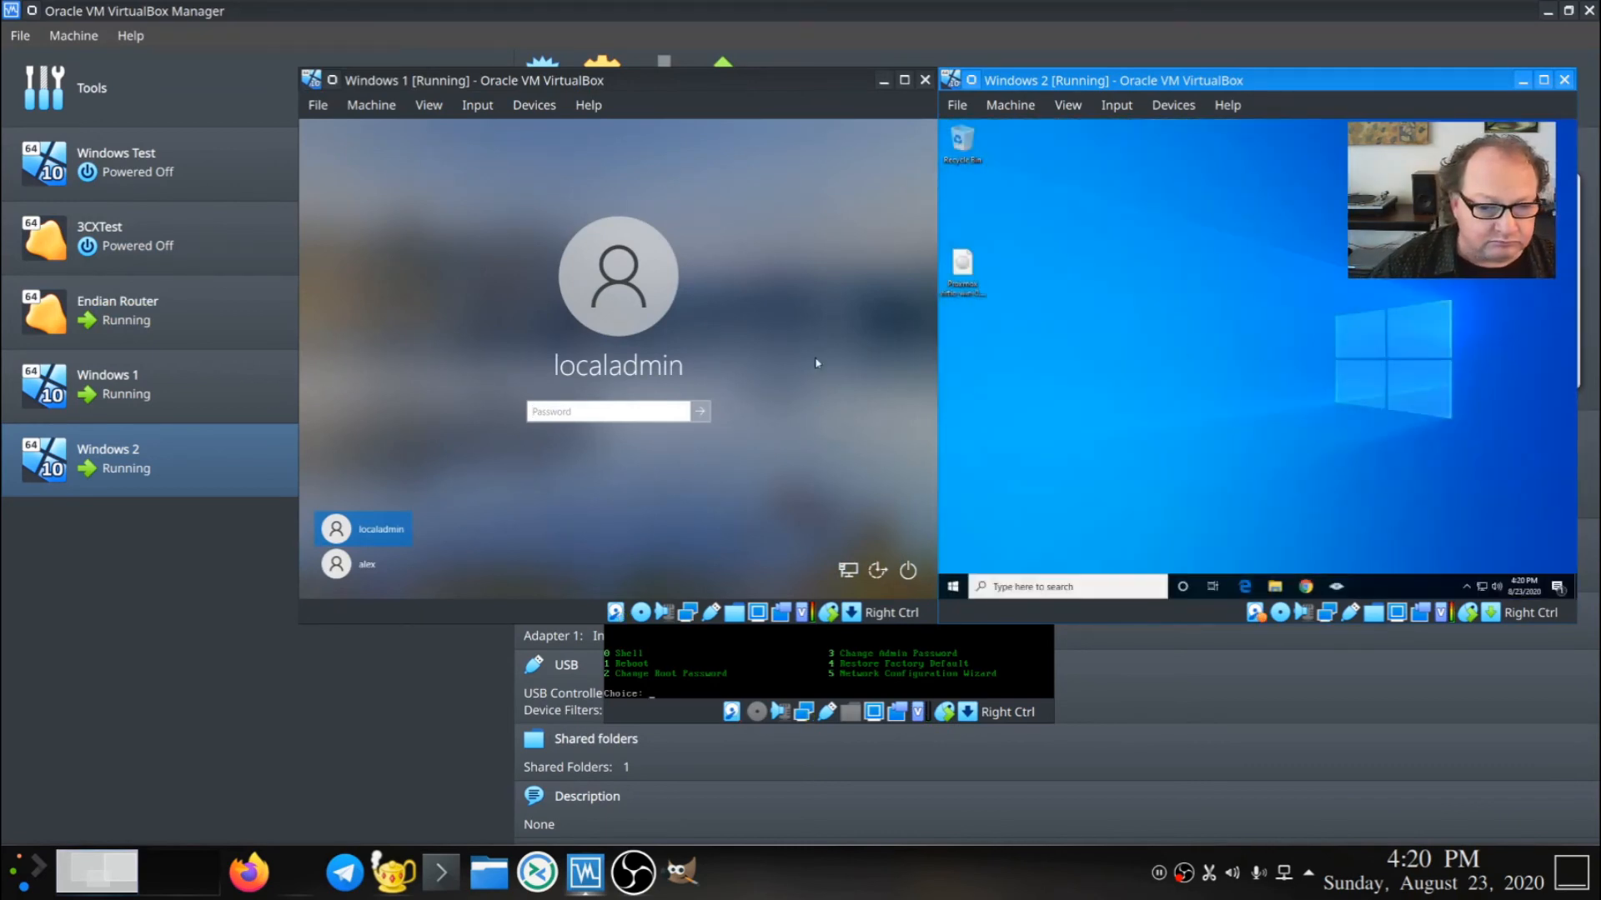
- Sign in to Windows 1 by entering the localadmin account password
{"action": "left_click", "coordinate": [615, 411]}
{"action": "type", "text": "*******"}
{"action": "key", "text": "Return"}
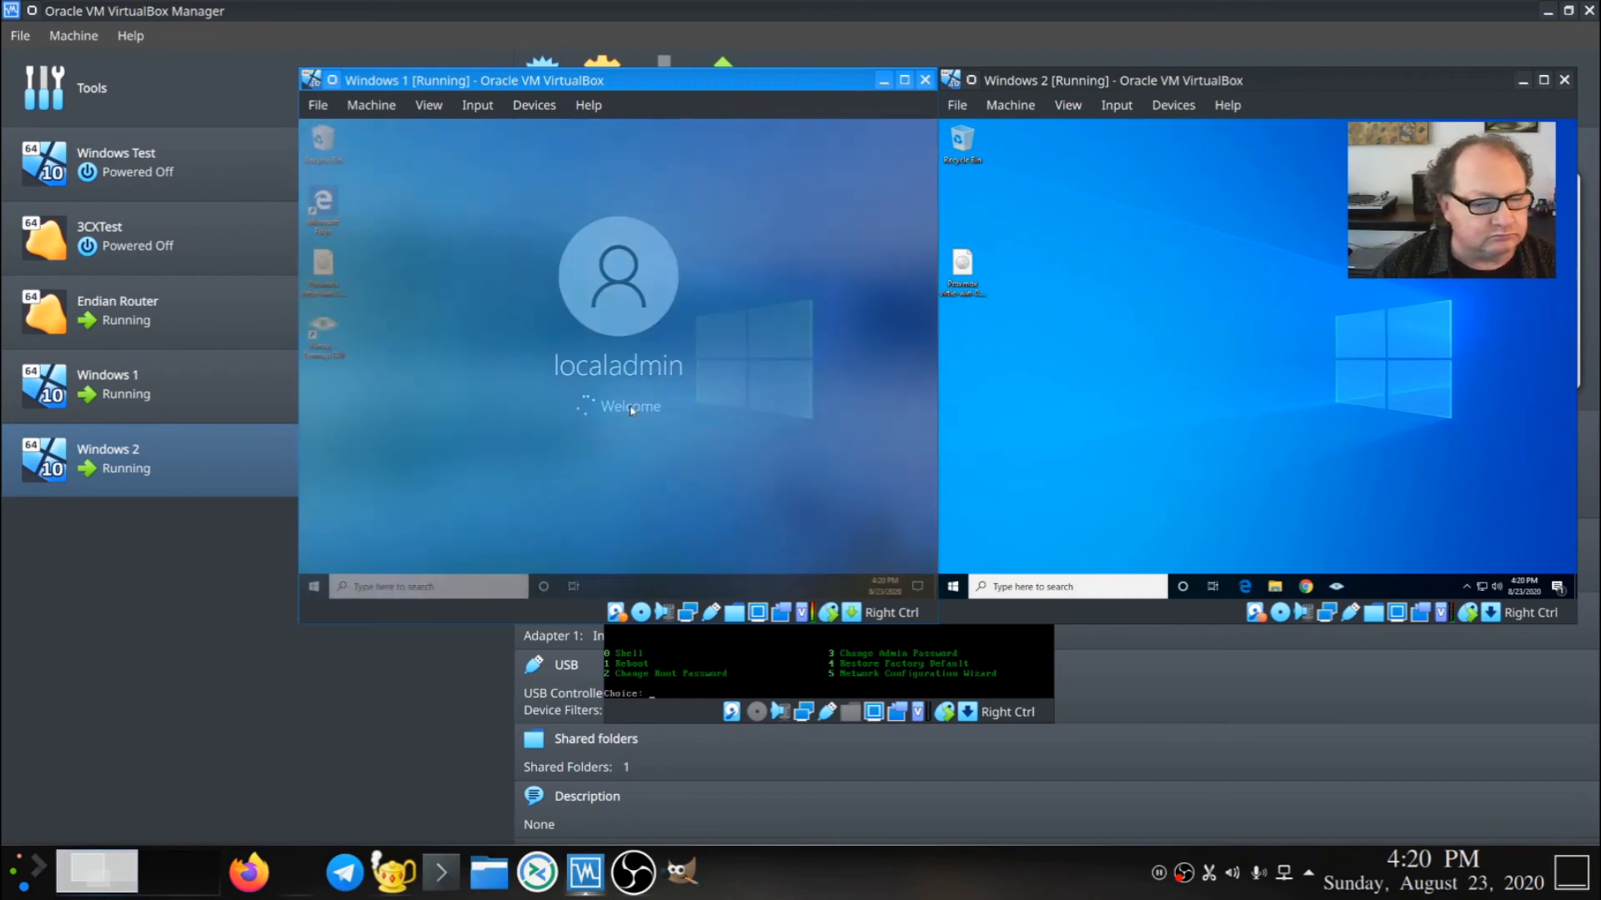
- Open Command Prompt in Windows 1 and run ipconfig to check its IP configuration
{"action": "left_click", "coordinate": [315, 586]}
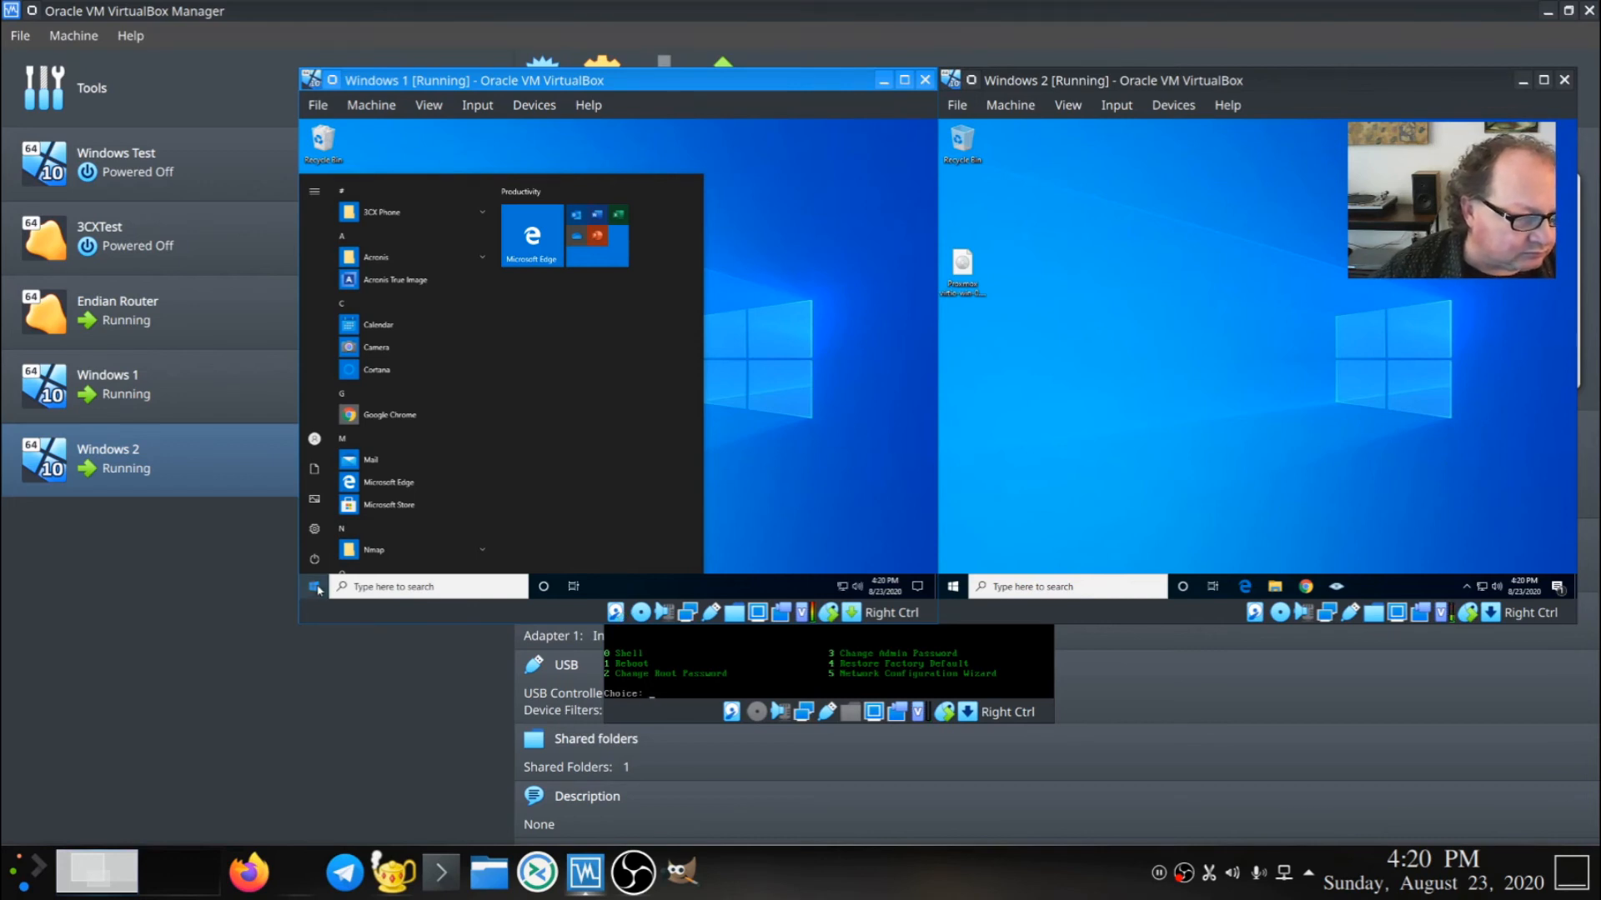
{"action": "left_click", "coordinate": [315, 586]}
{"action": "left_click", "coordinate": [314, 586]}
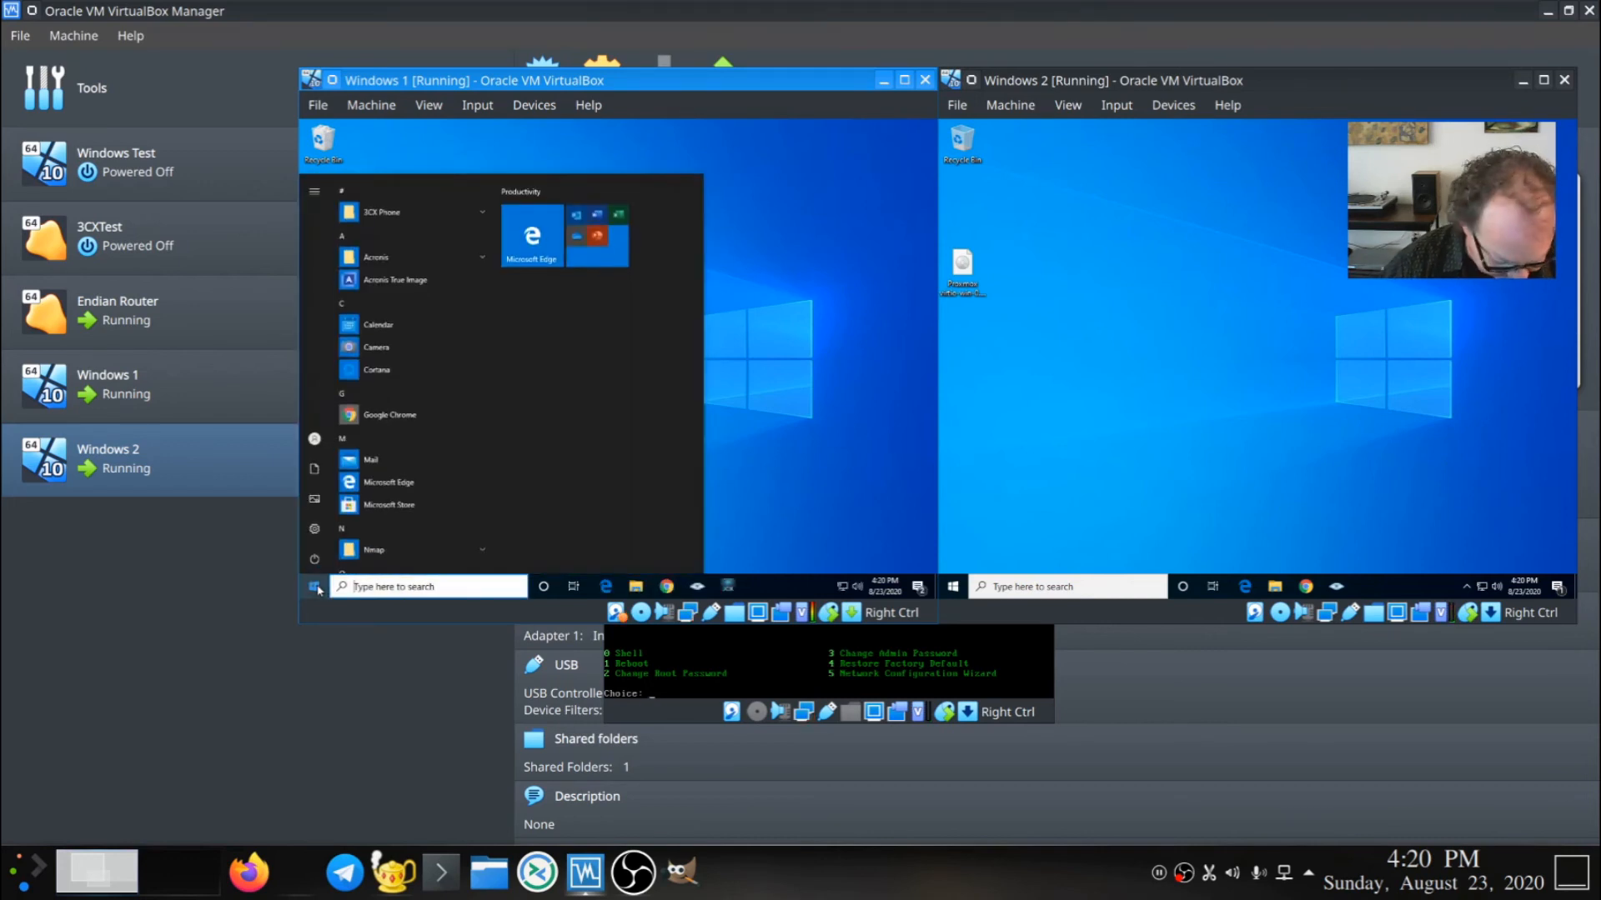
{"action": "type", "text": "cmd"}
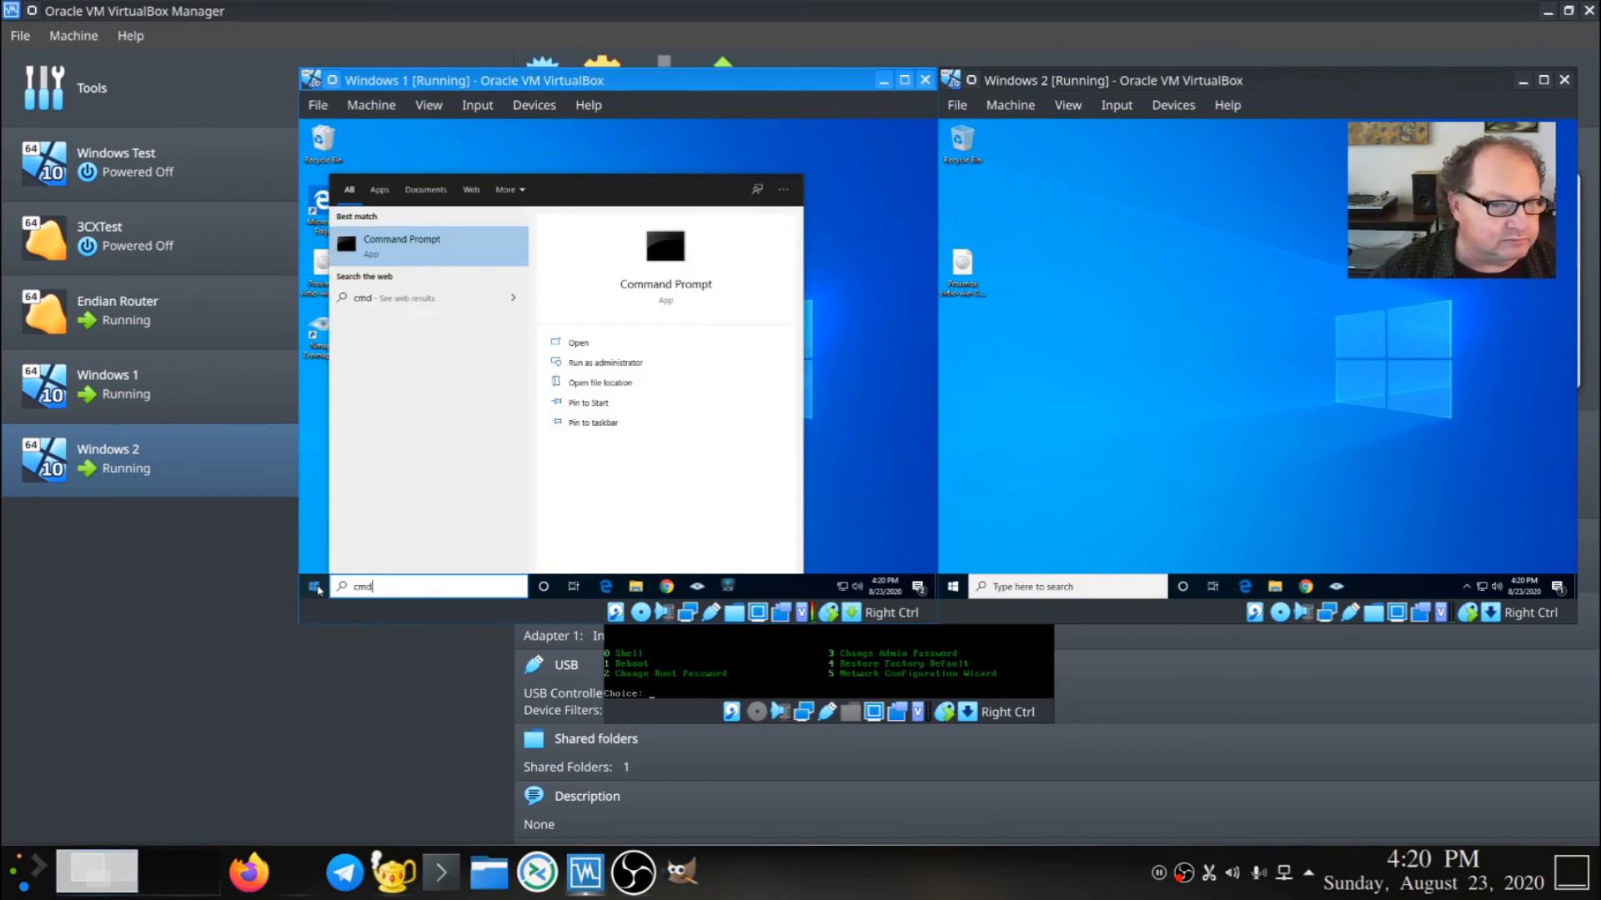
{"action": "key", "text": "Return"}
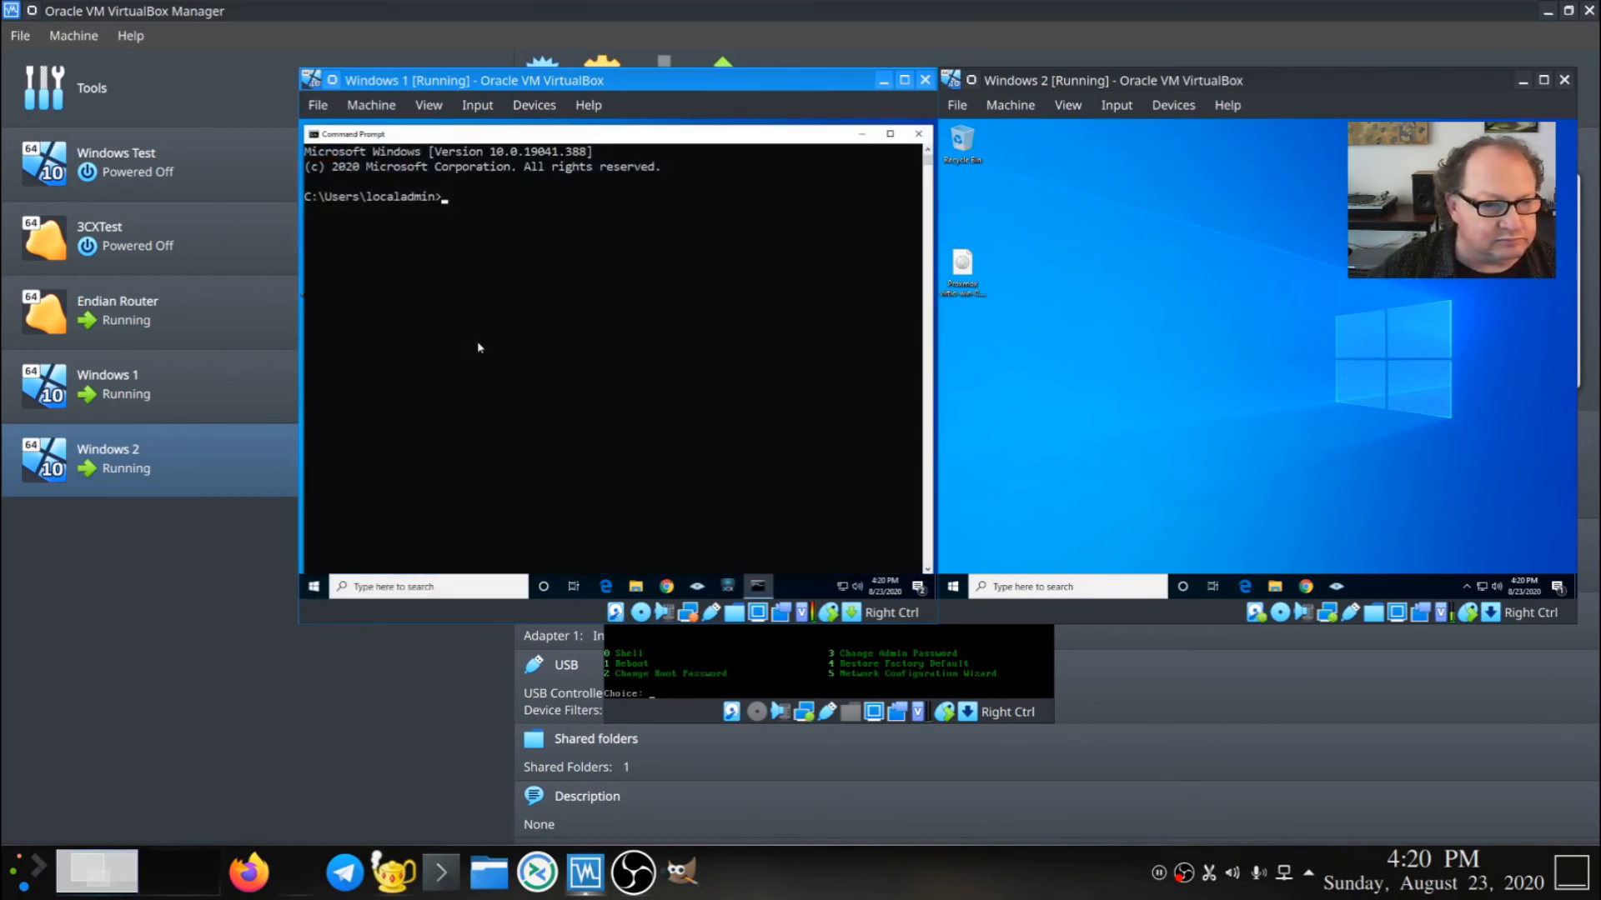
{"action": "type", "text": "ipcon"}
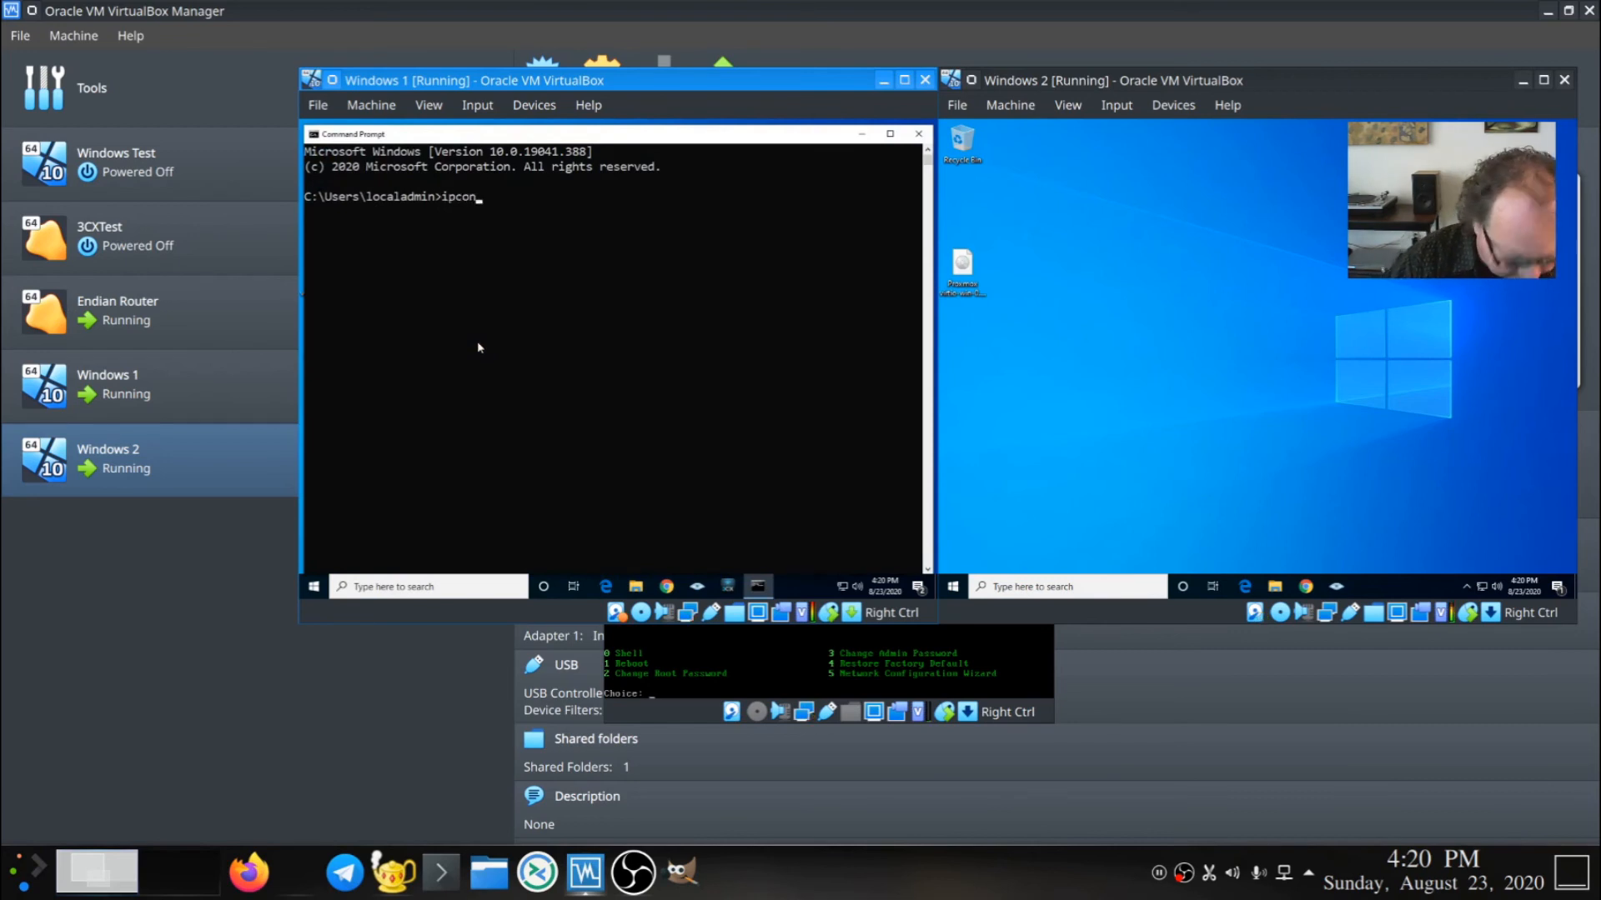
{"action": "type", "text": "fig"}
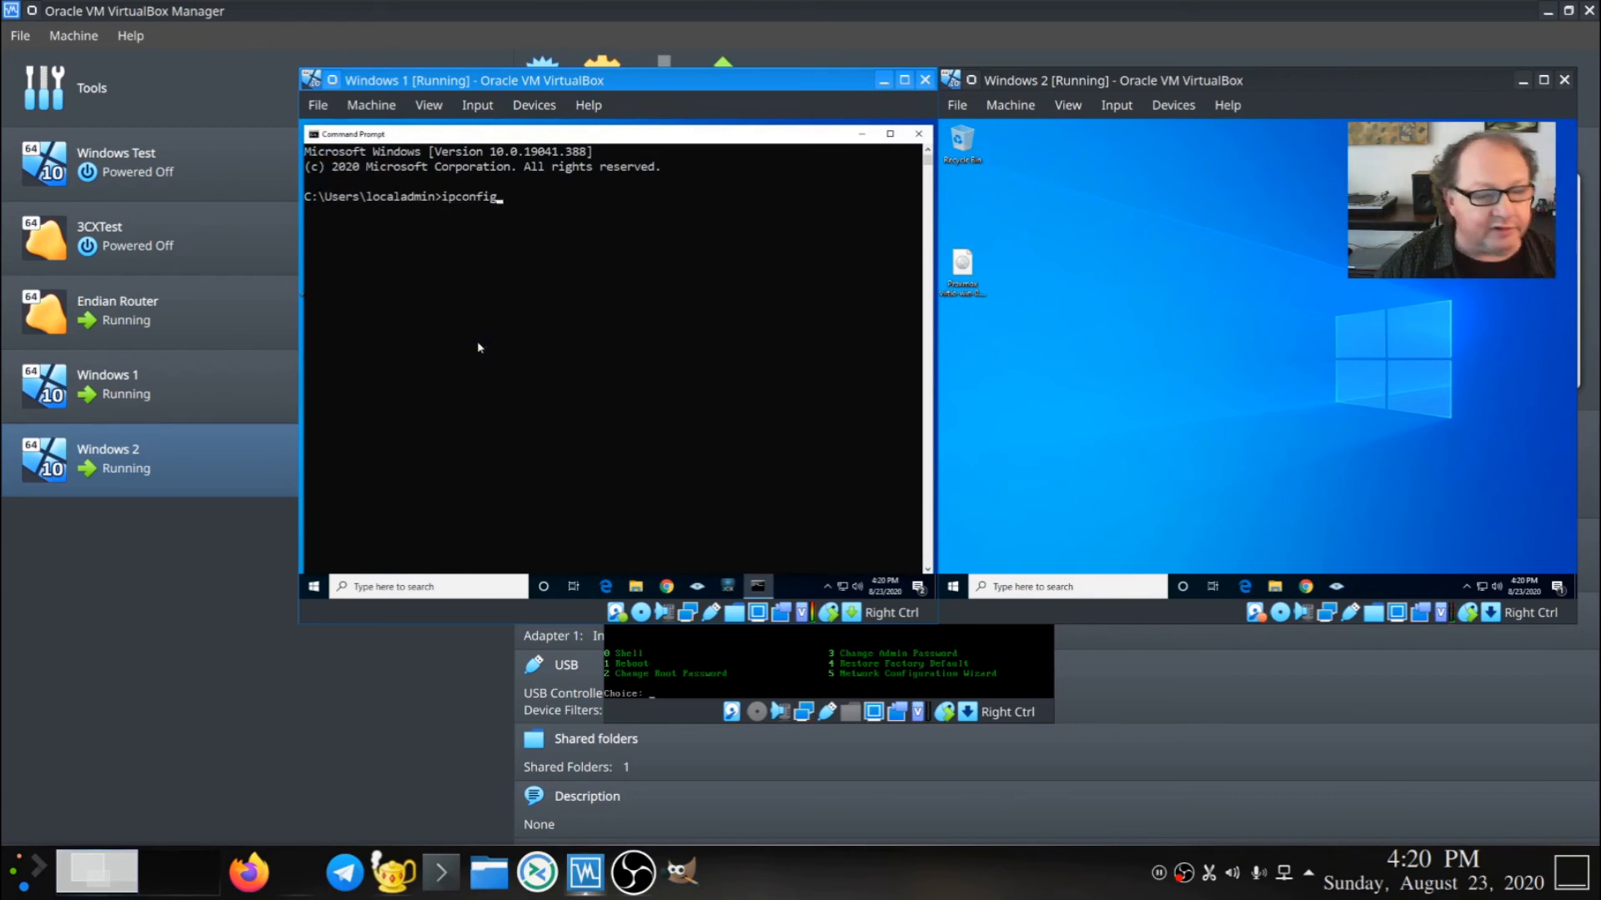
{"action": "key", "text": "Return"}
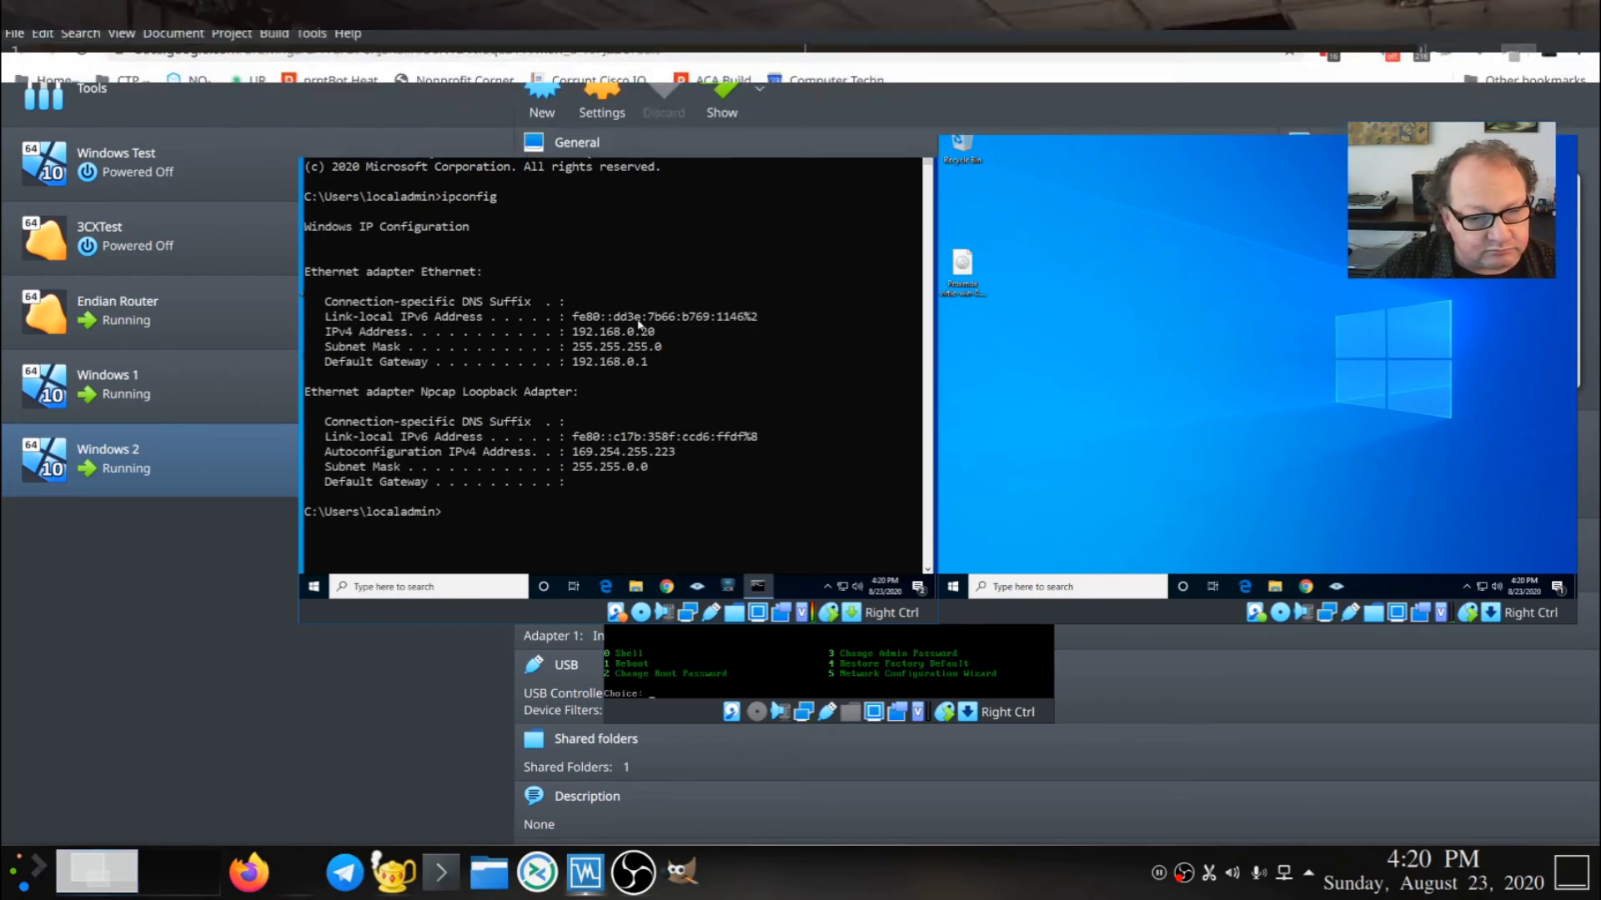
- Open Command Prompt in Windows 2 and run ipconfig to check its IP configuration
{"action": "left_click", "coordinate": [956, 588]}
{"action": "left_click", "coordinate": [956, 589]}
{"action": "type", "text": "cmd"}
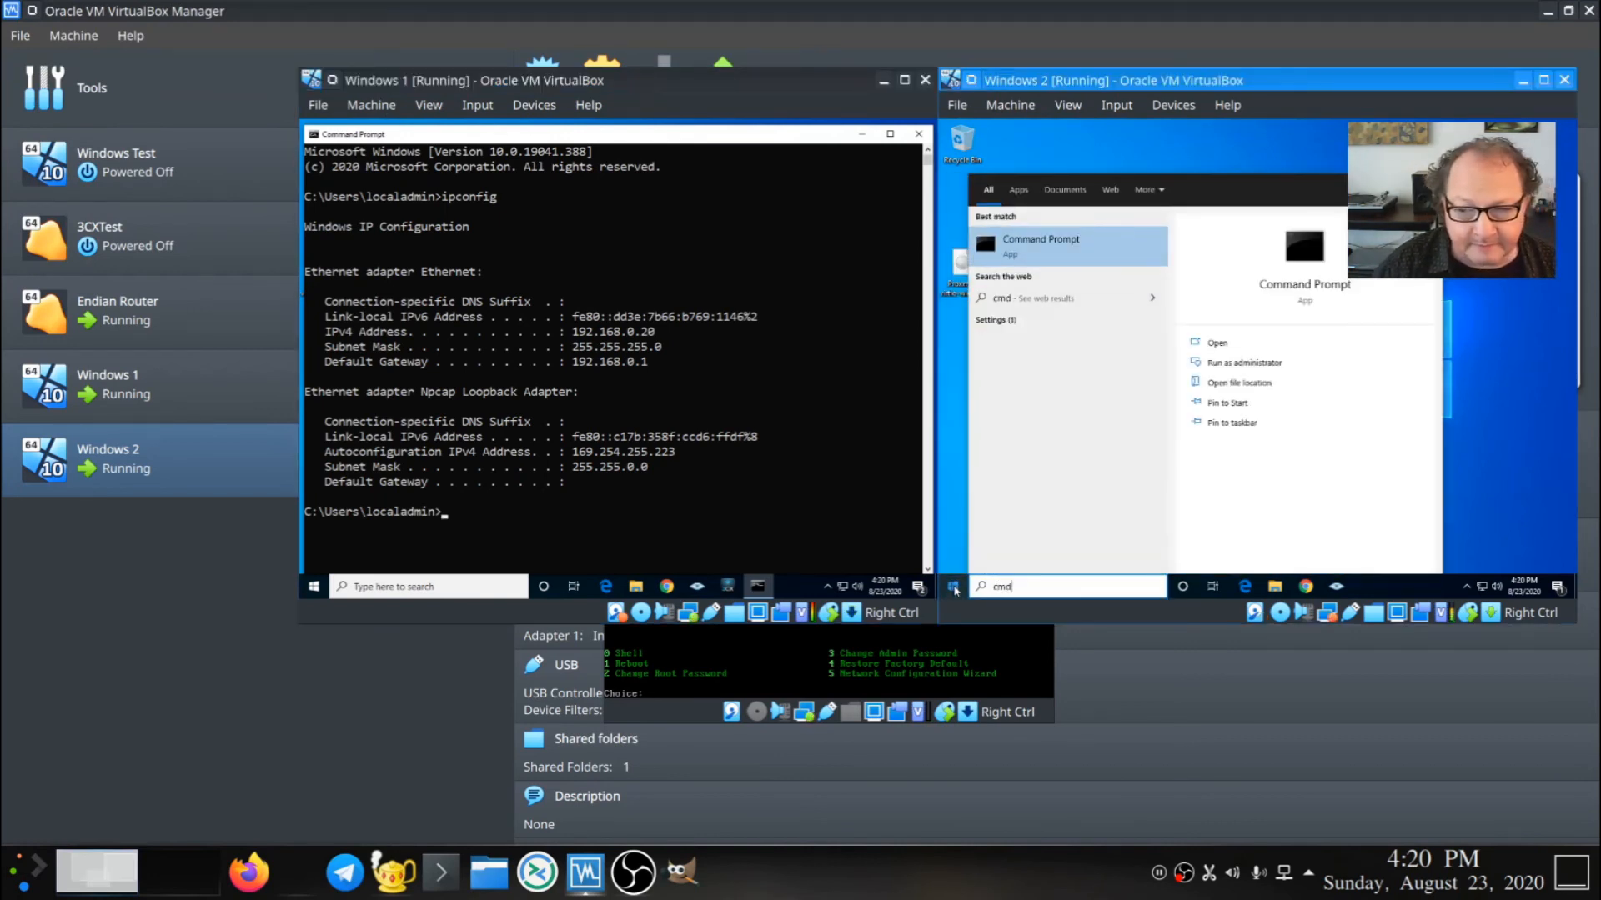
{"action": "key", "text": "Return"}
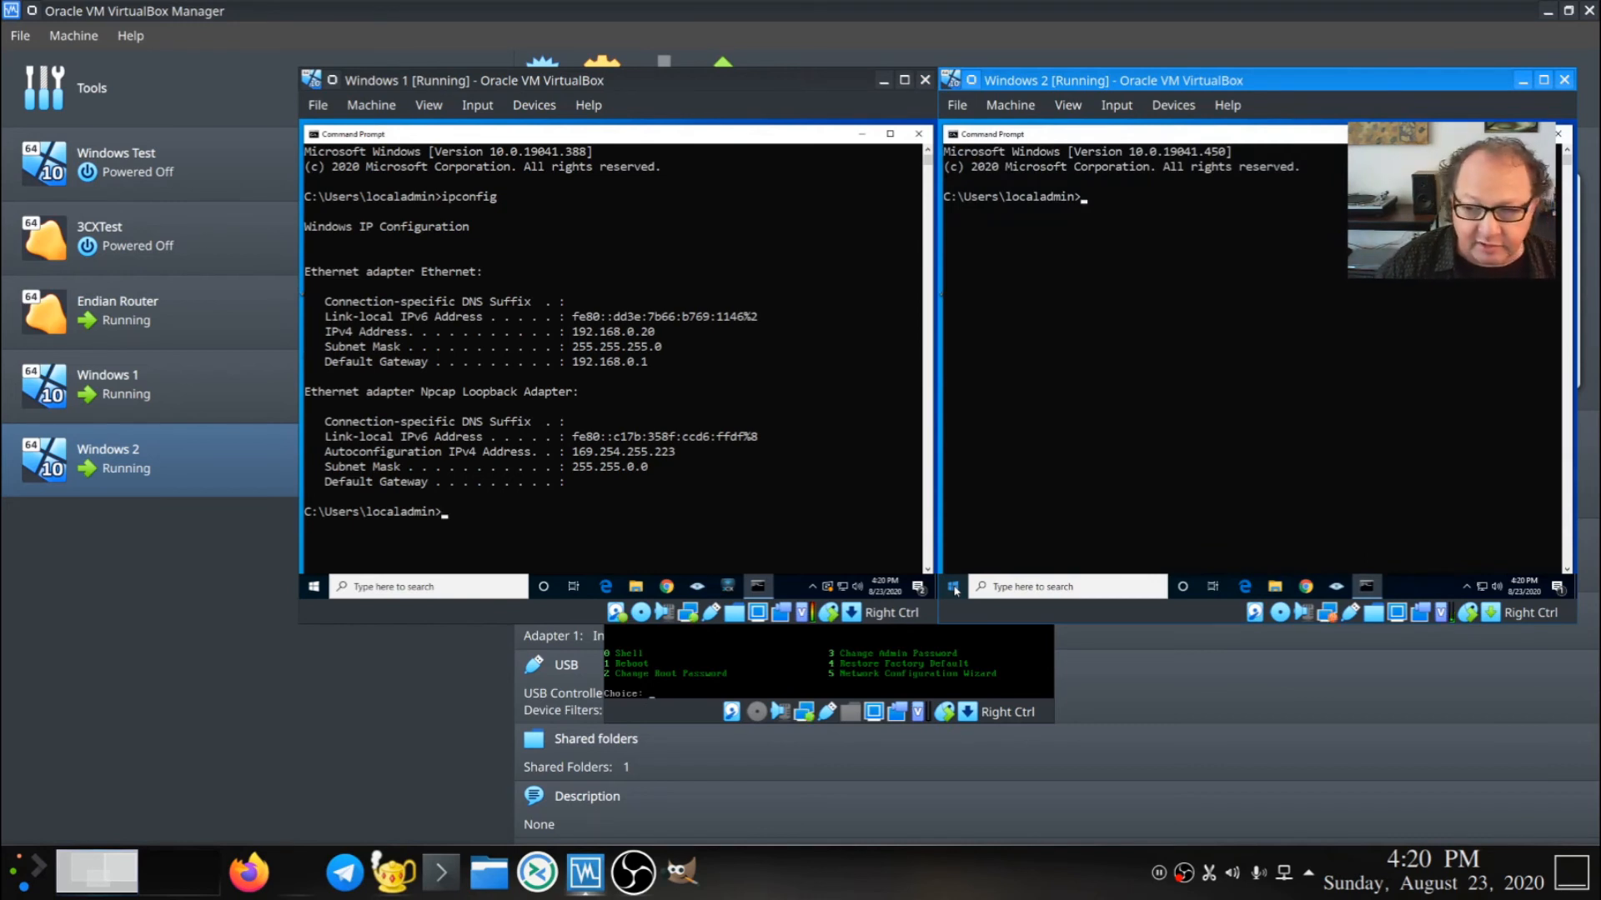
{"action": "type", "text": "ipconfig"}
{"action": "key", "text": "Return"}
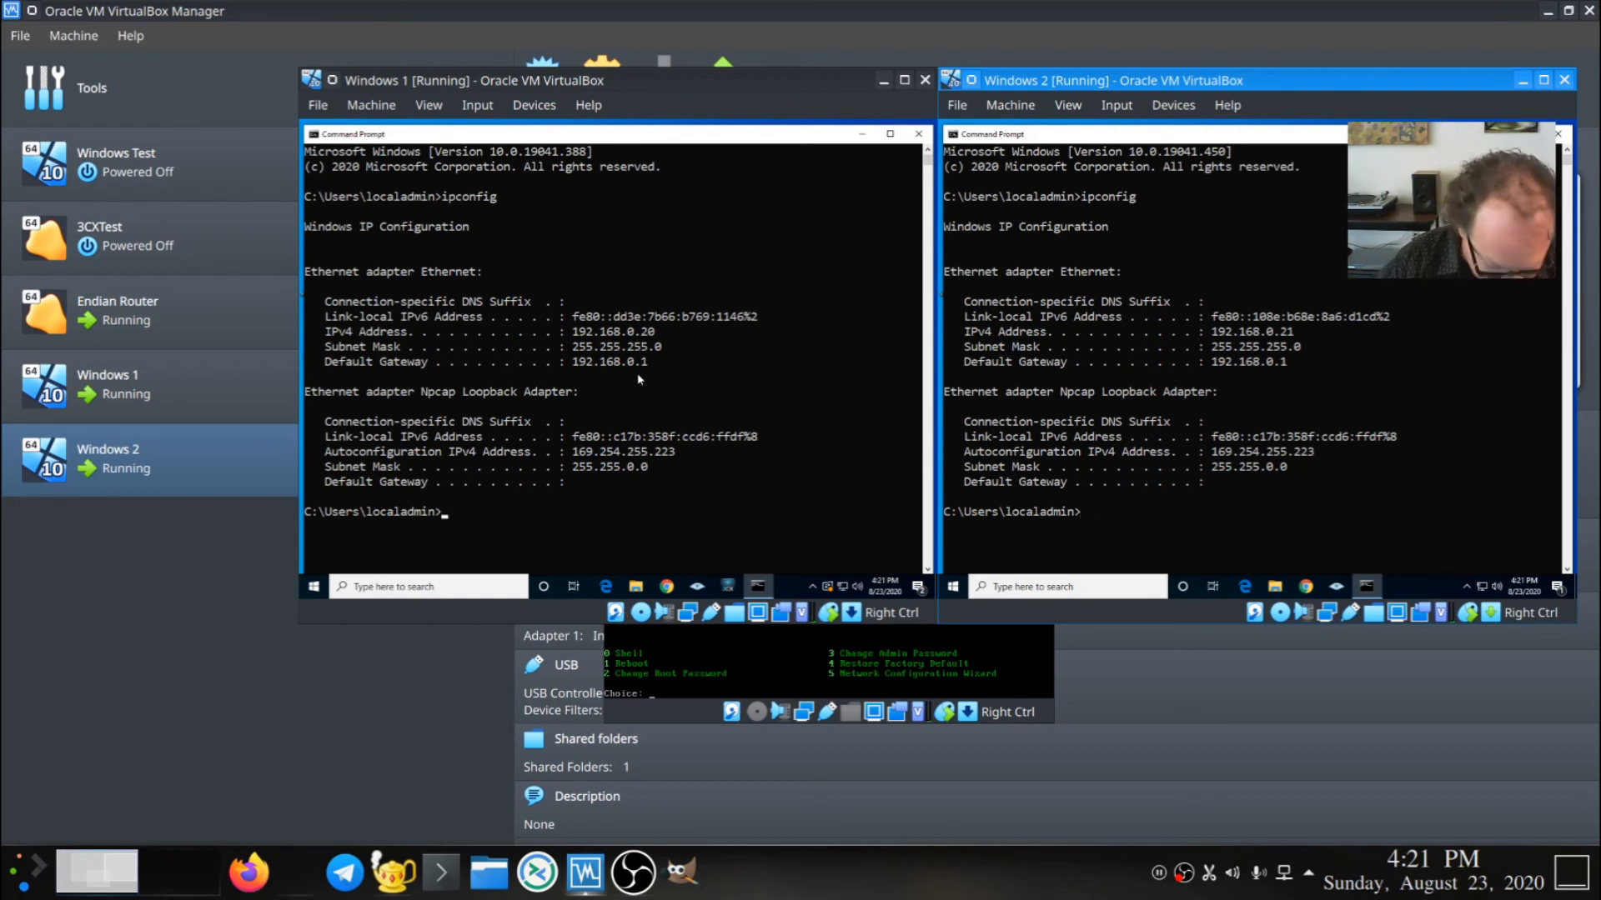
- Ping the default gateway 192.168.0.1 from the Windows 2 Command Prompt
{"action": "type", "text": "92."}
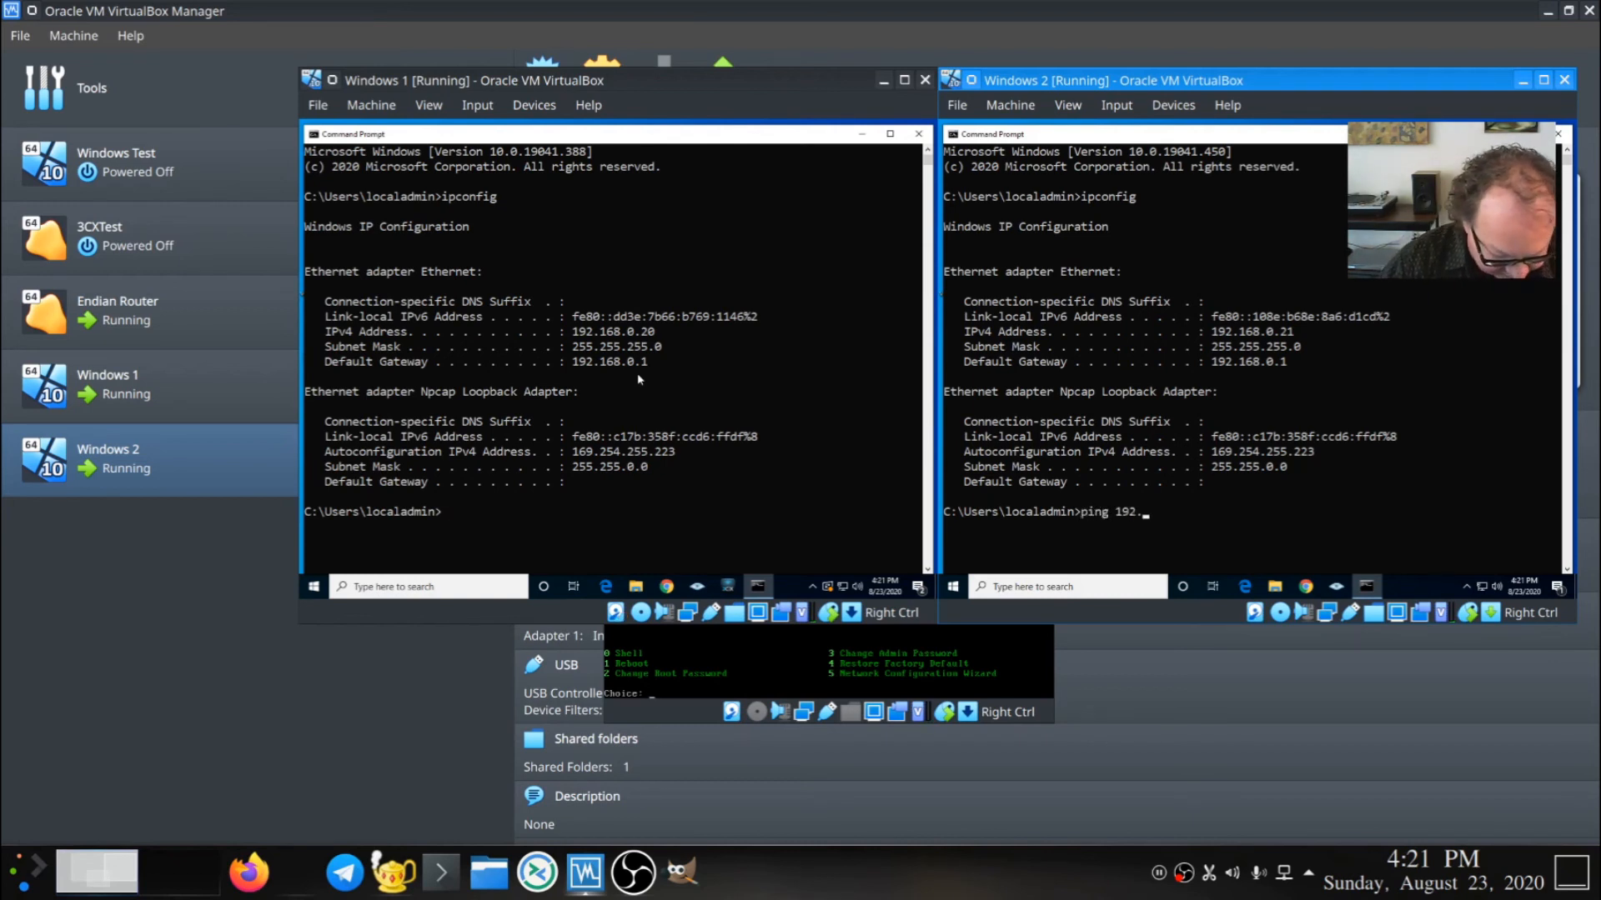
{"action": "type", "text": "16.8"}
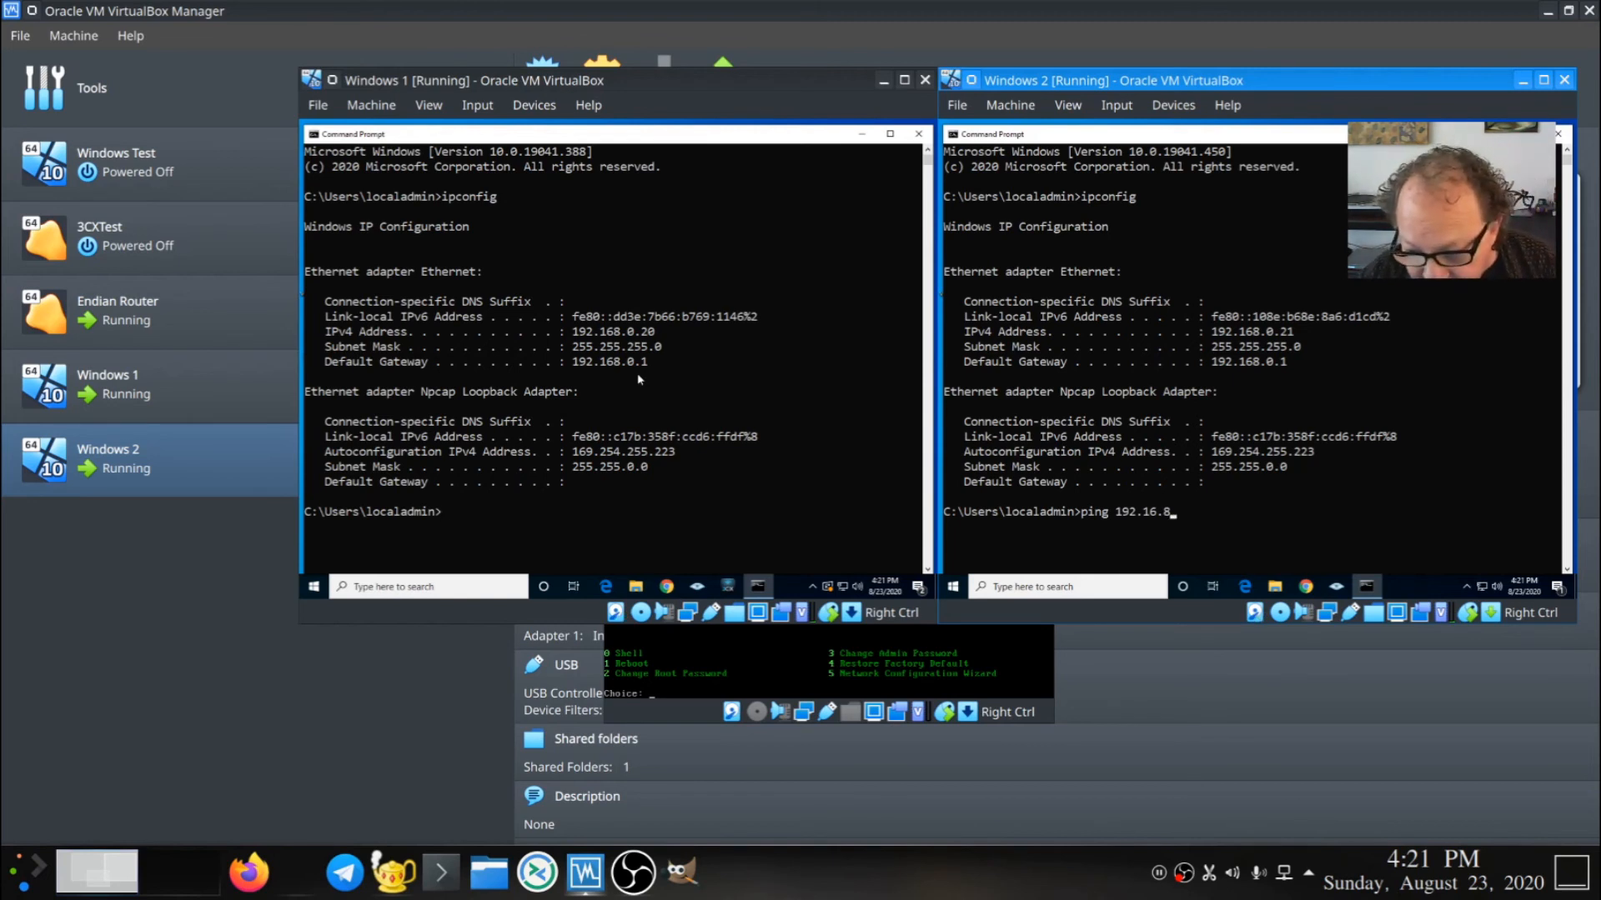
{"action": "key", "text": "BackSpace"}
{"action": "key", "text": "BackSpace"}
{"action": "type", "text": "8.0.1"}
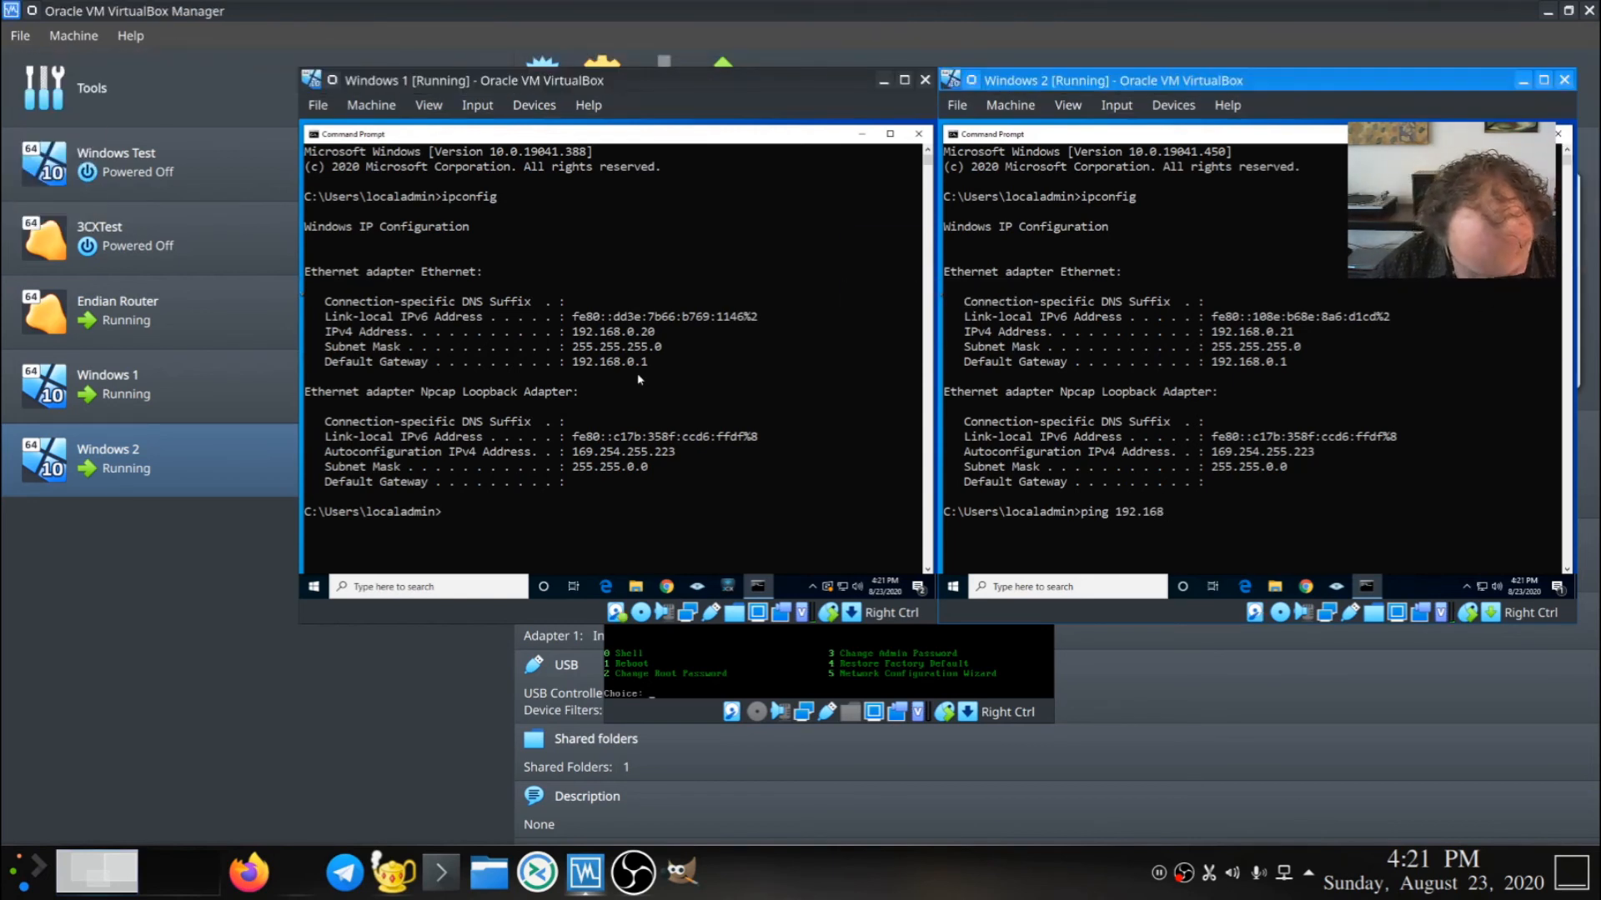
{"action": "key", "text": "Return"}
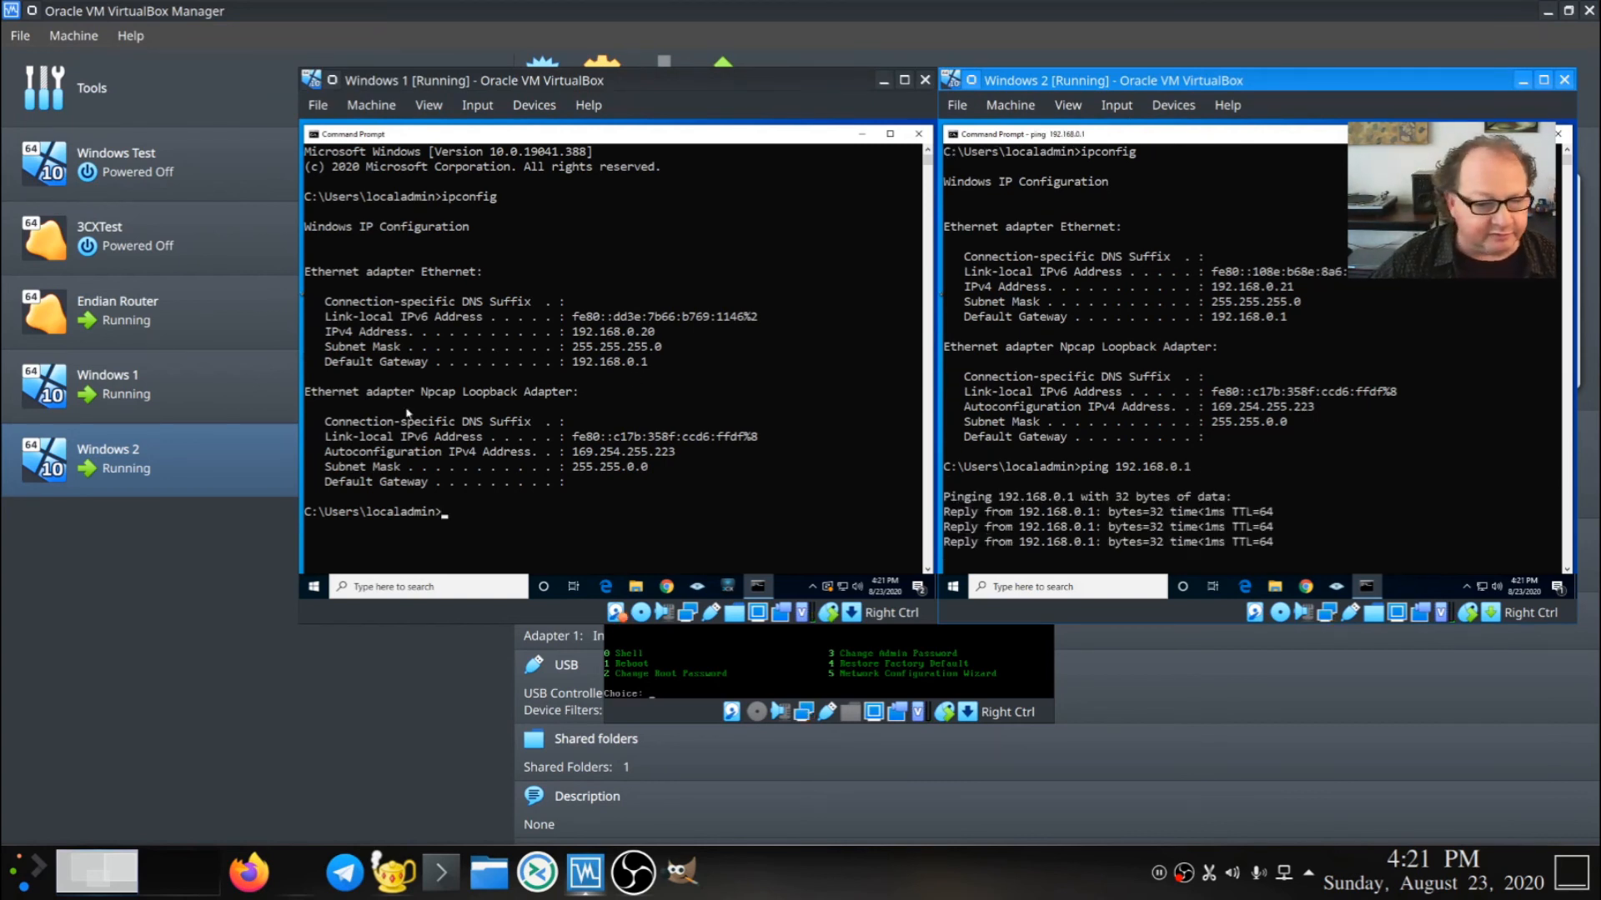
- From the Windows 1 Command Prompt, ping the default gateway 192.168.0.1 and google.com
{"action": "left_click", "coordinate": [492, 423]}
{"action": "type", "text": "ping 192.168"}
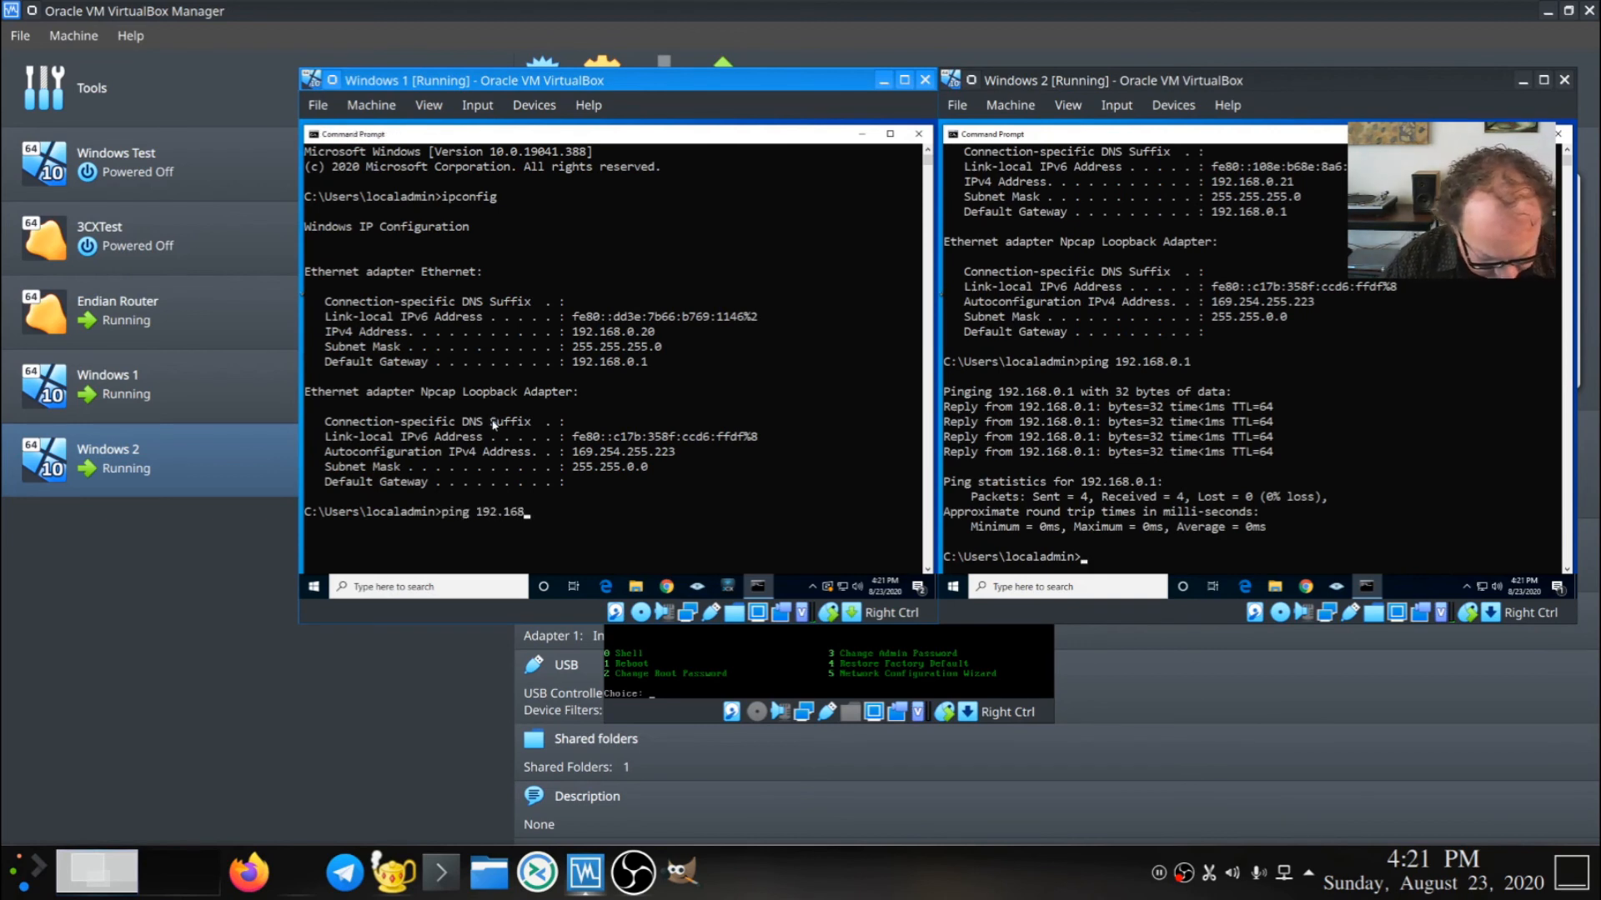
{"action": "type", "text": ".0.1"}
{"action": "key", "text": "Return"}
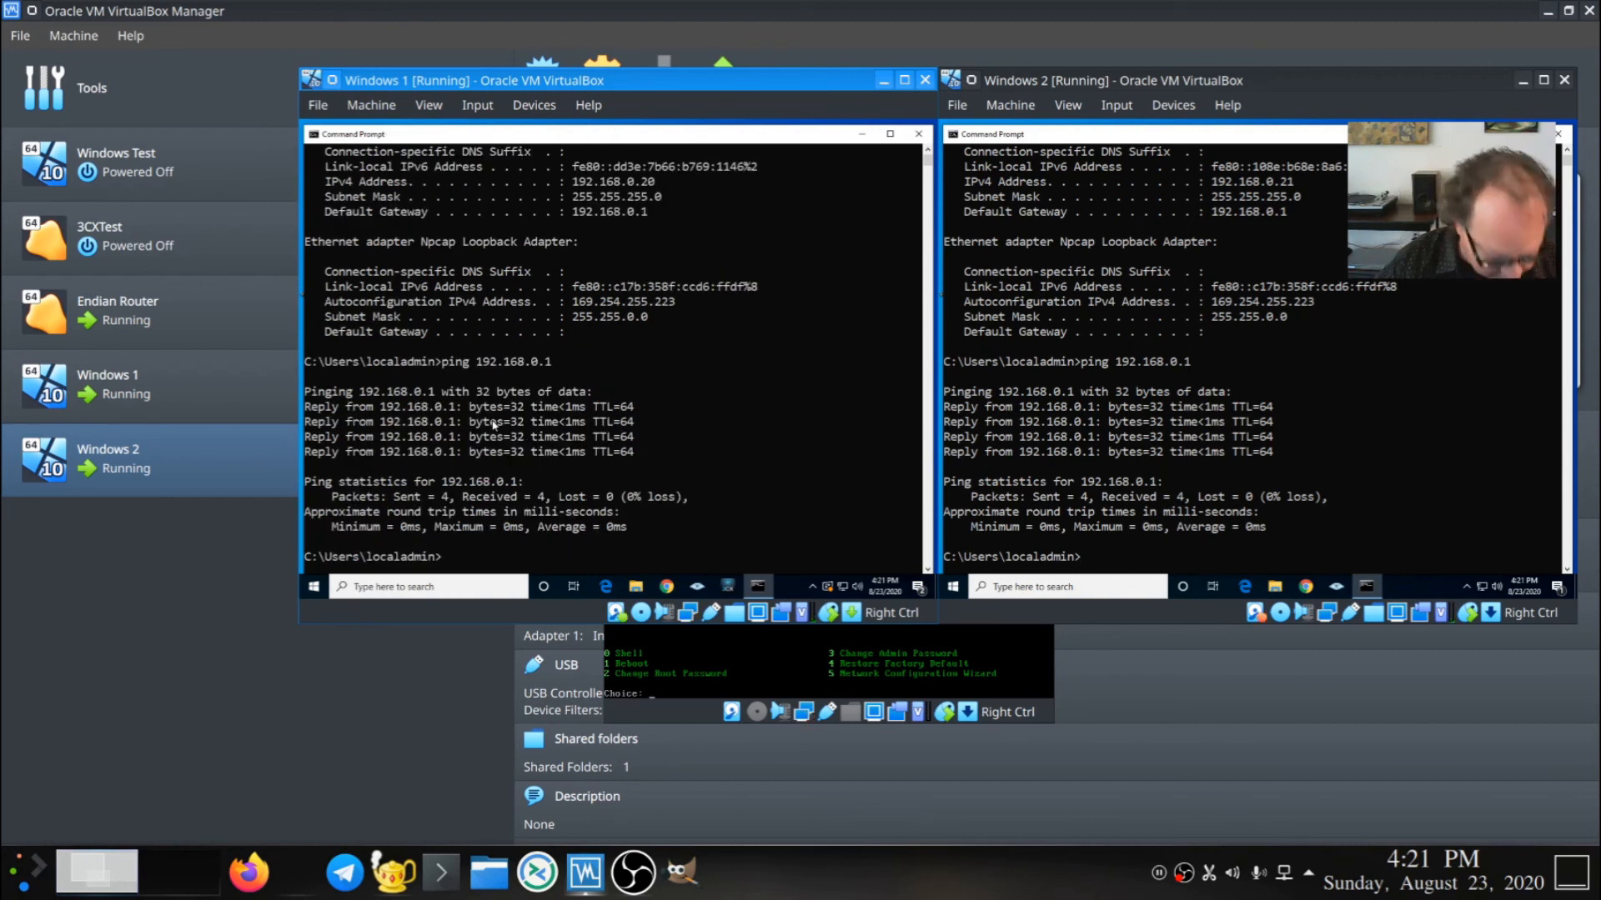
{"action": "type", "text": "ing google.com"}
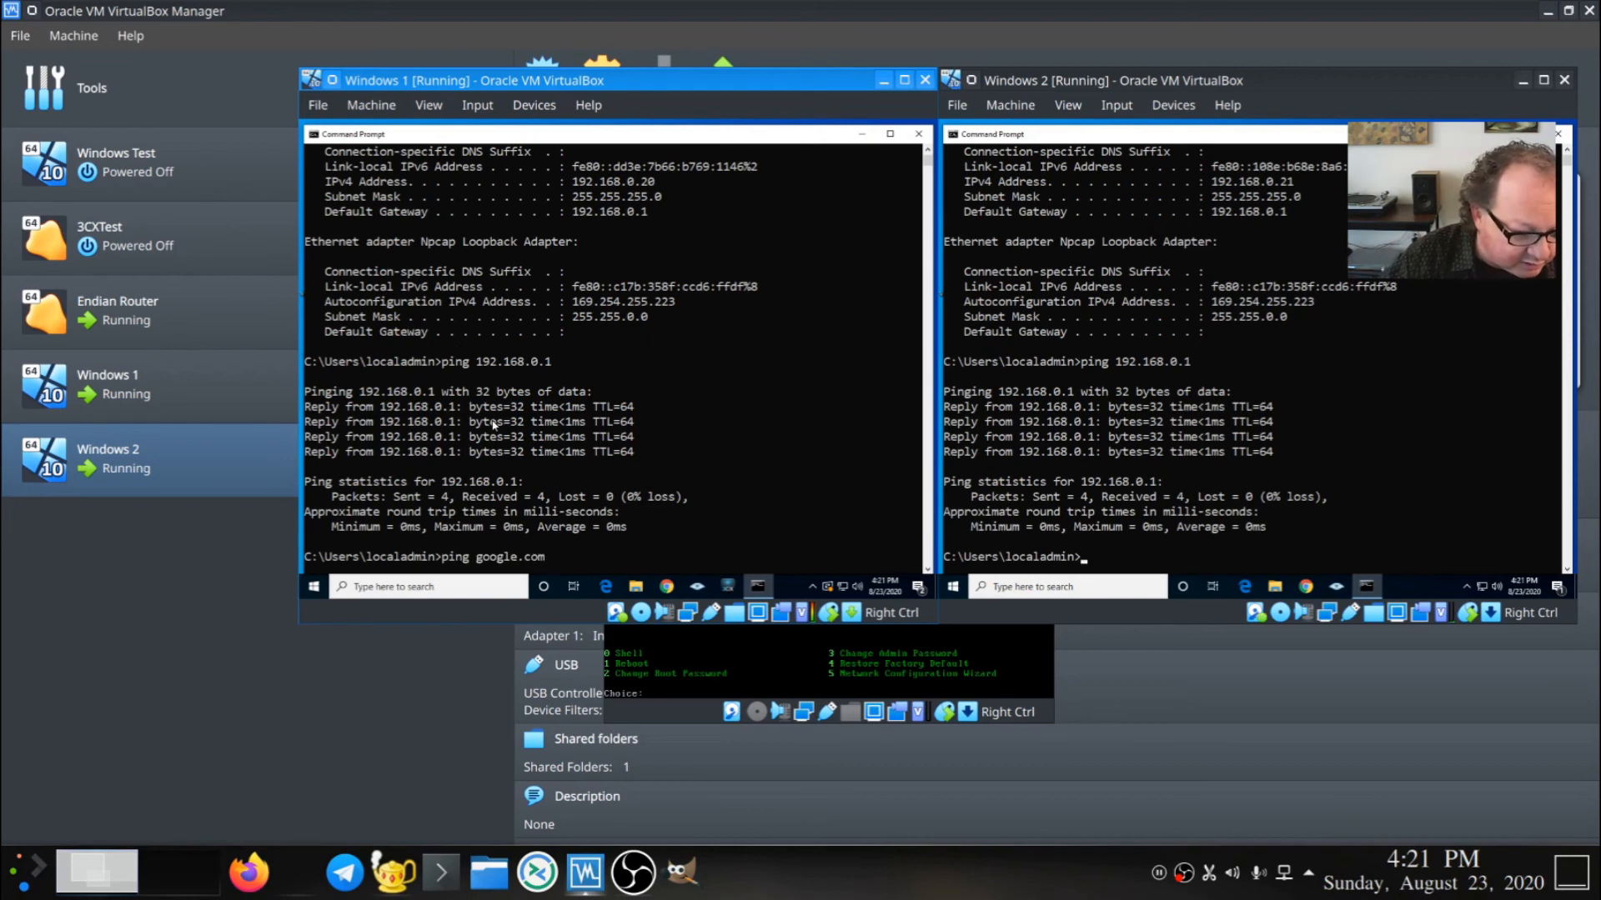
{"action": "key", "text": "Return"}
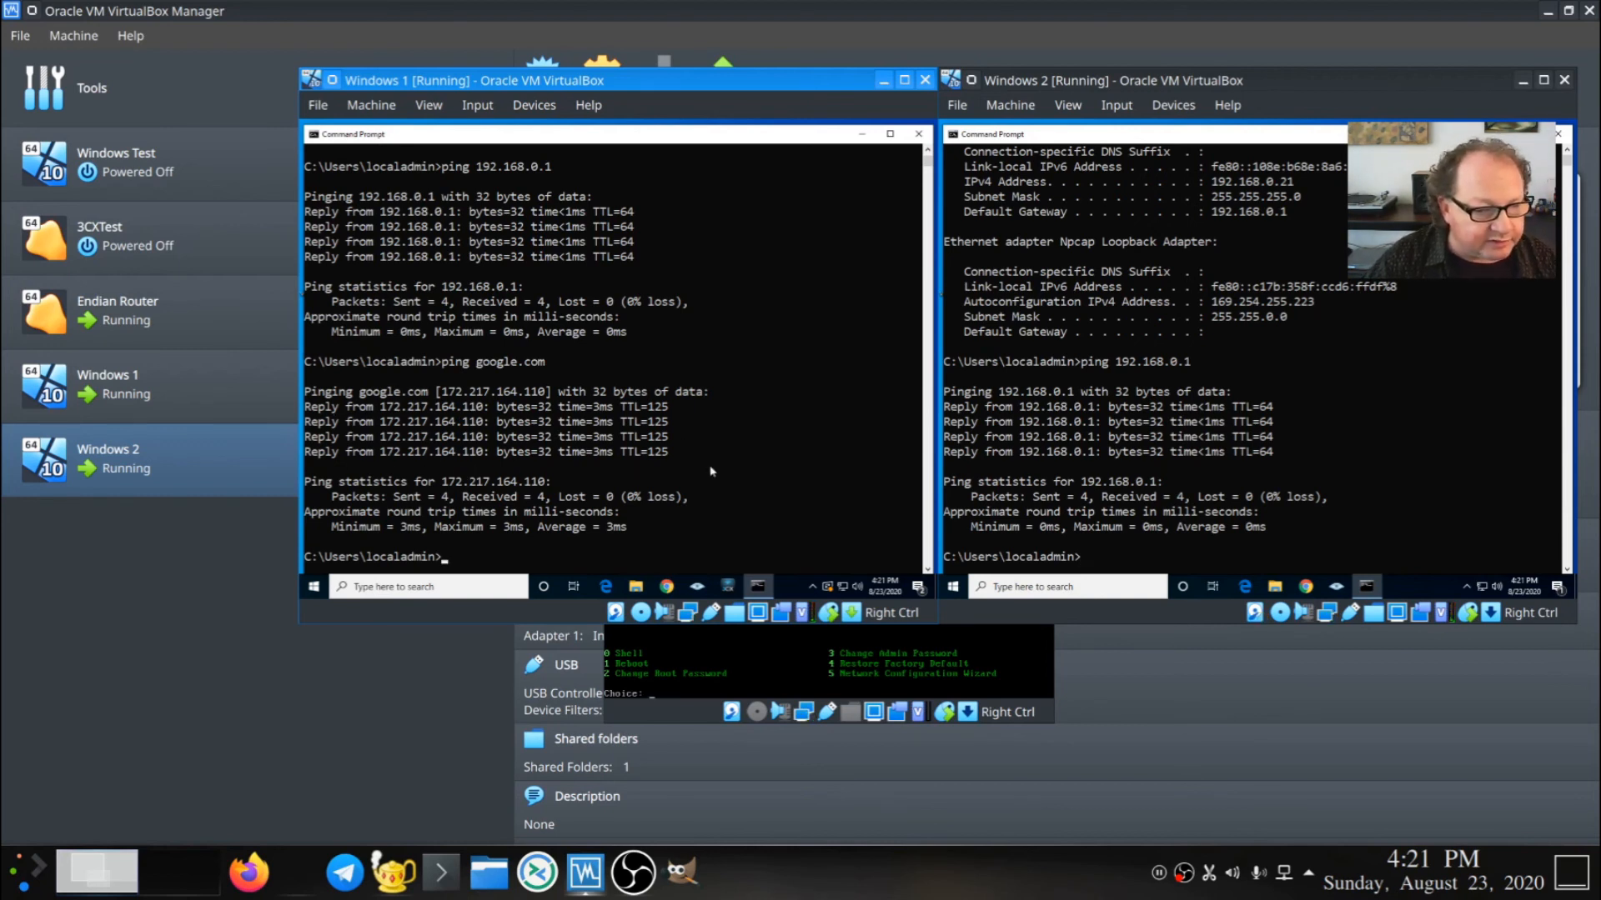
- Ping google.com from the Windows 2 Command Prompt to test its internet connection
{"action": "left_click", "coordinate": [1199, 467]}
{"action": "type", "text": "pin"}
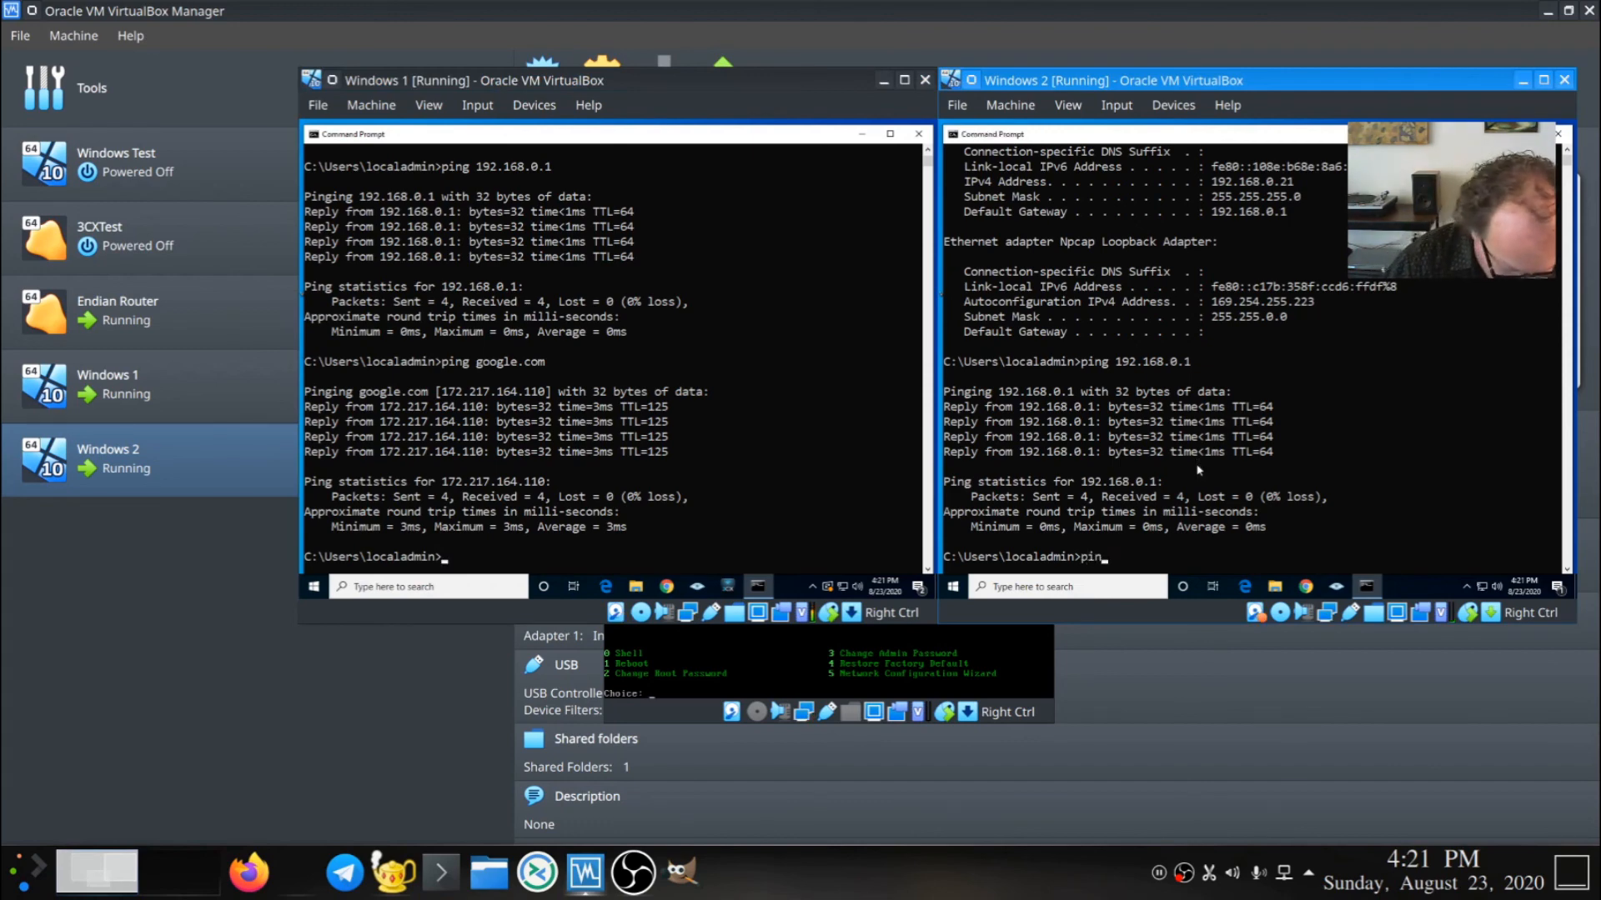
{"action": "type", "text": "g google.com"}
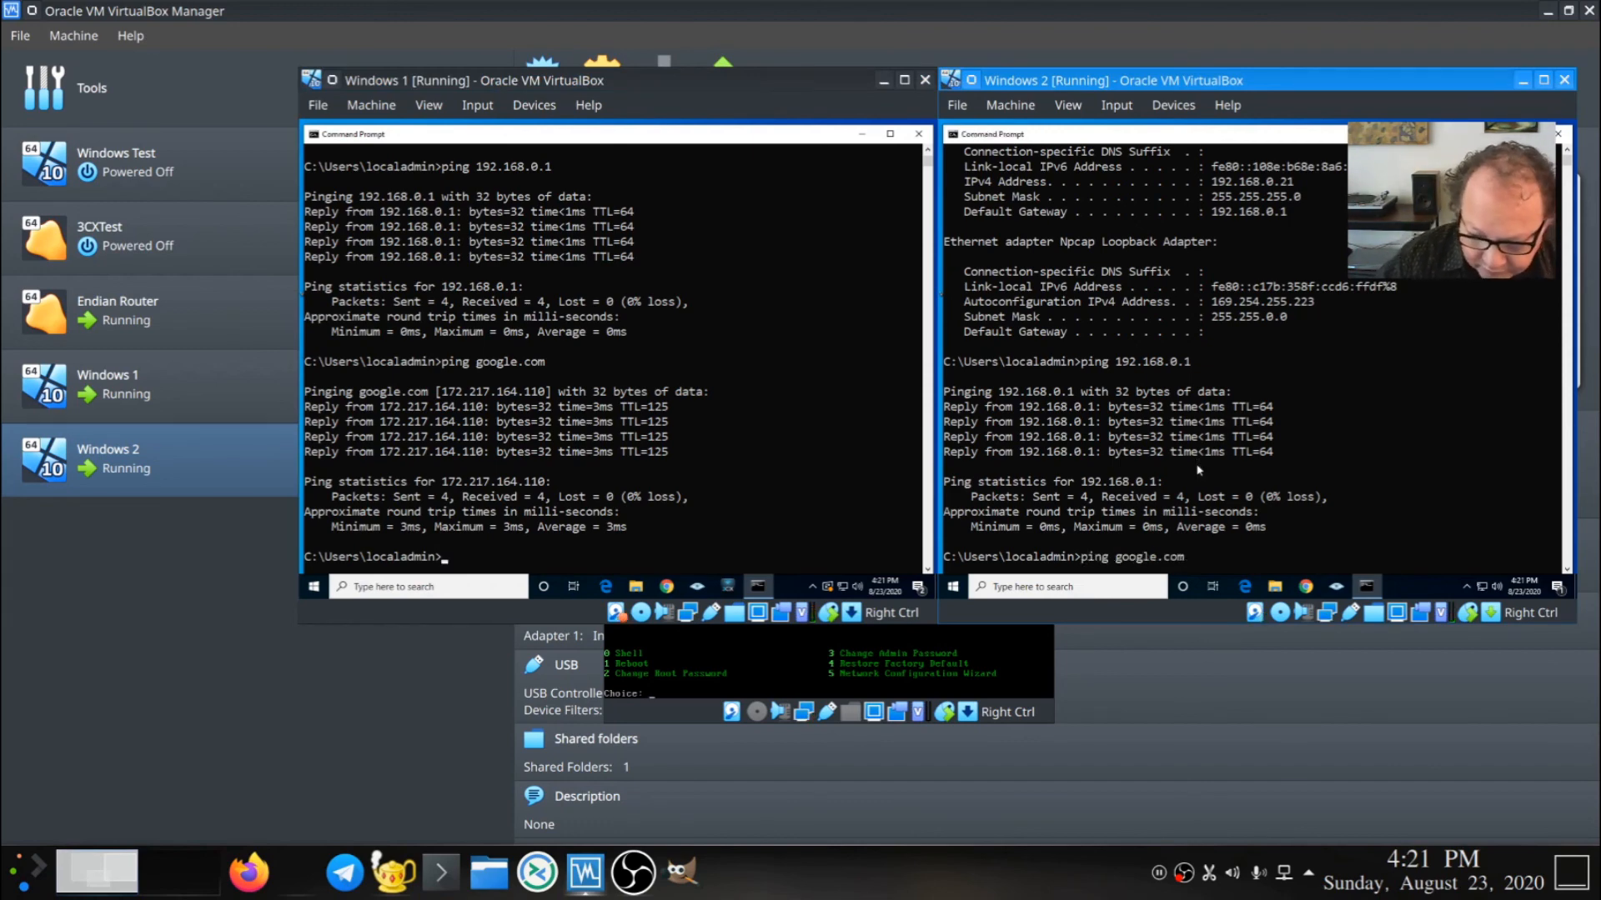
{"action": "key", "text": "Return"}
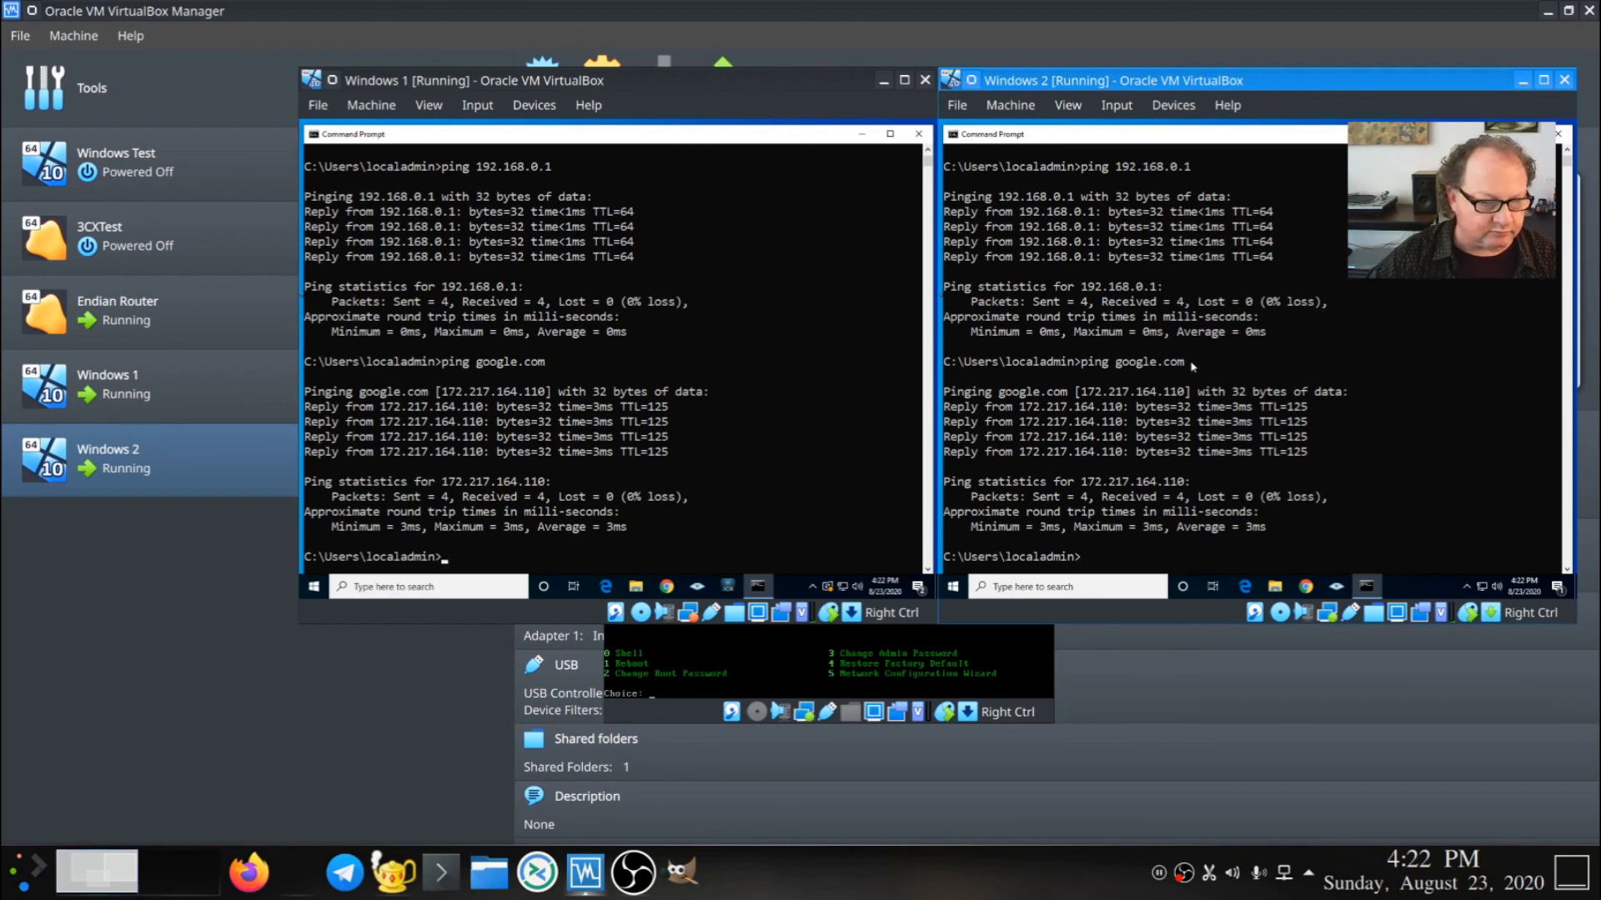
- Show the previews of the open VirtualBox windows
{"action": "mouse_move", "coordinate": [608, 855]}
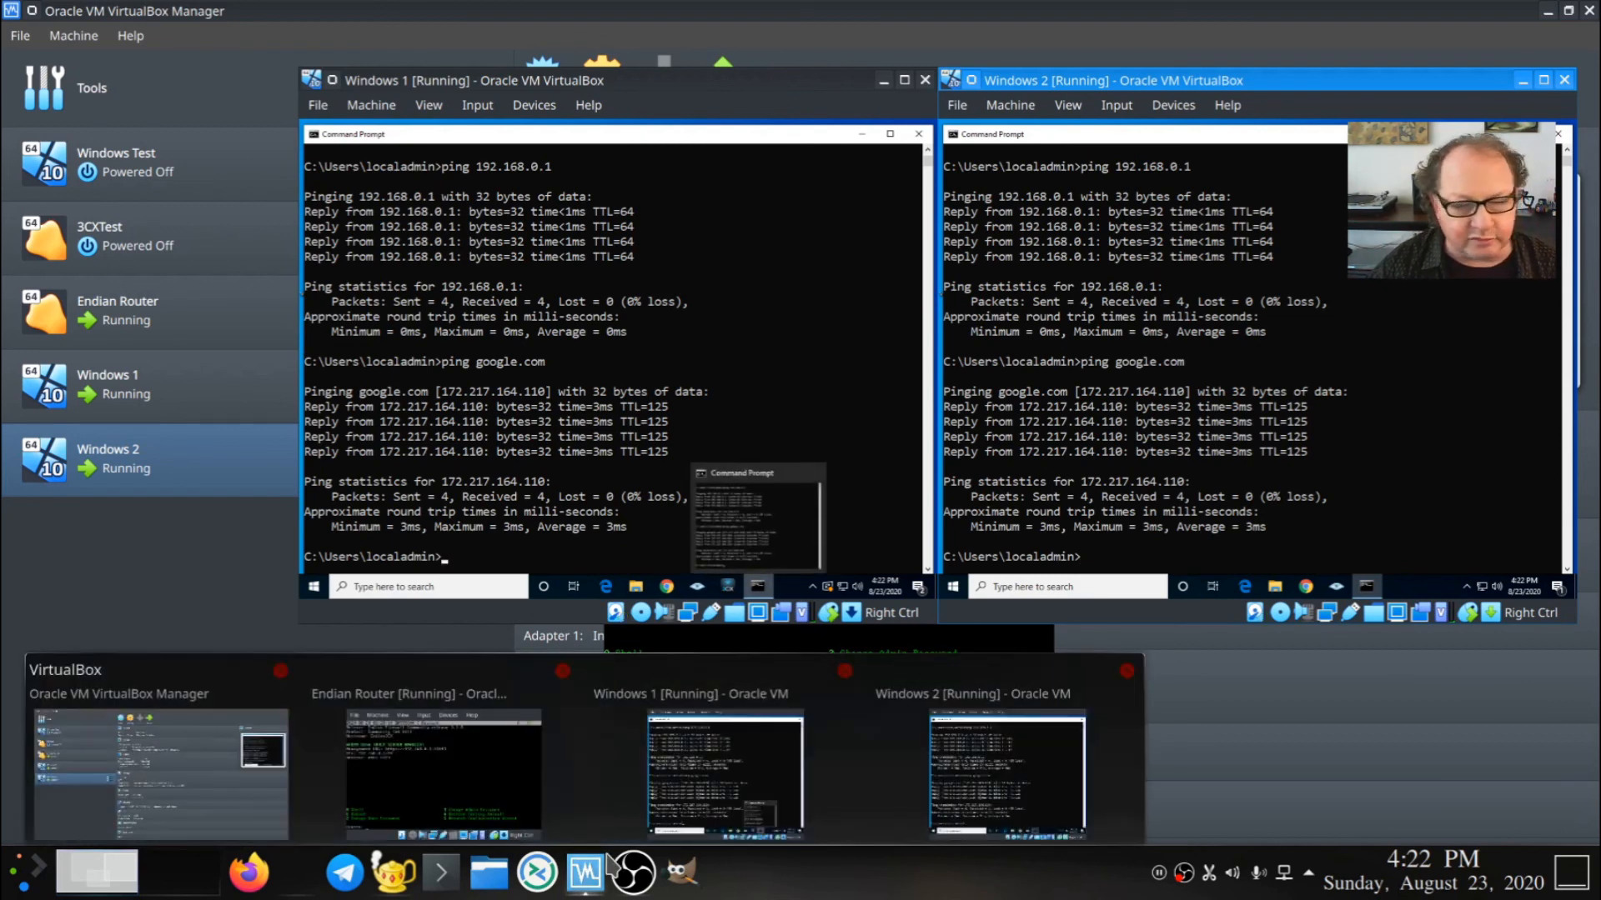